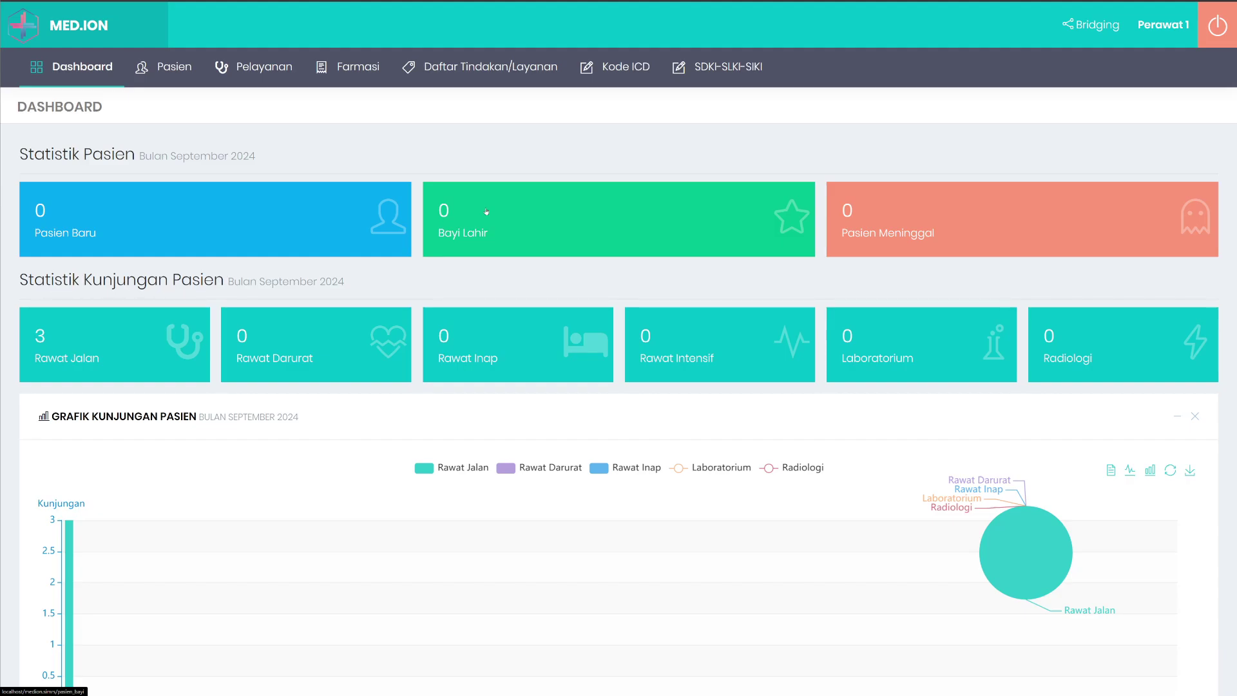
Open the Rawat Darurat emergency patient list under Pelayanan > Perawatan Pasien.
mouse_move(258, 66)
mouse_move(290, 102)
mouse_move(293, 74)
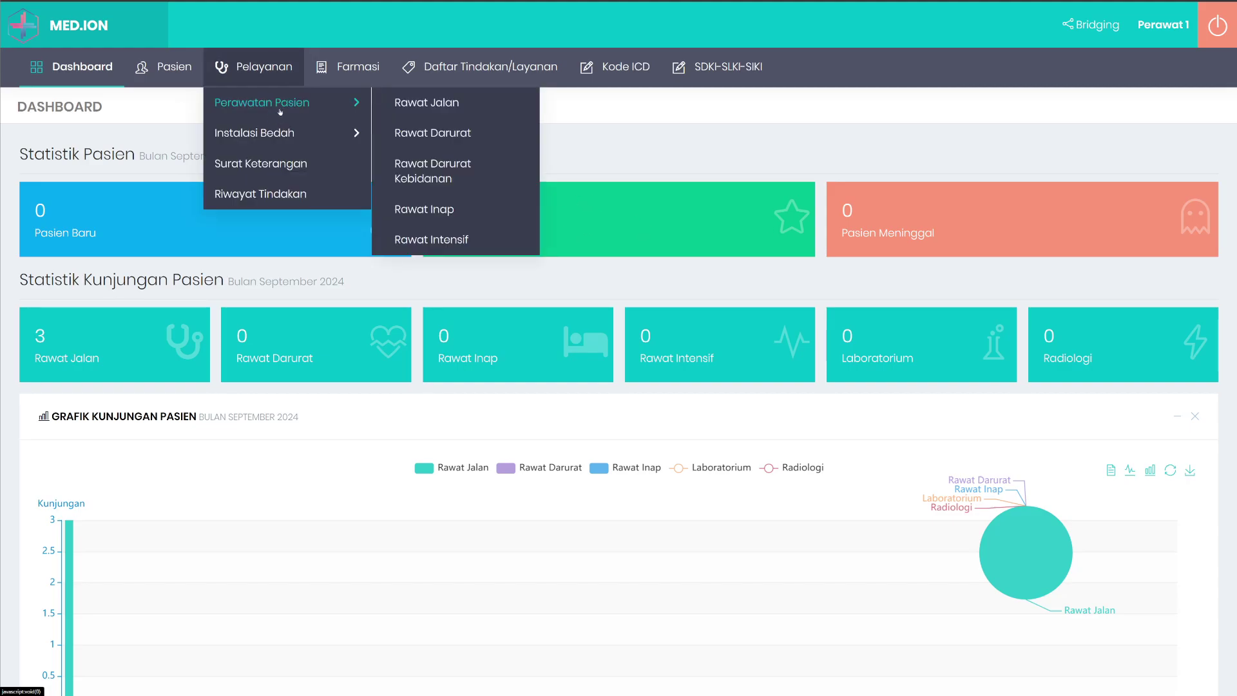
left_click(429, 132)
scroll(638, 285, "down", 1)
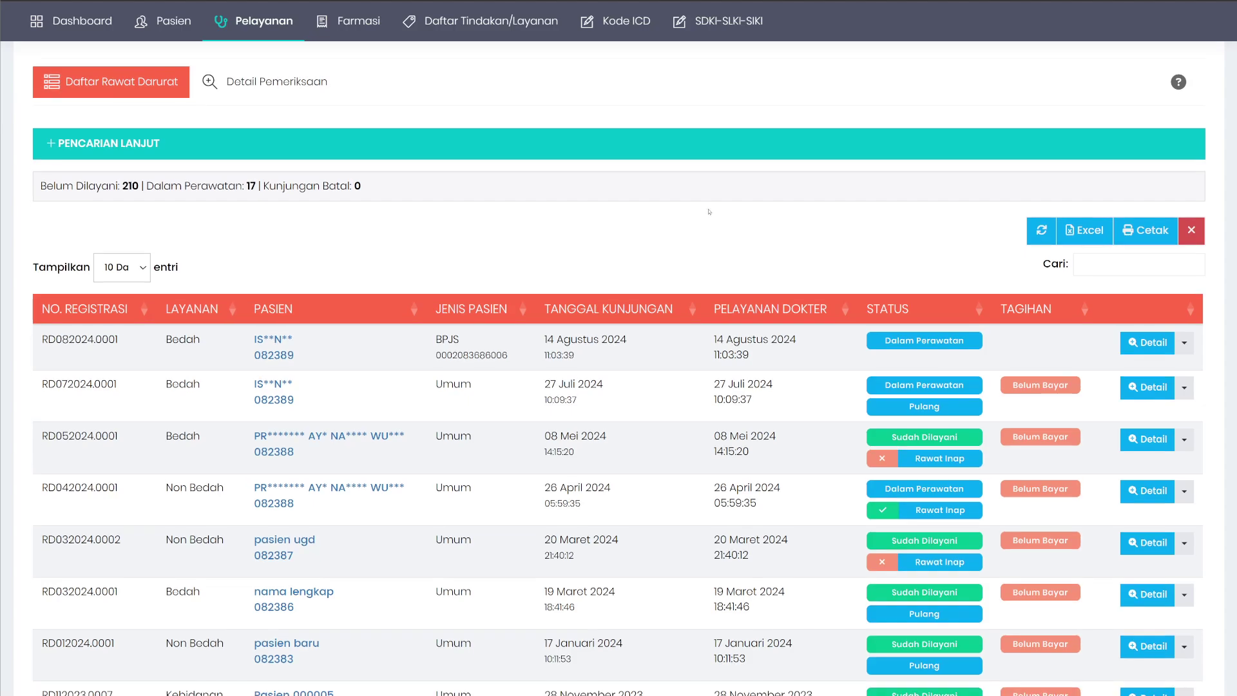
scroll(687, 224, "down", 2)
Review one visit's CPPT notes through Lainnya > CPPT, then go back to the emergency list.
right_click(664, 221)
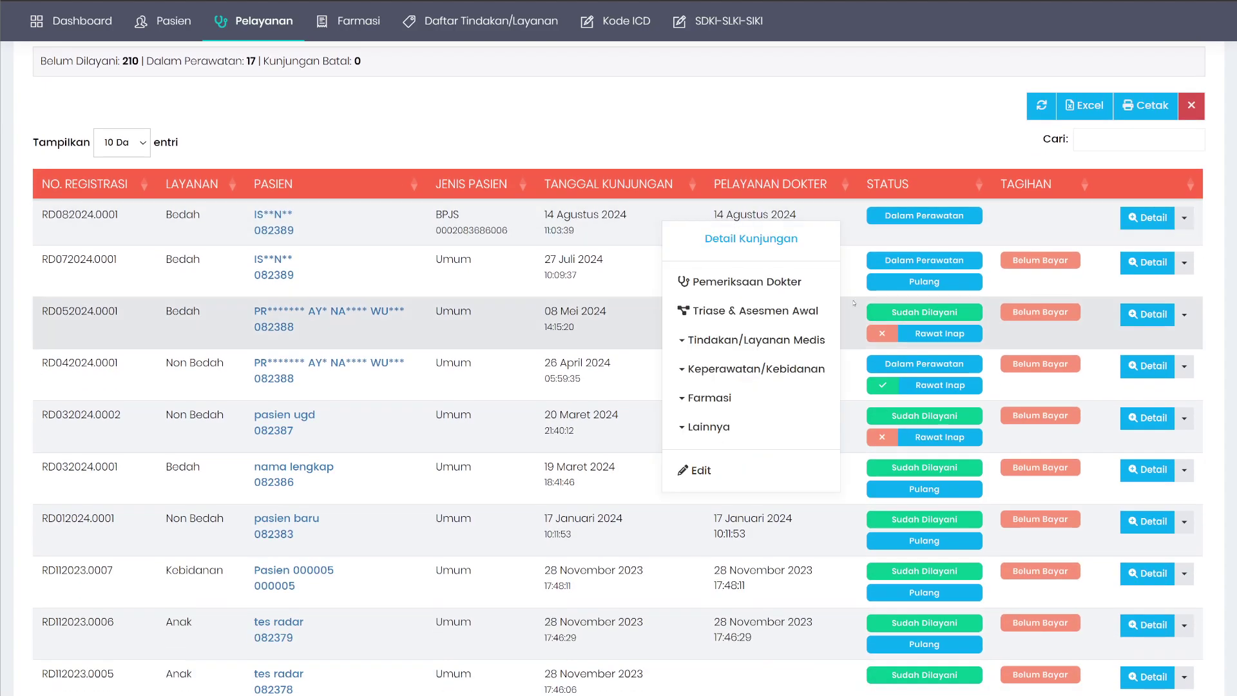
mouse_move(745, 376)
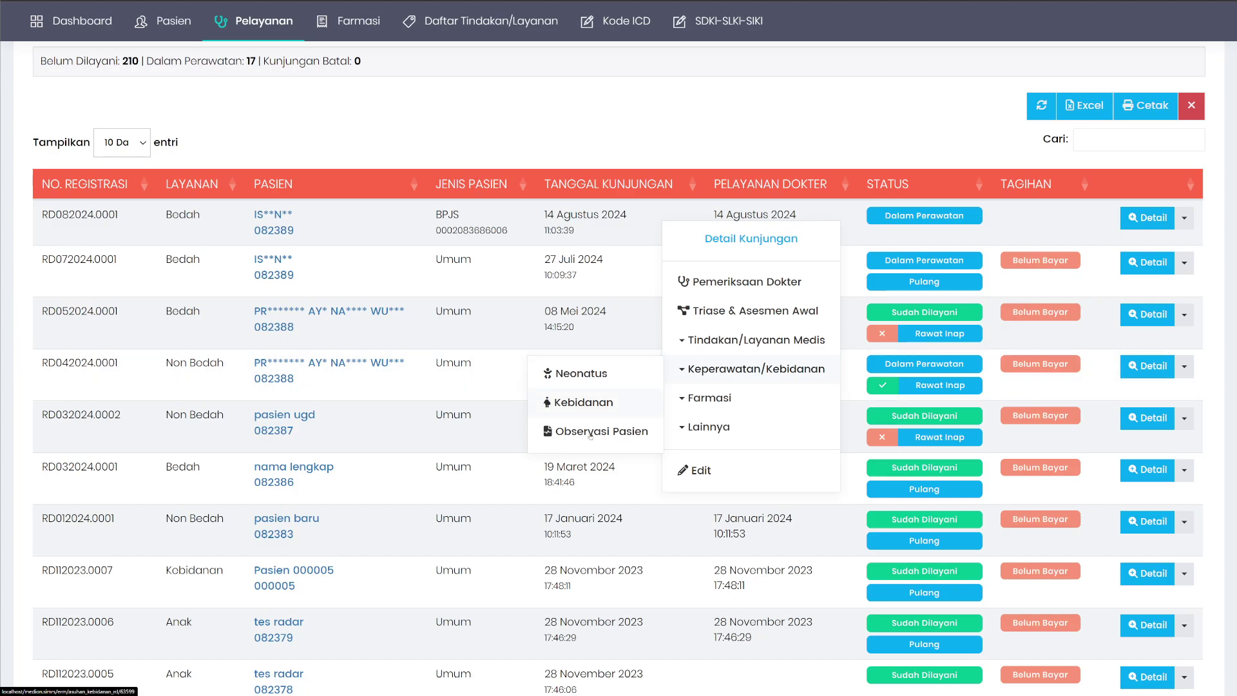
mouse_move(715, 433)
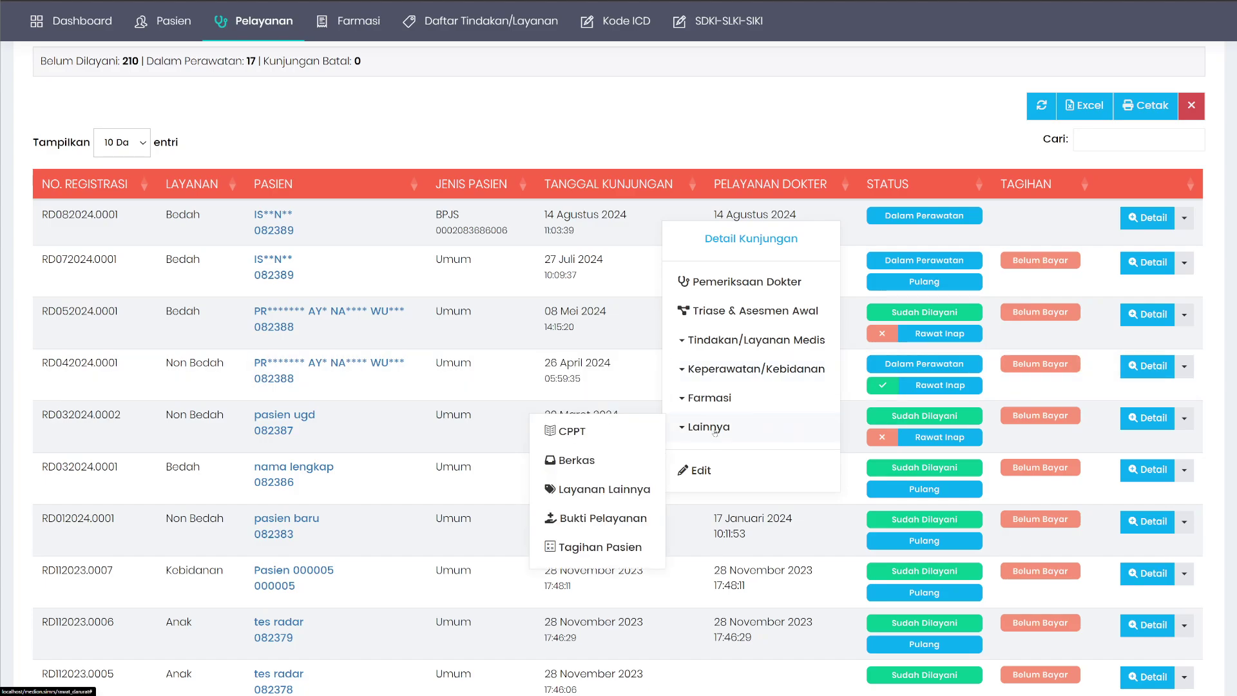
left_click(576, 436)
scroll(651, 346, "down", 3)
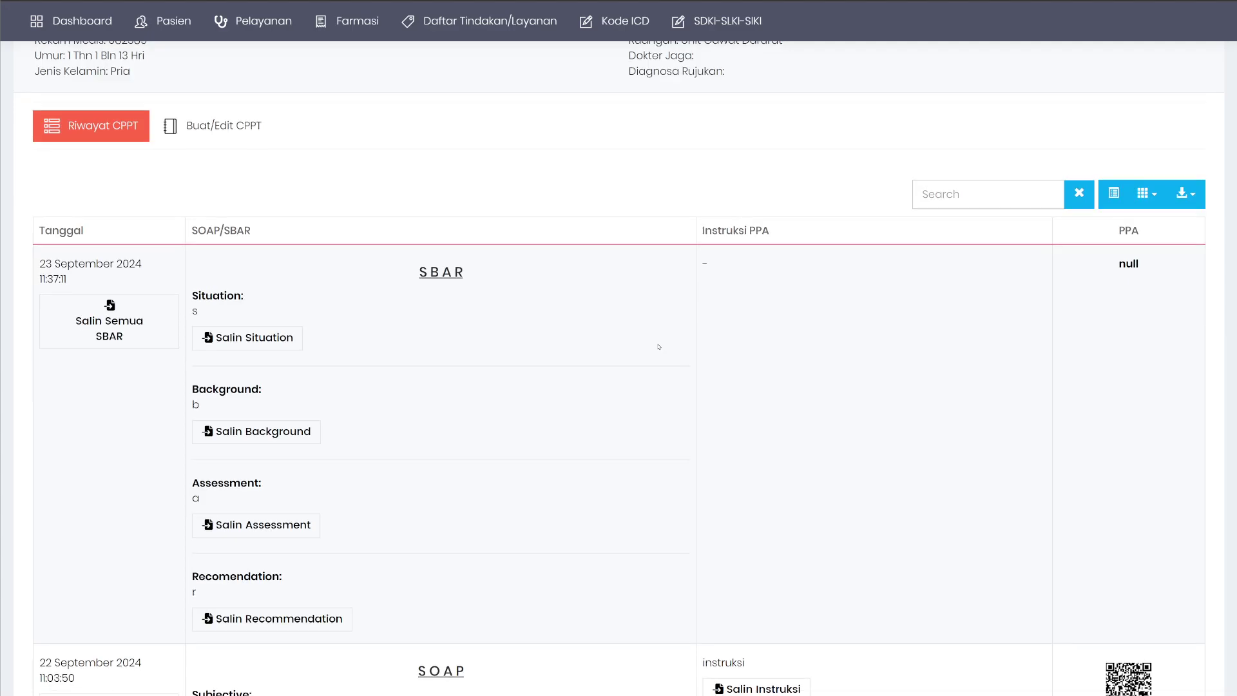
scroll(608, 317, "down", 2)
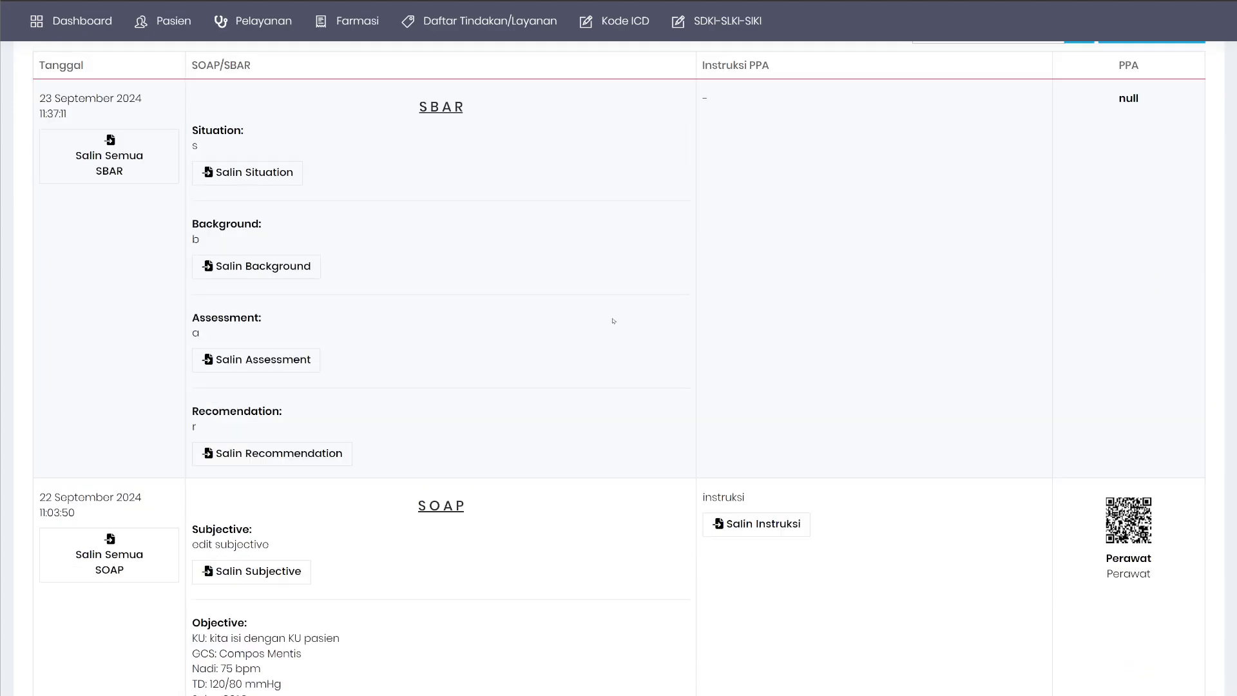
scroll(607, 317, "up", 6)
left_click(1133, 123)
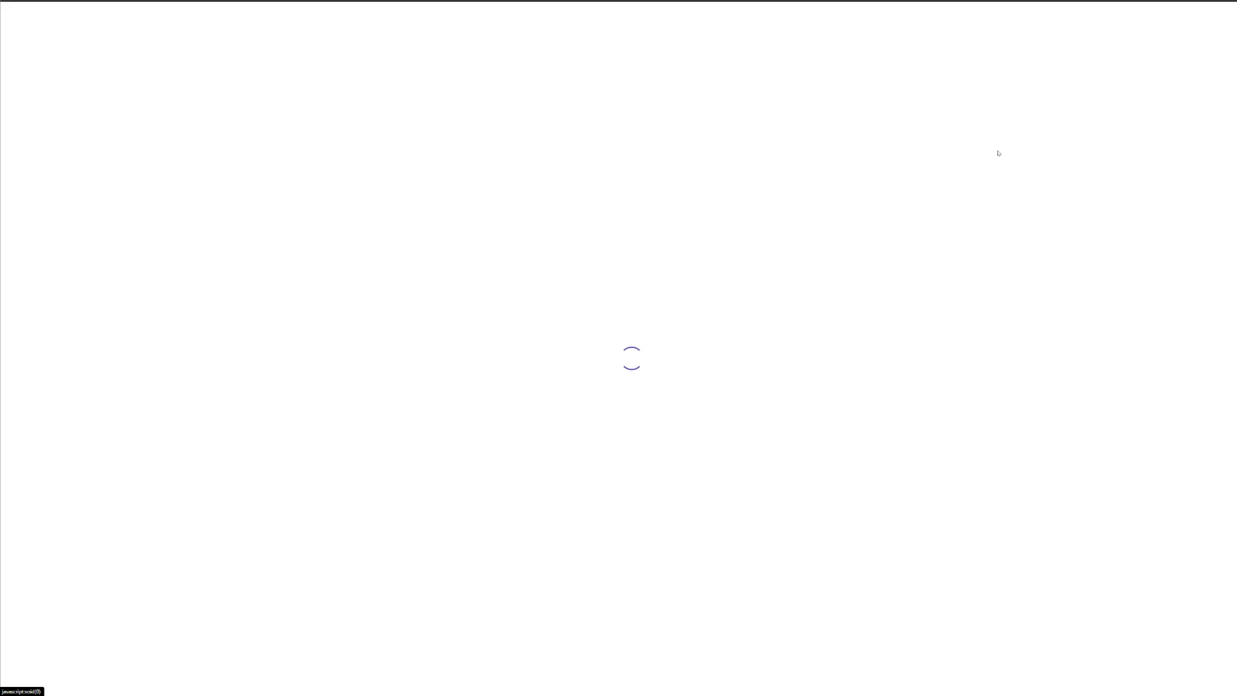
scroll(504, 377, "down", 3)
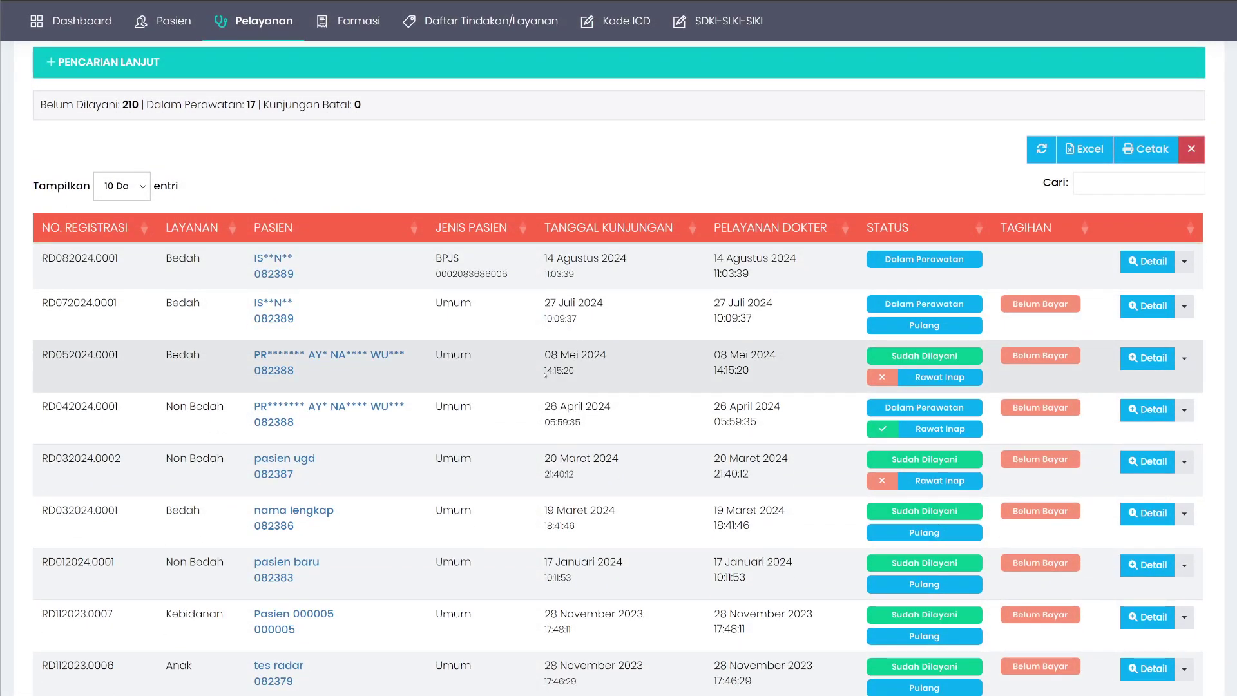
Open the CPPT notes of visit RD042024.0001 through its Lainnya > CPPT menu.
right_click(523, 430)
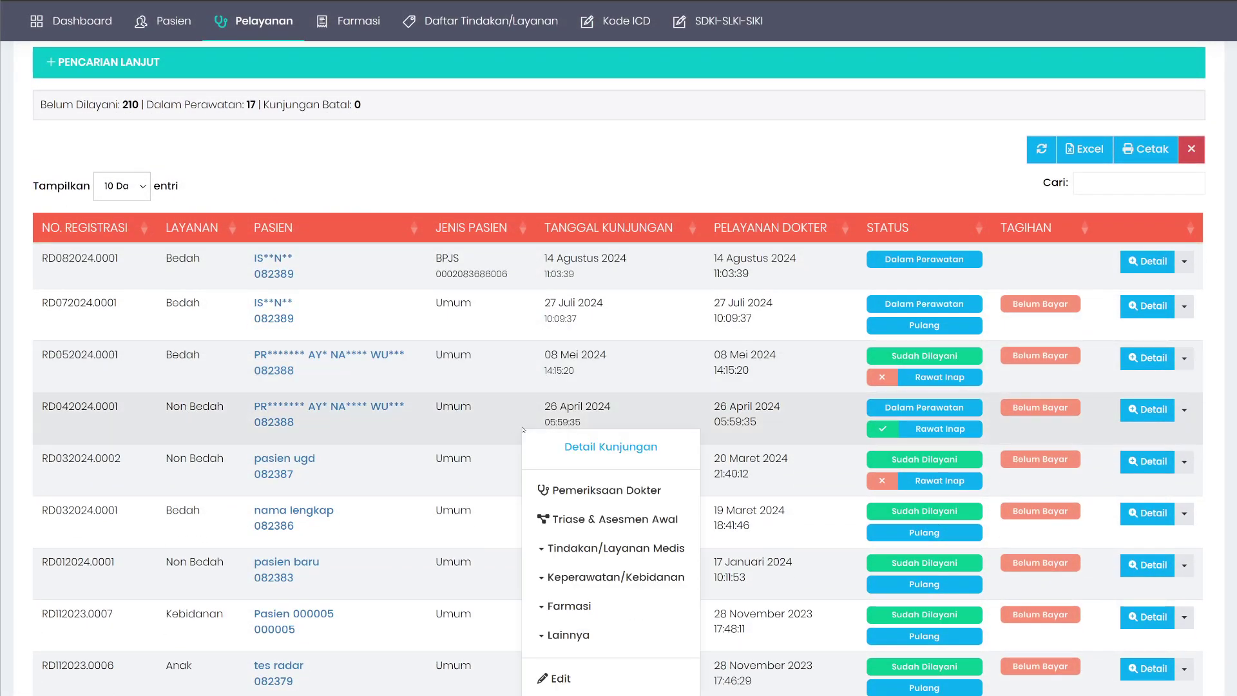
mouse_move(564, 634)
left_click(426, 639)
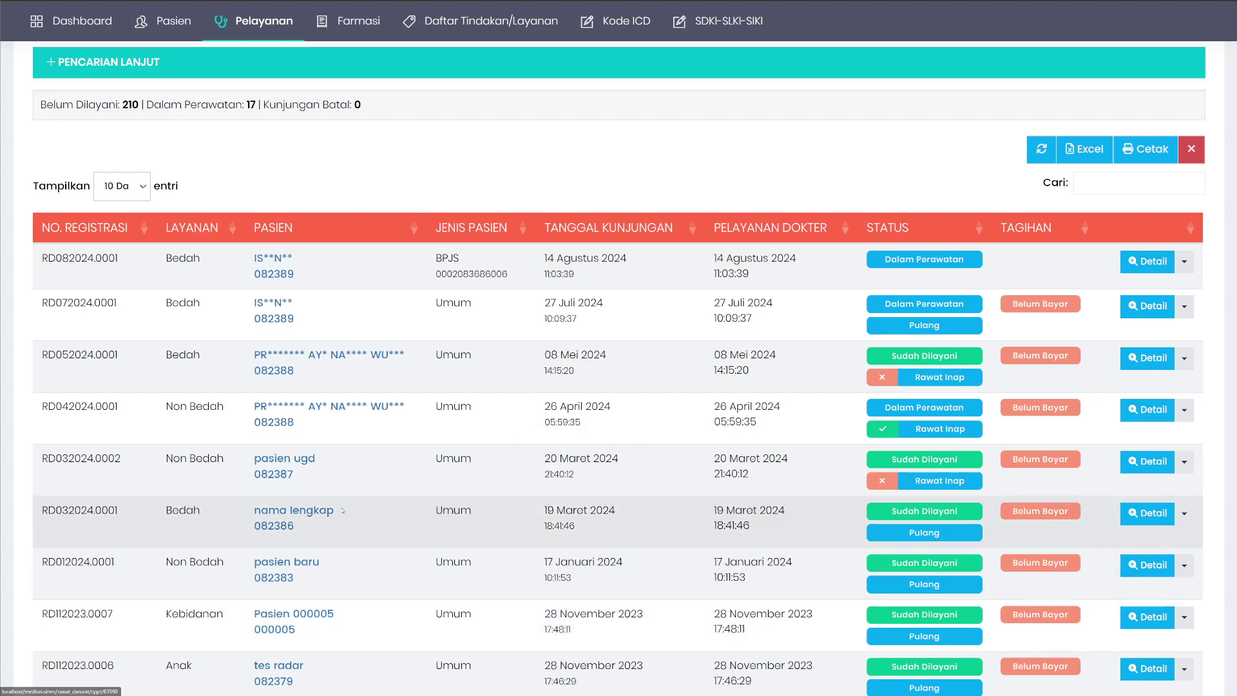
scroll(749, 338, "down", 15)
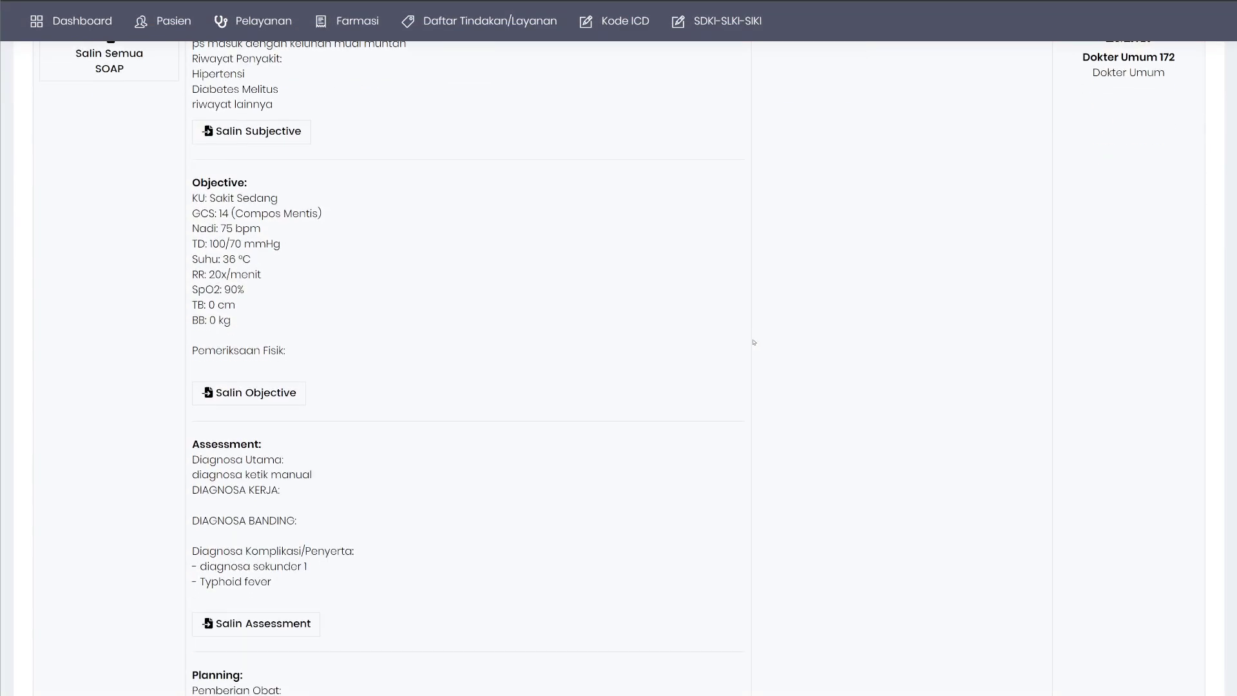
scroll(750, 343, "down", 3)
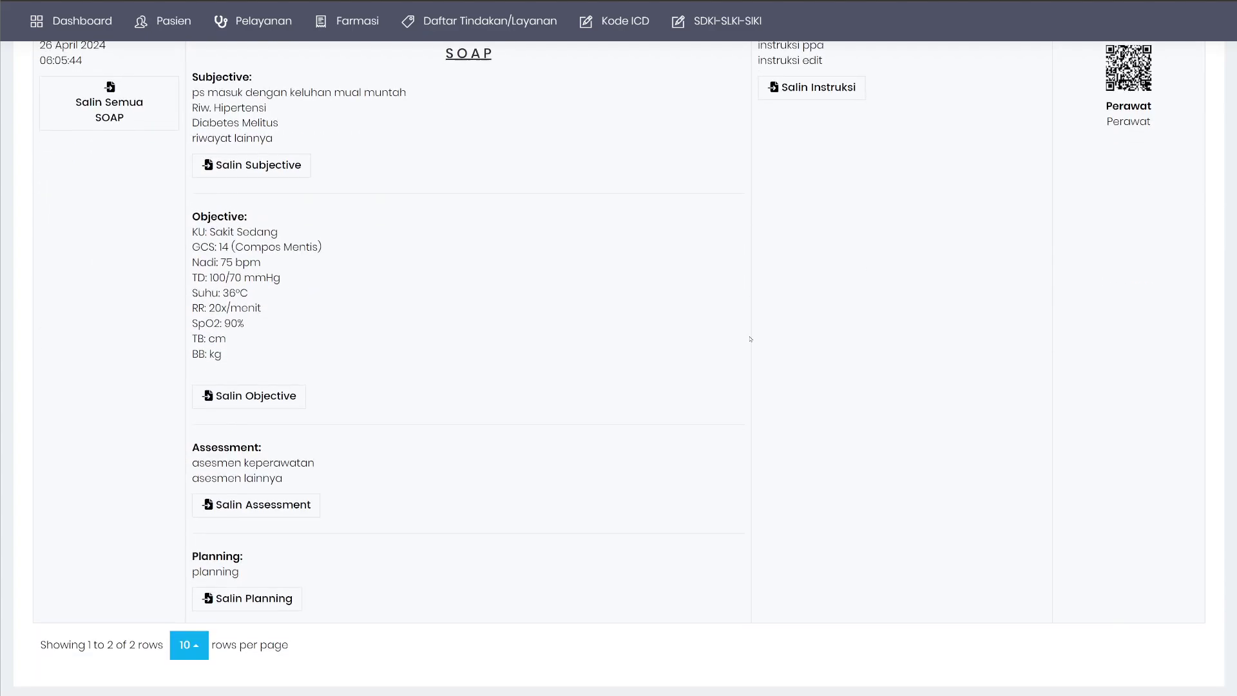
scroll(748, 338, "up", 10)
scroll(748, 334, "up", 6)
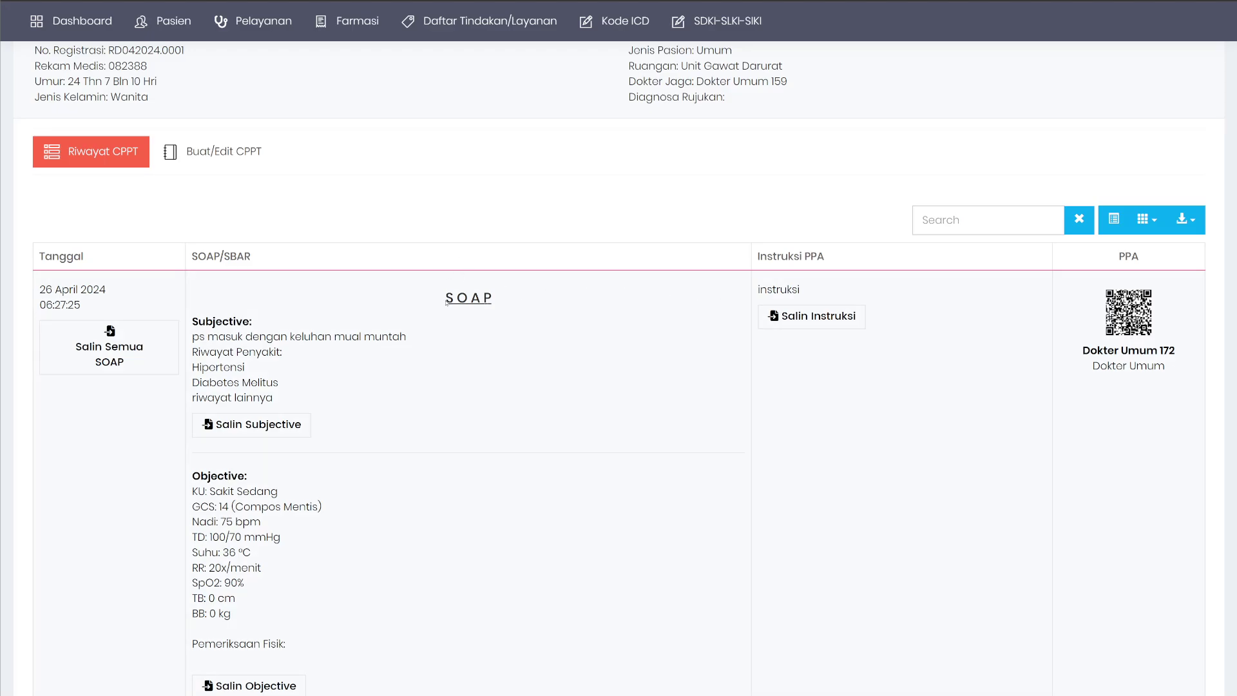
Read through the 26 April 2024 SOAP entries, highlighting the SOAP heading text.
left_click_drag(446, 301, 494, 302)
scroll(390, 333, "down", 12)
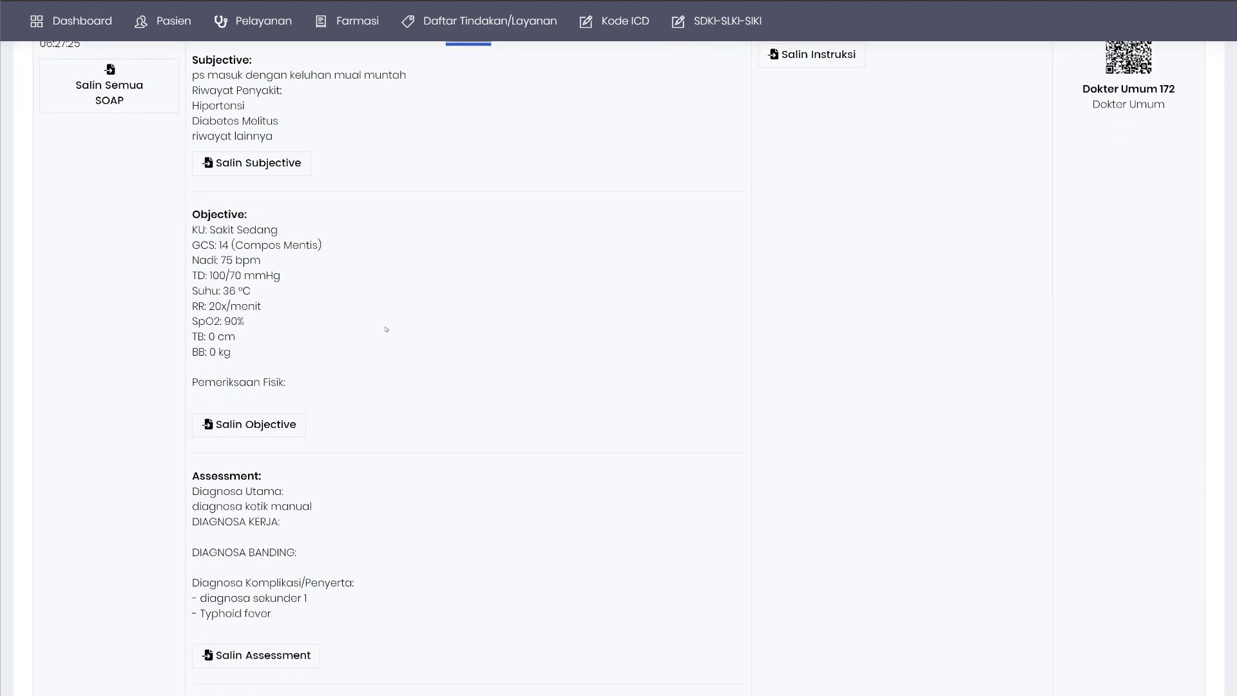
left_click_drag(442, 485, 503, 475)
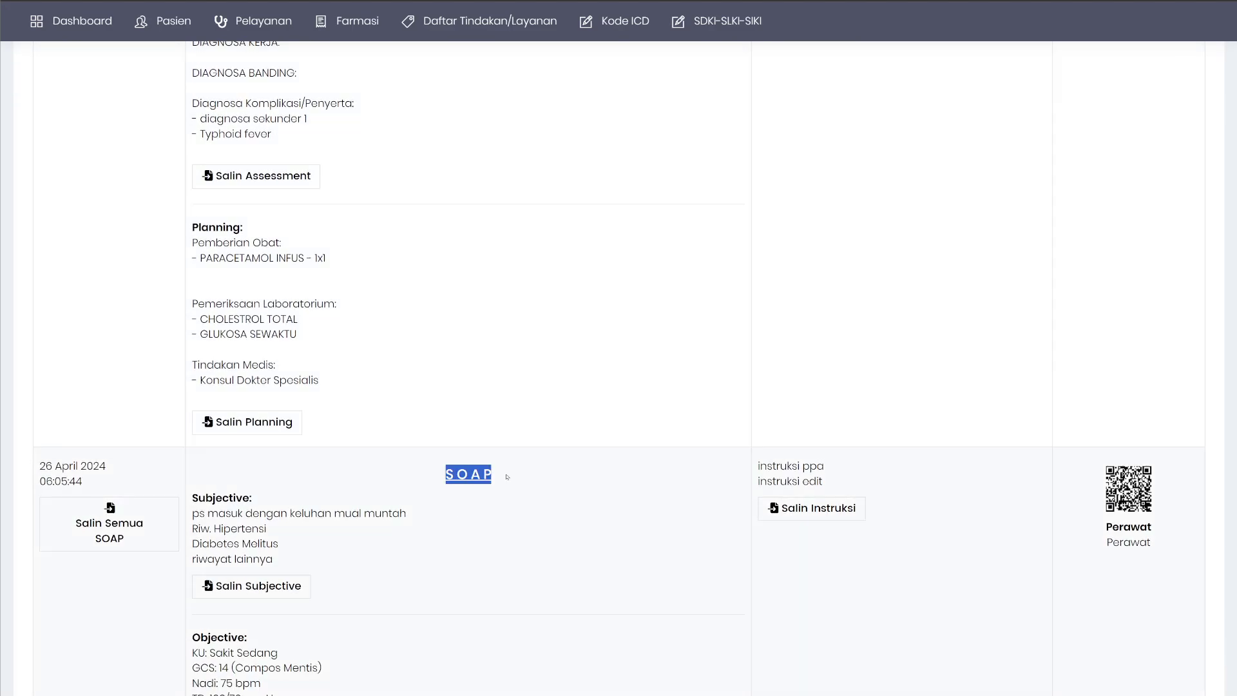
scroll(412, 438, "up", 12)
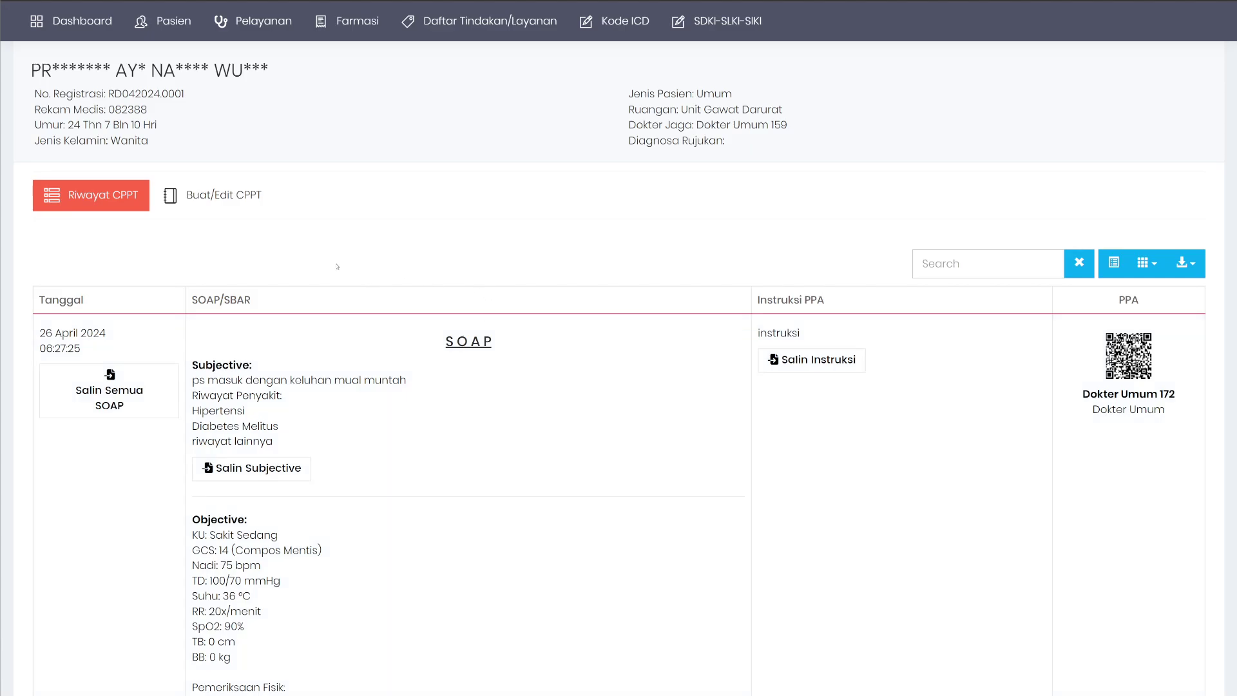
scroll(337, 266, "down", 6)
scroll(387, 257, "up", 8)
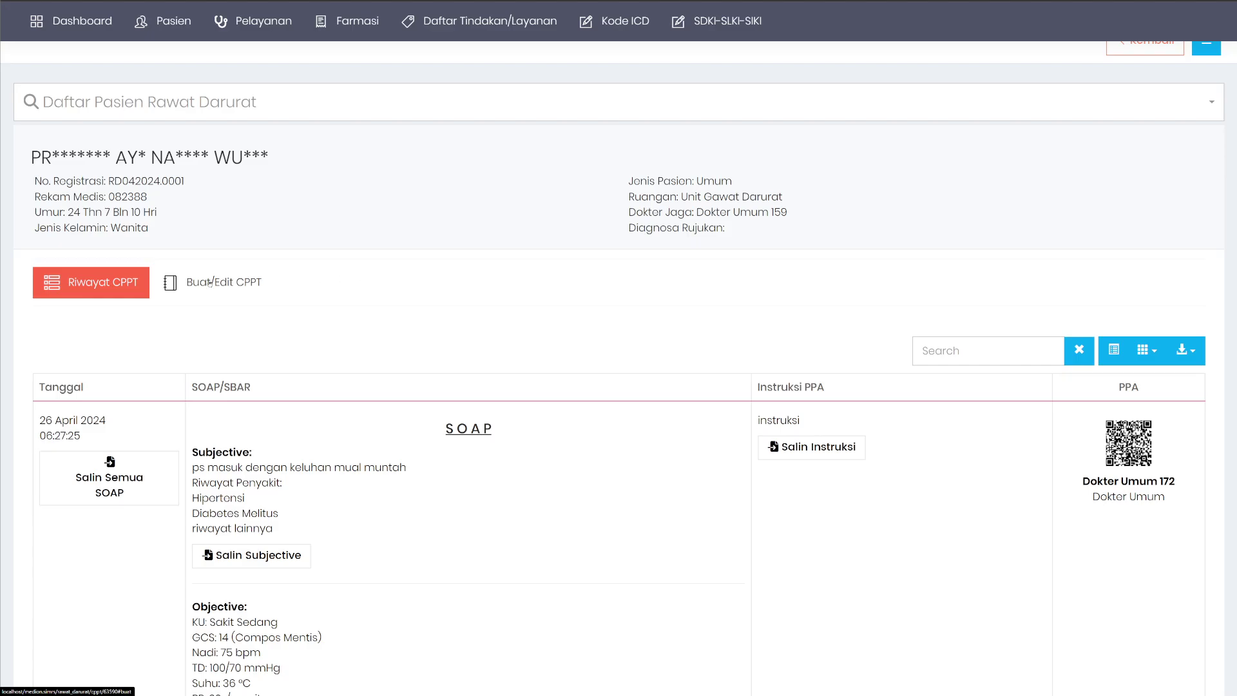
Start a new CPPT entry in the SBAR format.
left_click(238, 287)
scroll(222, 282, "down", 3)
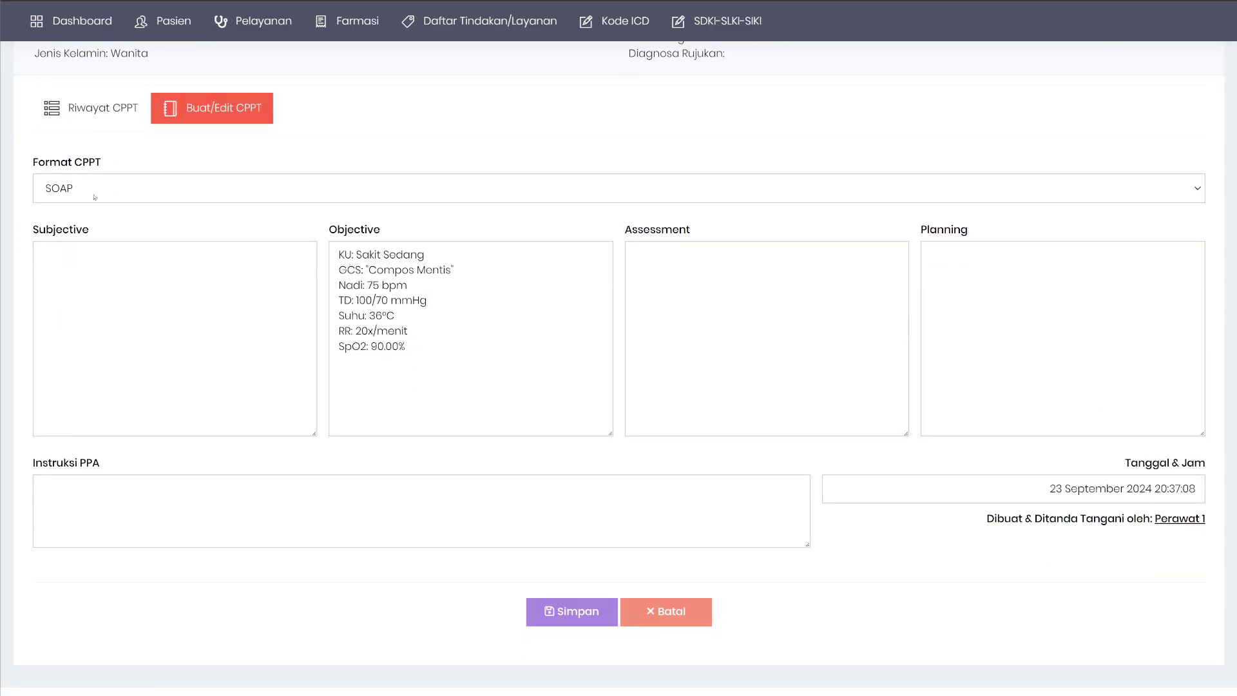
left_click(58, 189)
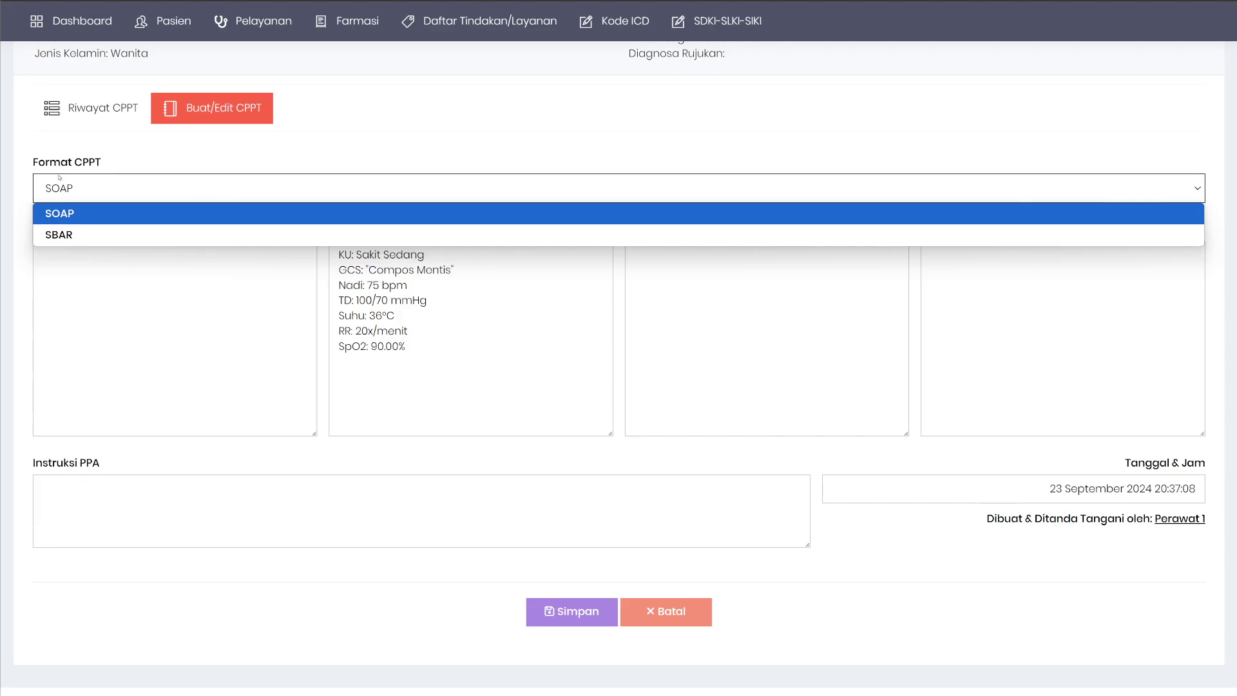
left_click(72, 235)
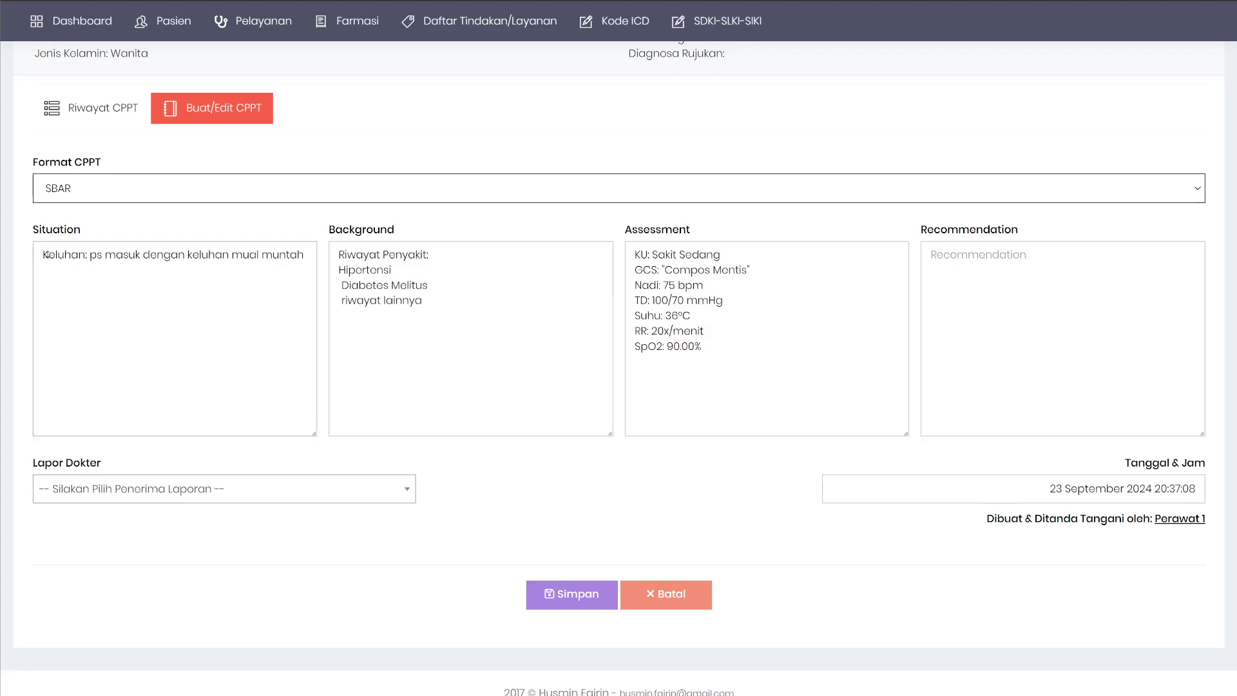
Clear the Background text and write 'rekomendasi' in the Recommendation field.
left_click_drag(46, 255, 209, 256)
left_click_drag(426, 302, 315, 256)
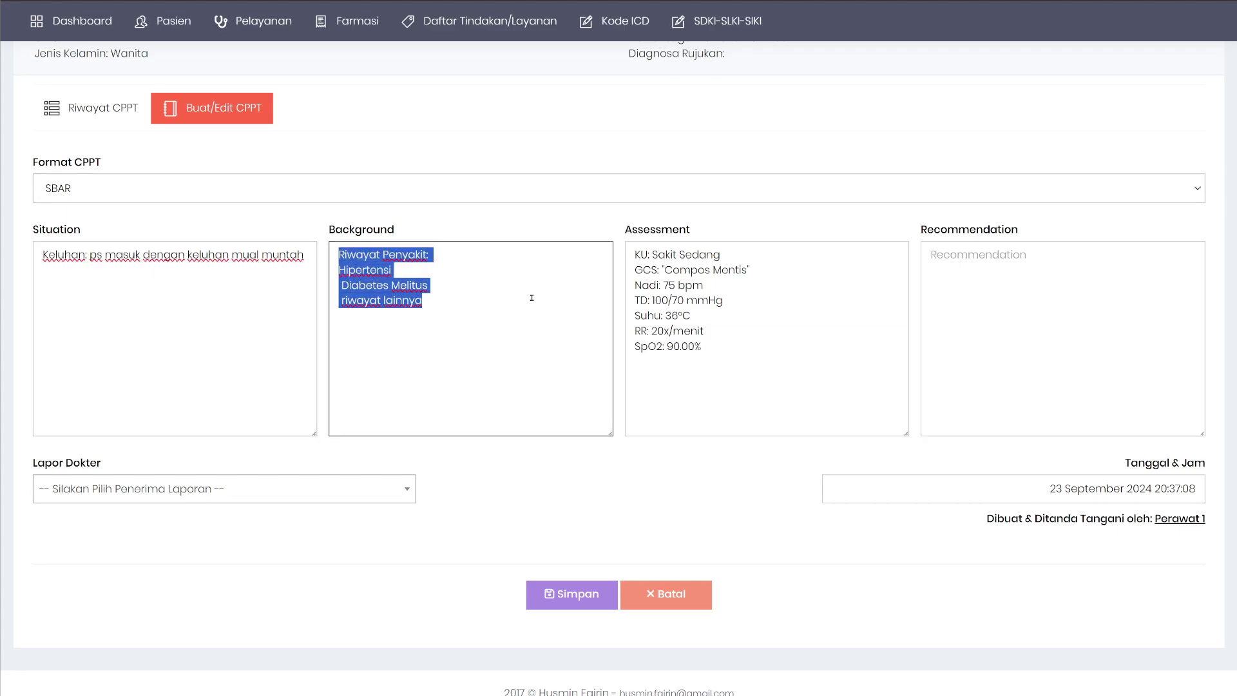
left_click(594, 314)
left_click_drag(789, 363, 583, 262)
left_click(1031, 320)
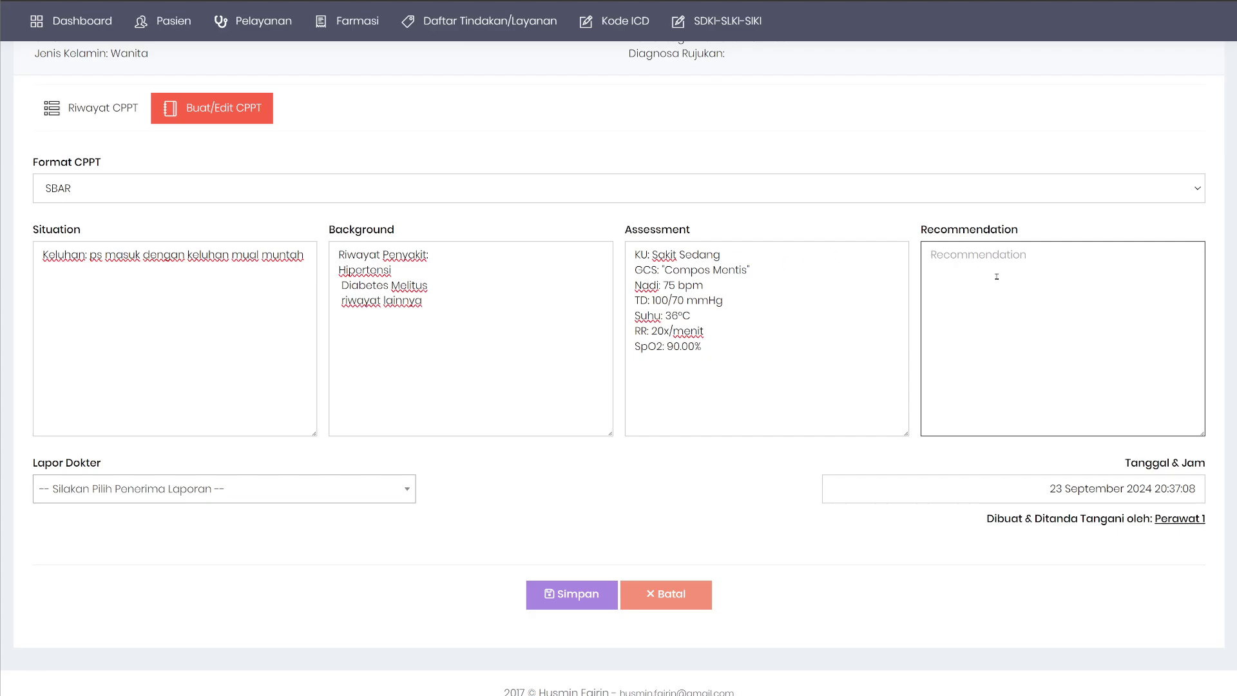
type("rekomendasi")
Choose Dokter Spesialis 10 as the doctor receiving the report.
left_click(130, 488)
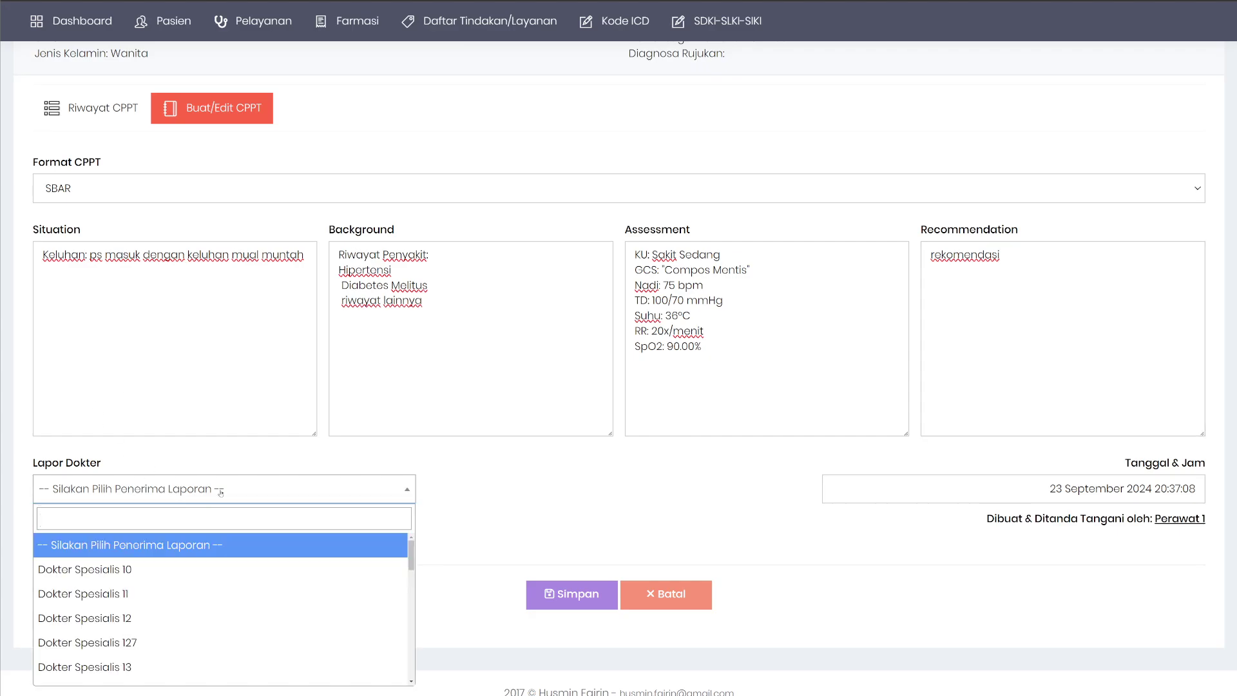
scroll(277, 567, "down", 5)
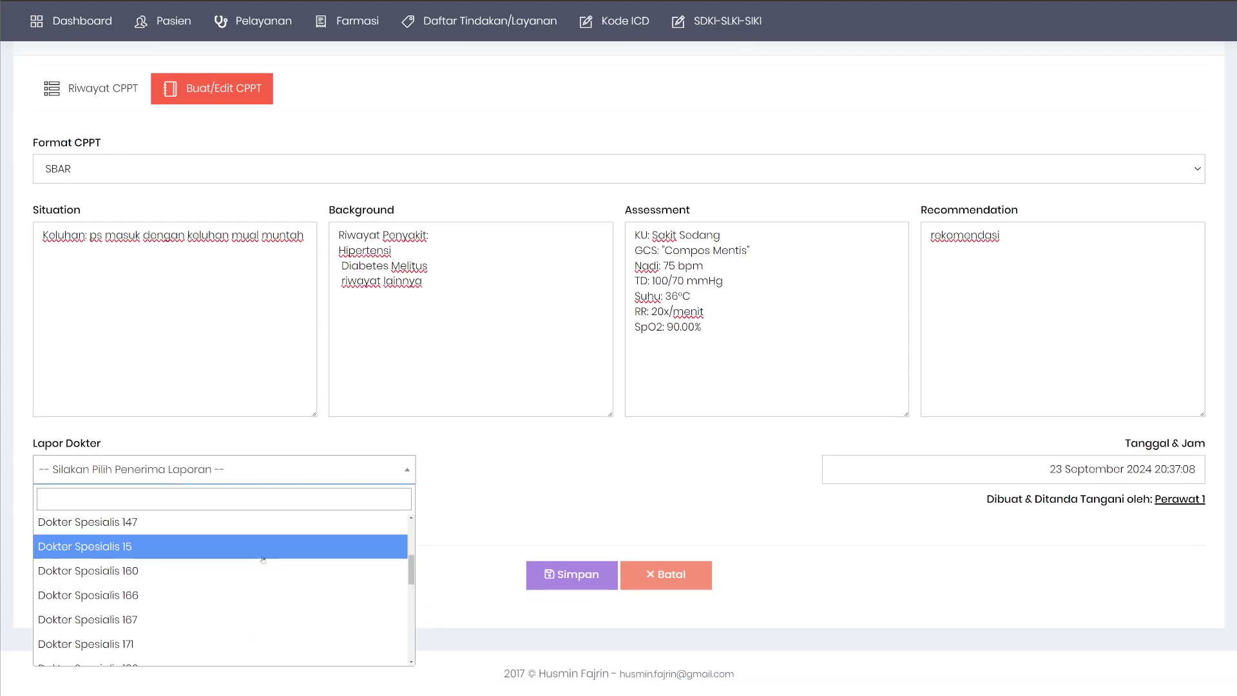
scroll(263, 559, "up", 5)
scroll(161, 555, "down", 5)
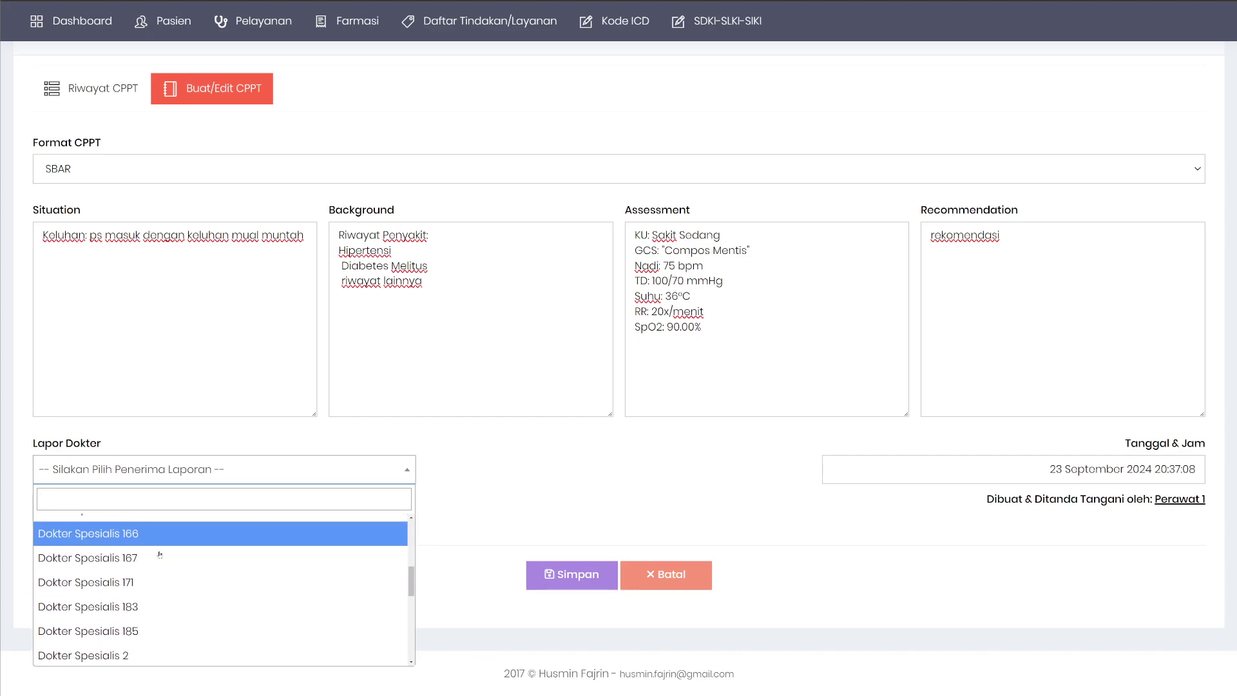
scroll(160, 554, "down", 5)
scroll(91, 560, "up", 15)
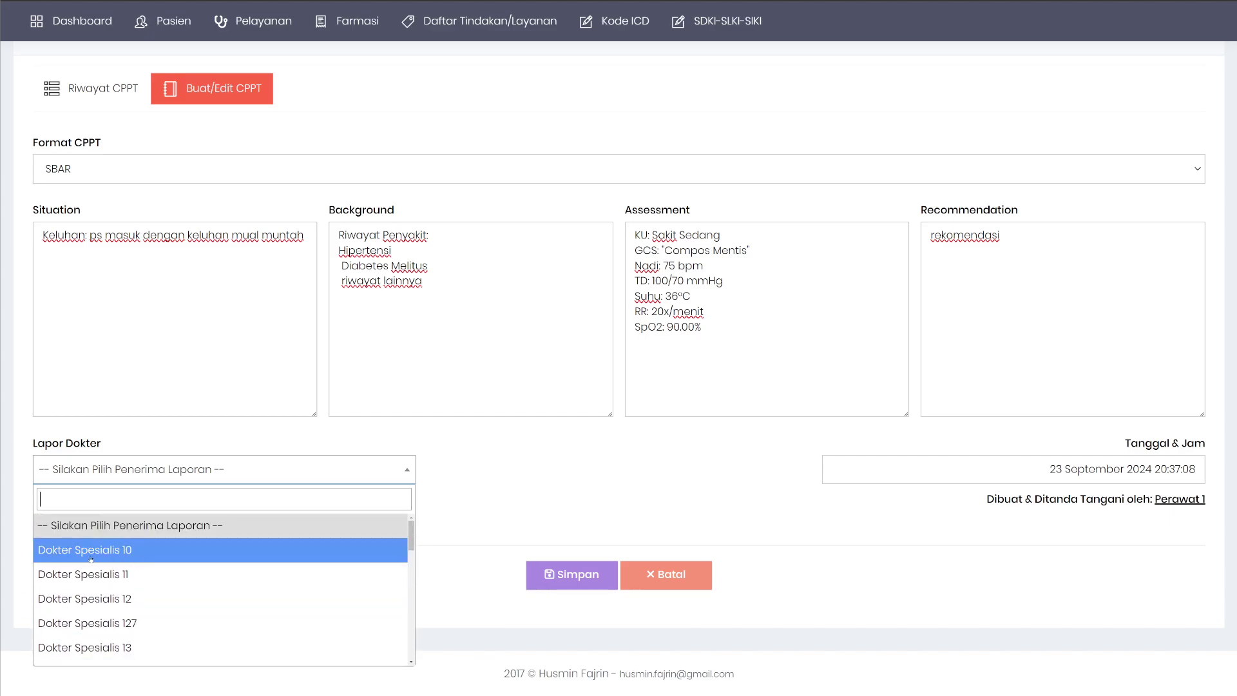
left_click(91, 551)
scroll(408, 511, "up", 2)
scroll(541, 475, "down", 2)
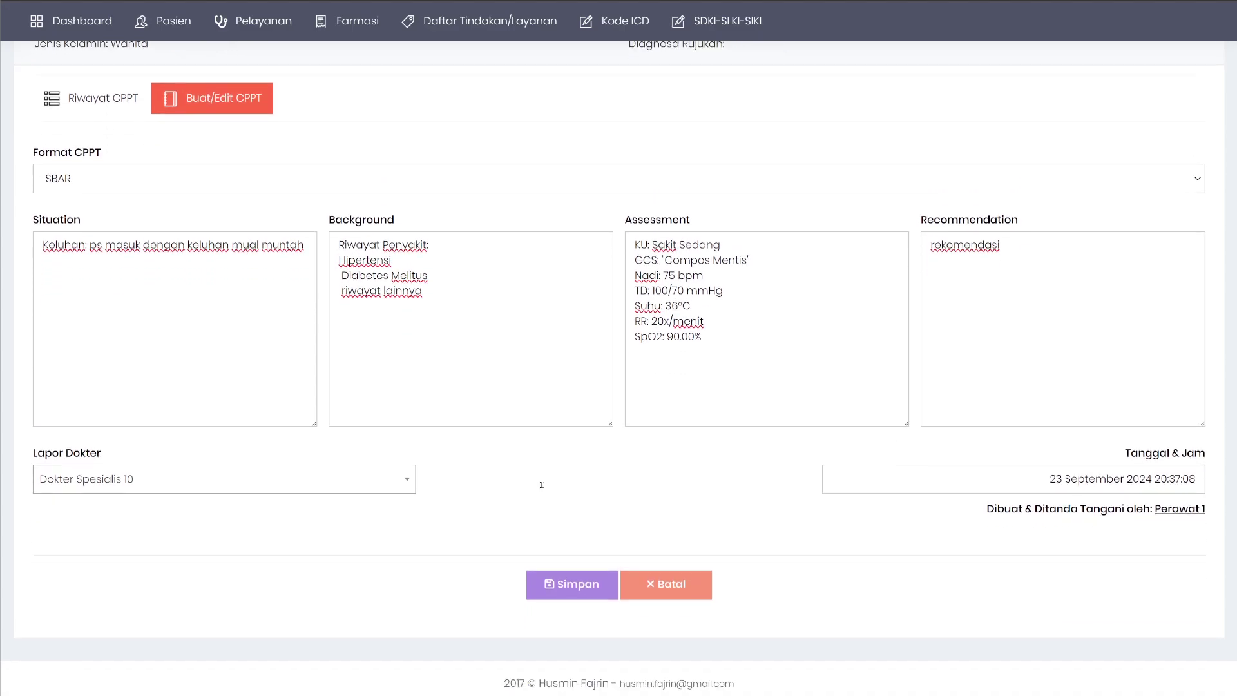
Save the SBAR entry, sign it with the nurse's PIN, and view it in Riwayat CPPT.
left_click(572, 577)
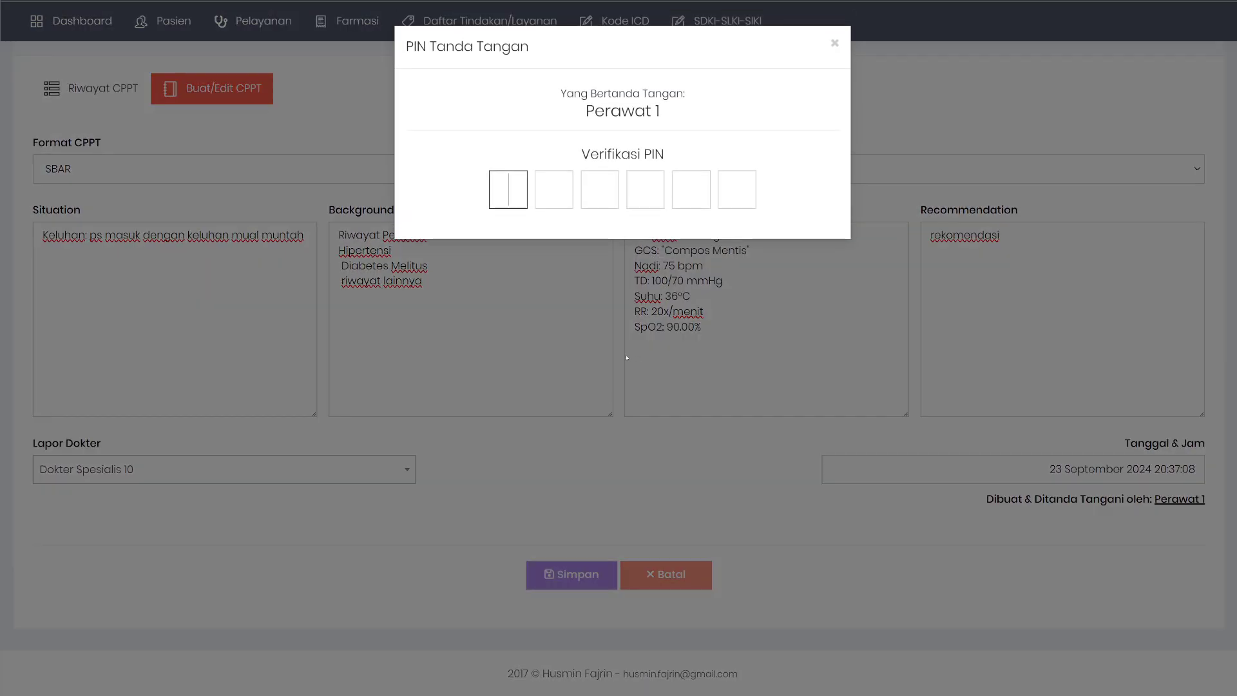
type("123456")
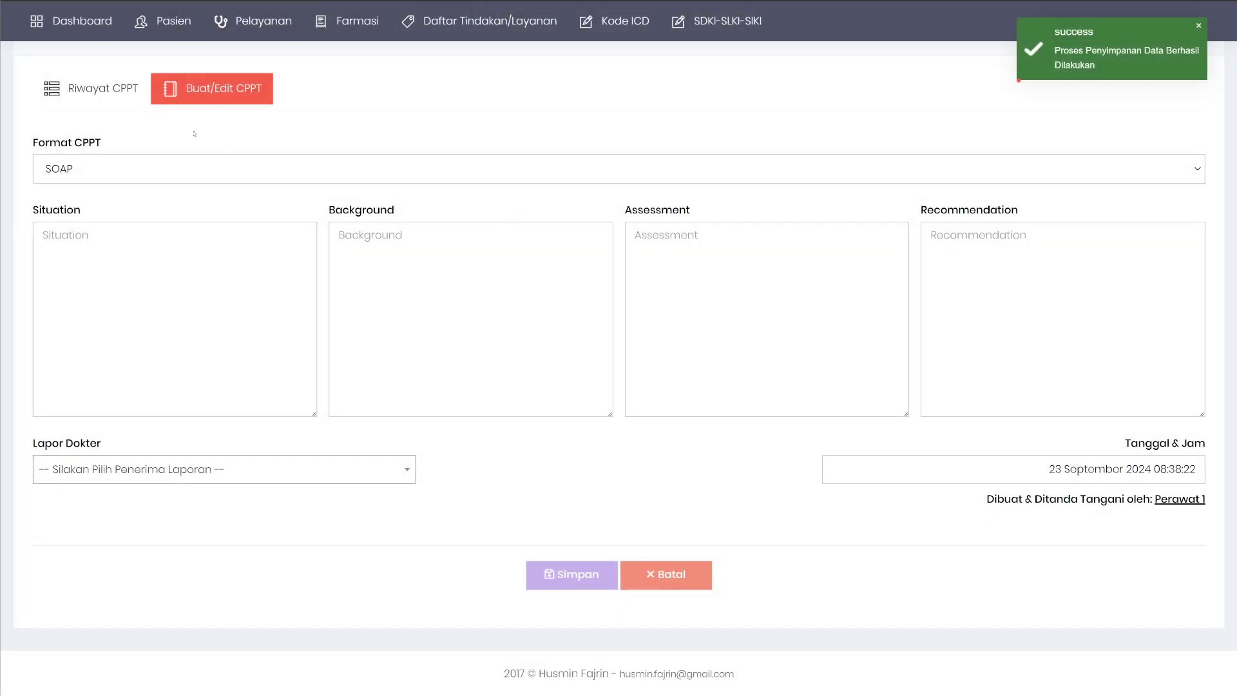
left_click(97, 91)
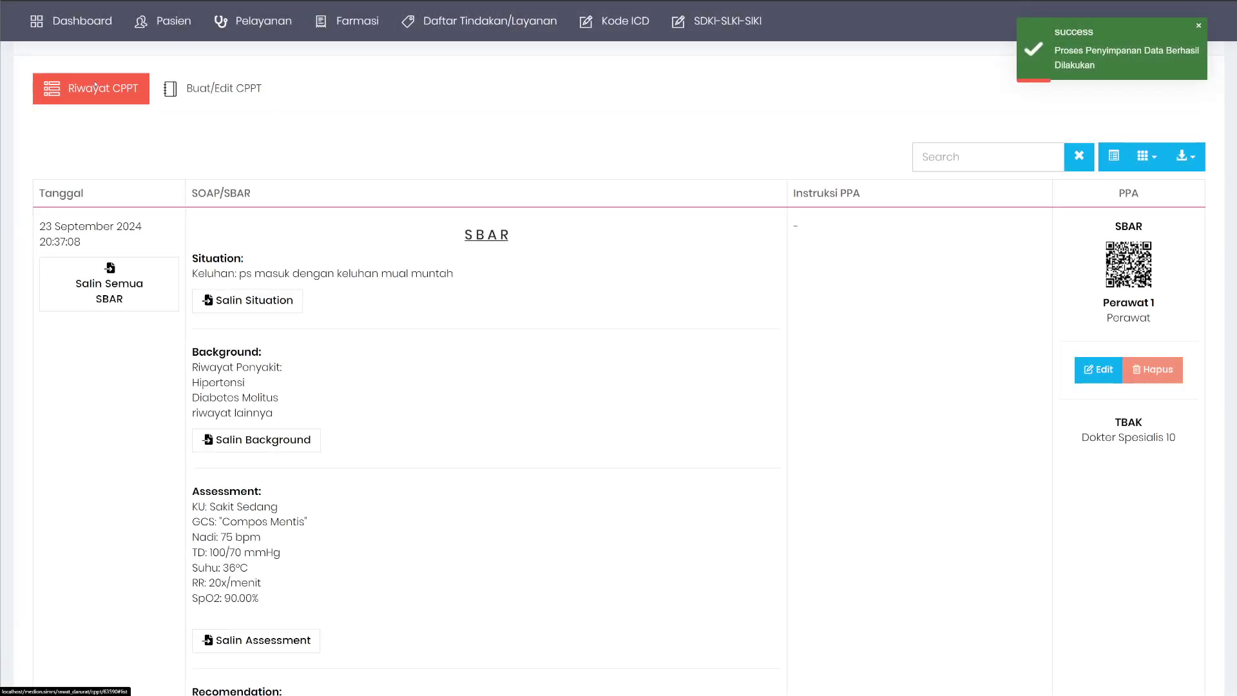
left_click_drag(459, 234, 549, 237)
left_click(421, 264)
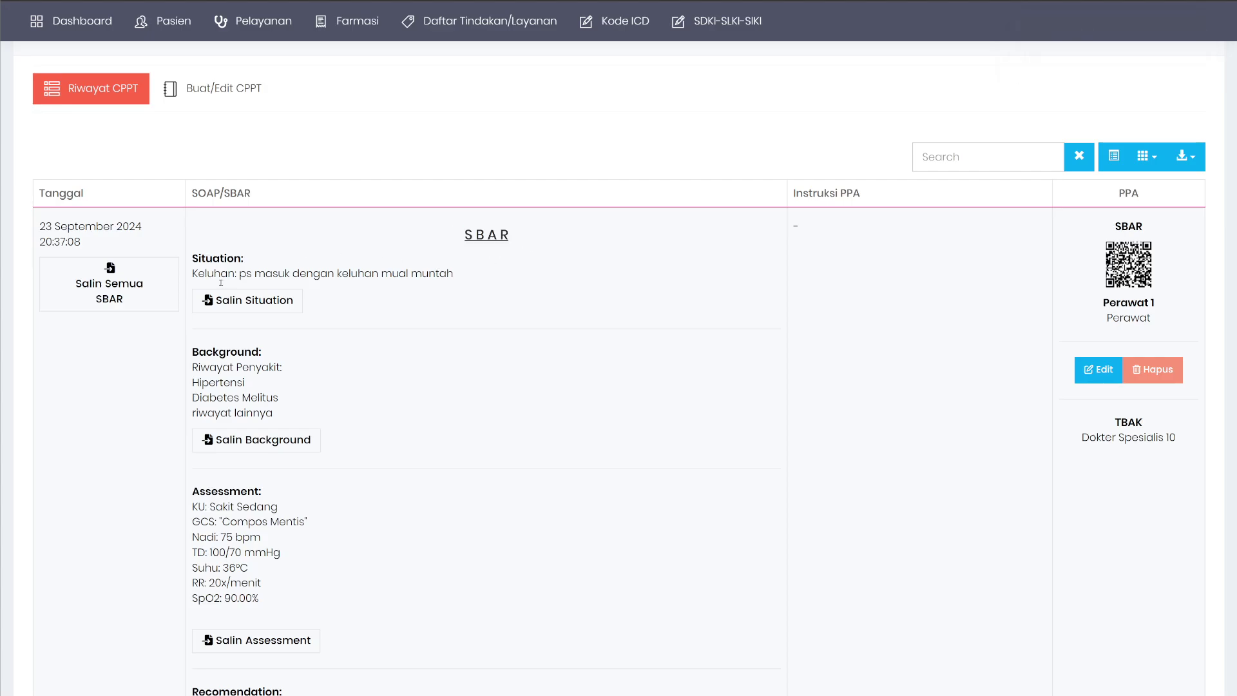
scroll(237, 537, "down", 3)
scroll(435, 426, "up", 4)
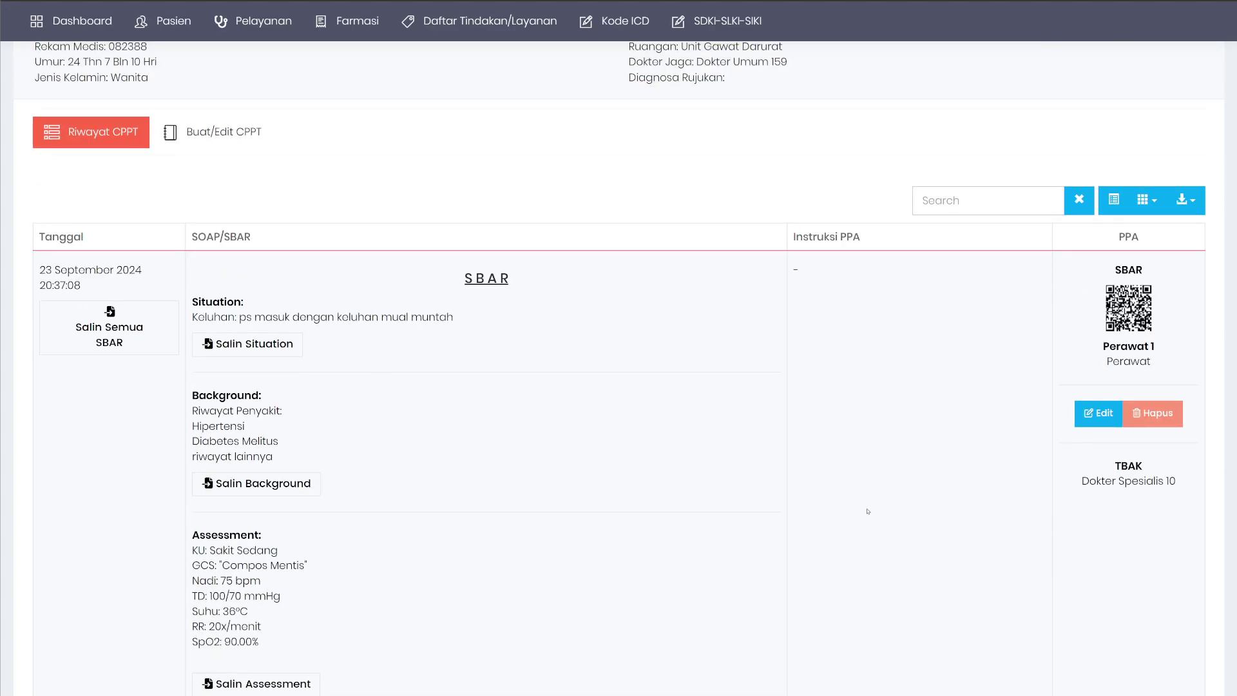
left_click_drag(1115, 468, 1199, 489)
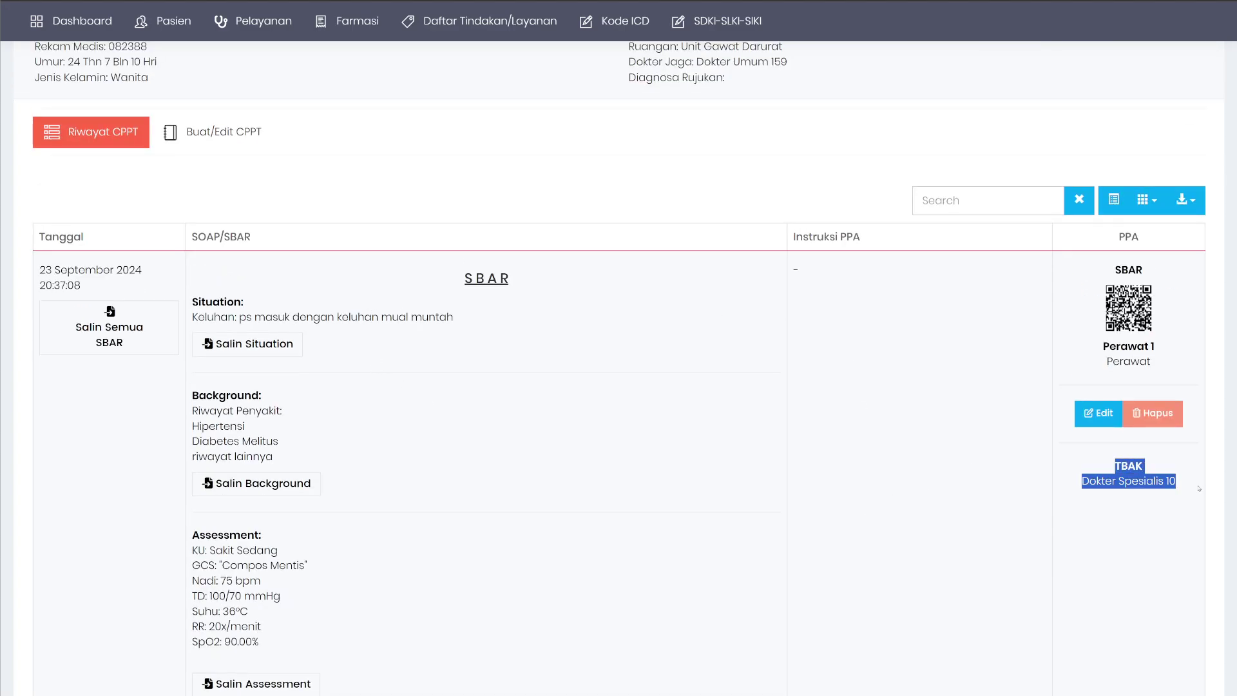
left_click(924, 420)
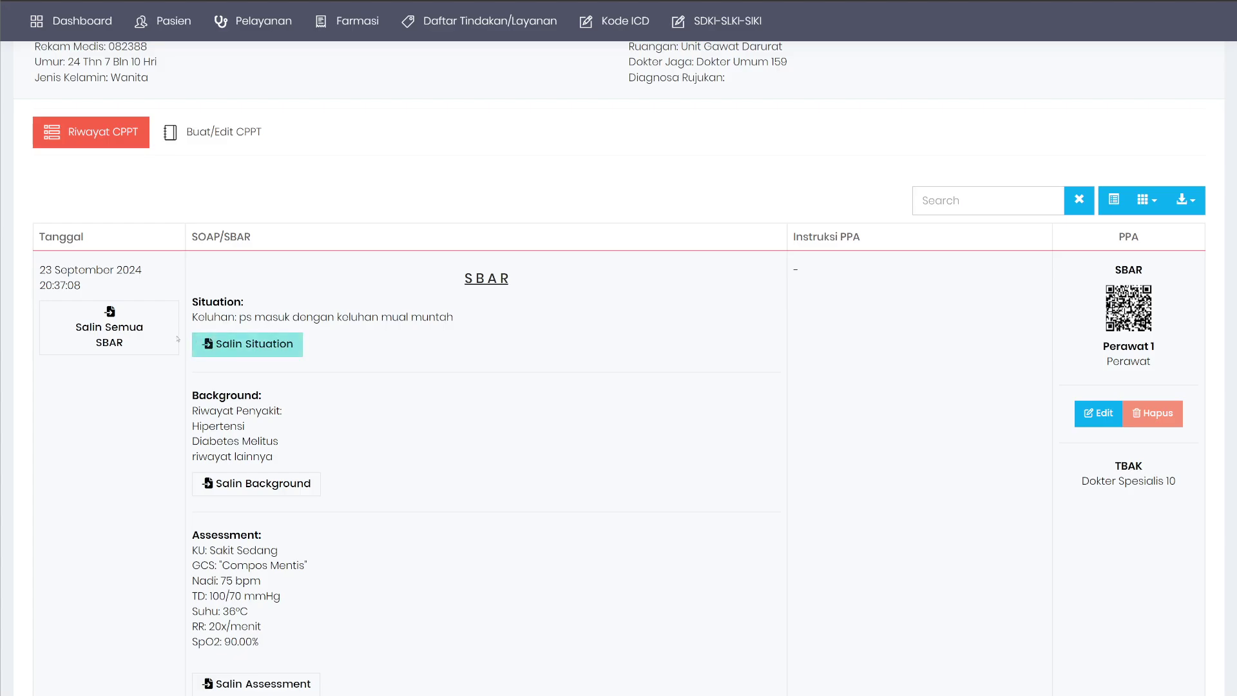
left_click(109, 335)
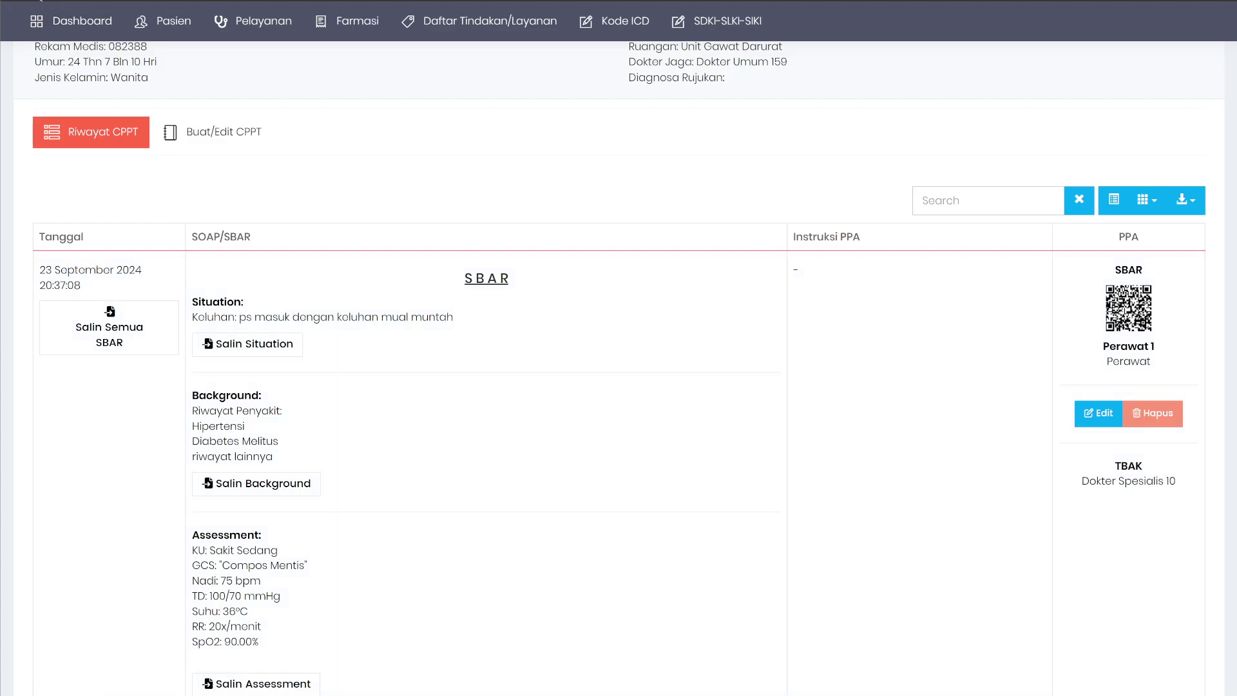
key("F5")
scroll(495, 430, "down", 2)
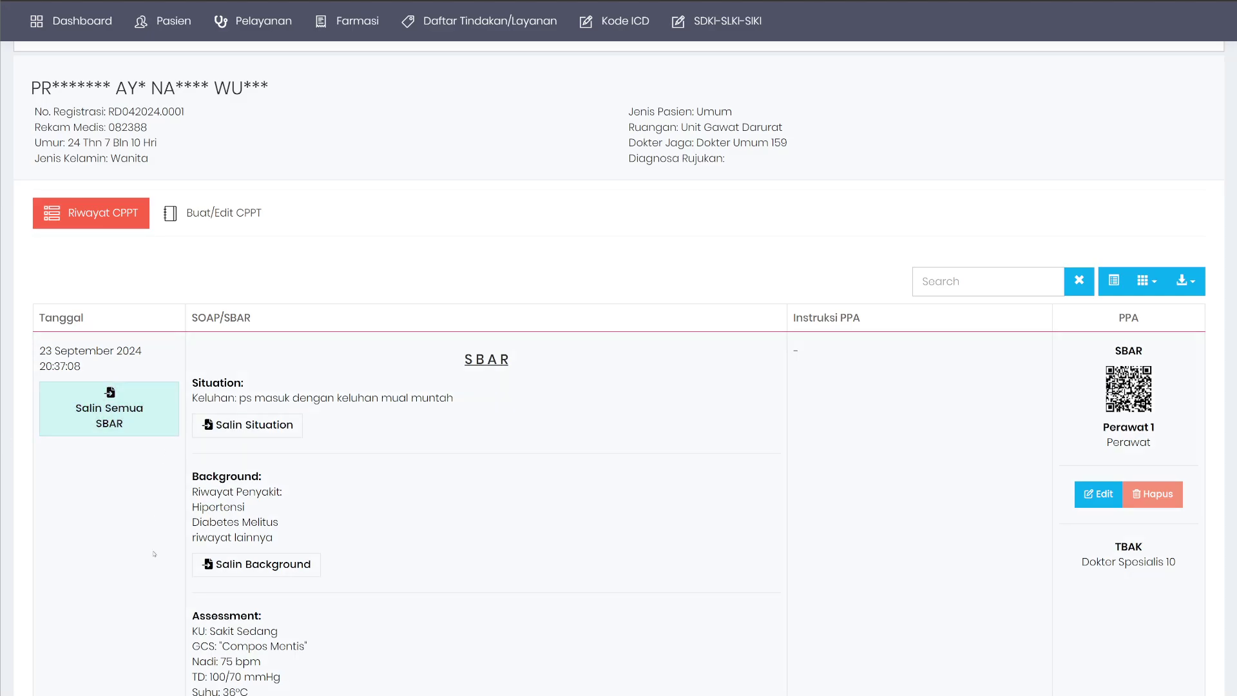
scroll(283, 457, "down", 3)
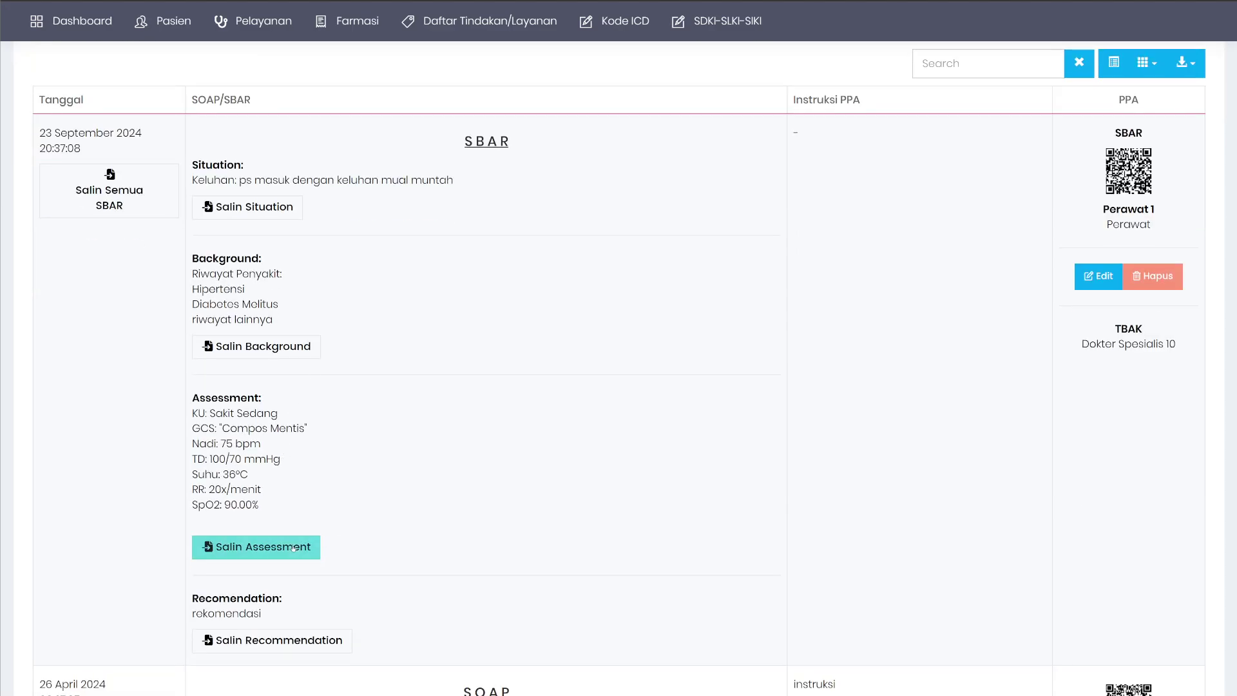
scroll(364, 271, "up", 2)
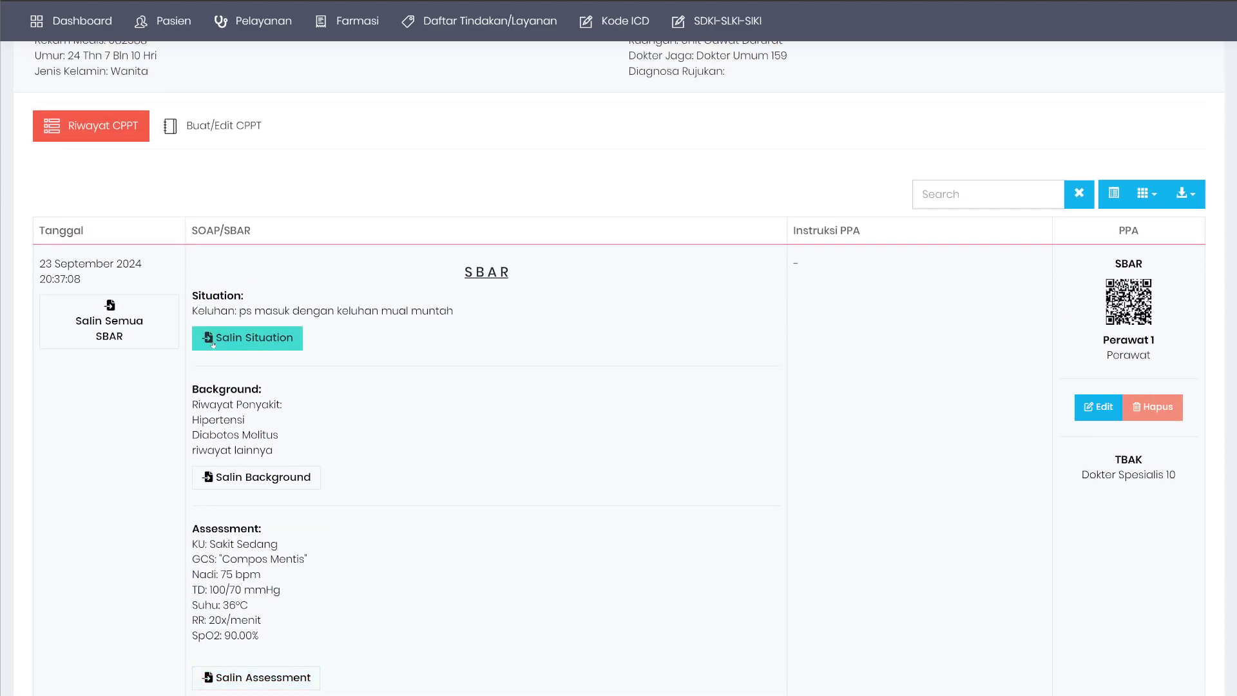
scroll(351, 368, "down", 3)
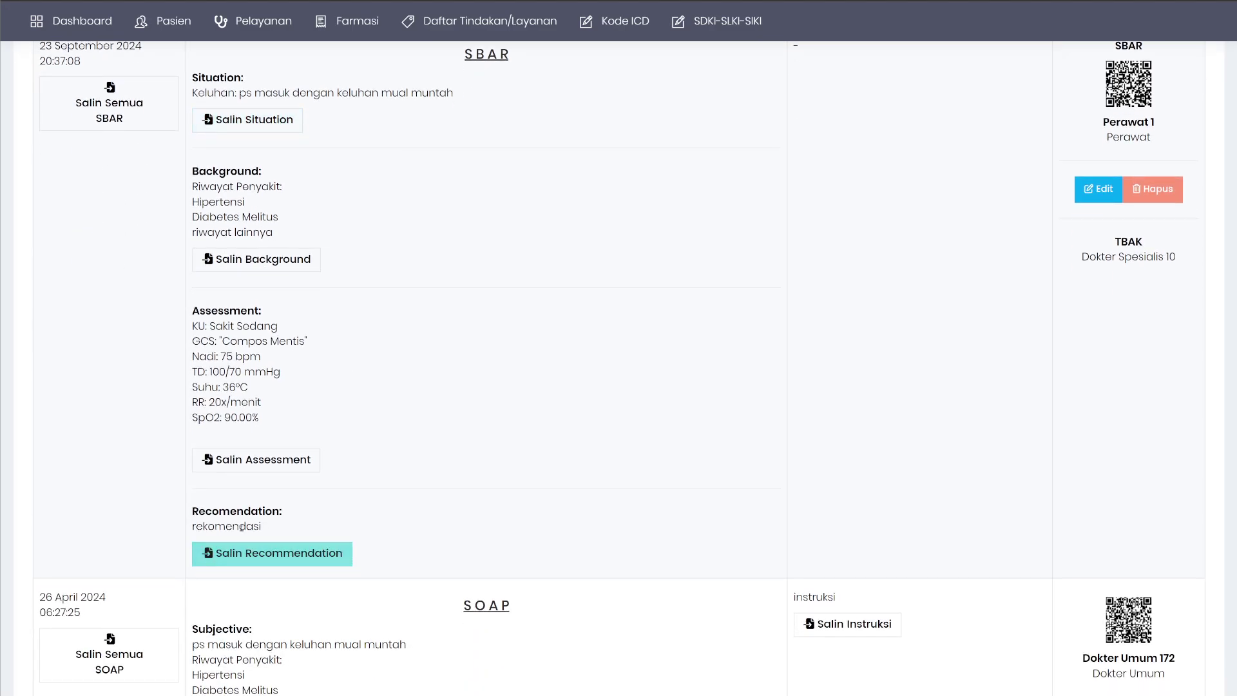
scroll(300, 348, "up", 3)
left_click(298, 345)
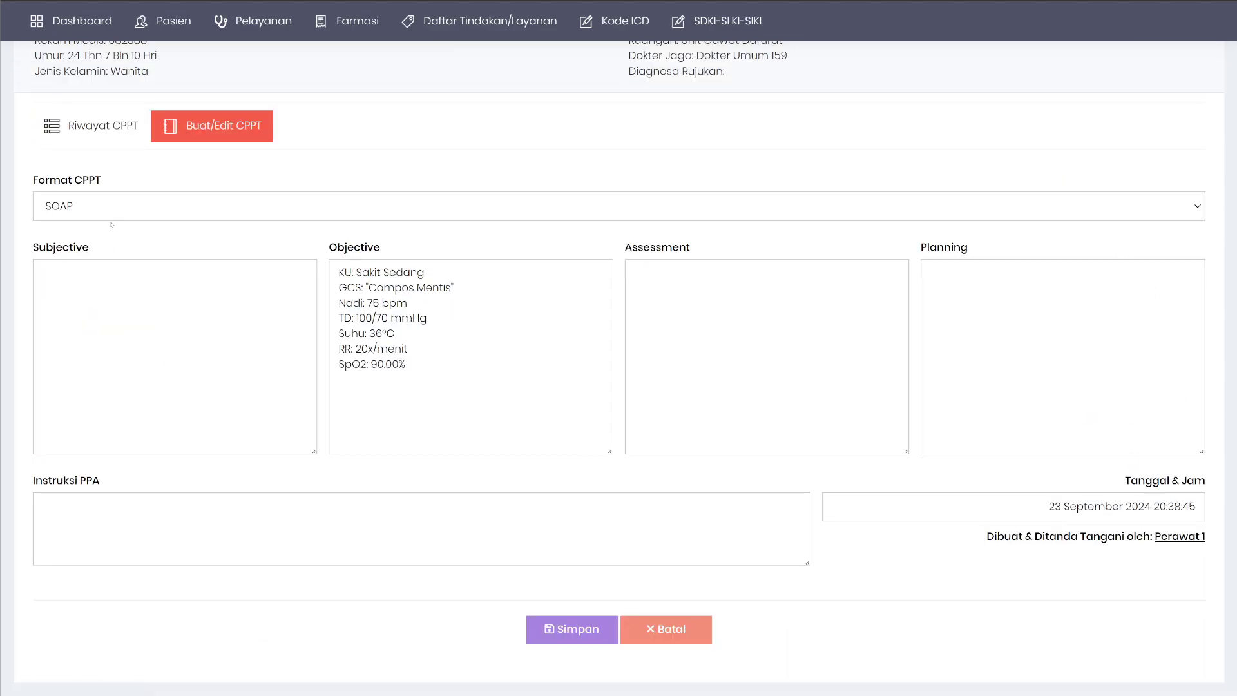
left_click(76, 207)
left_click(80, 253)
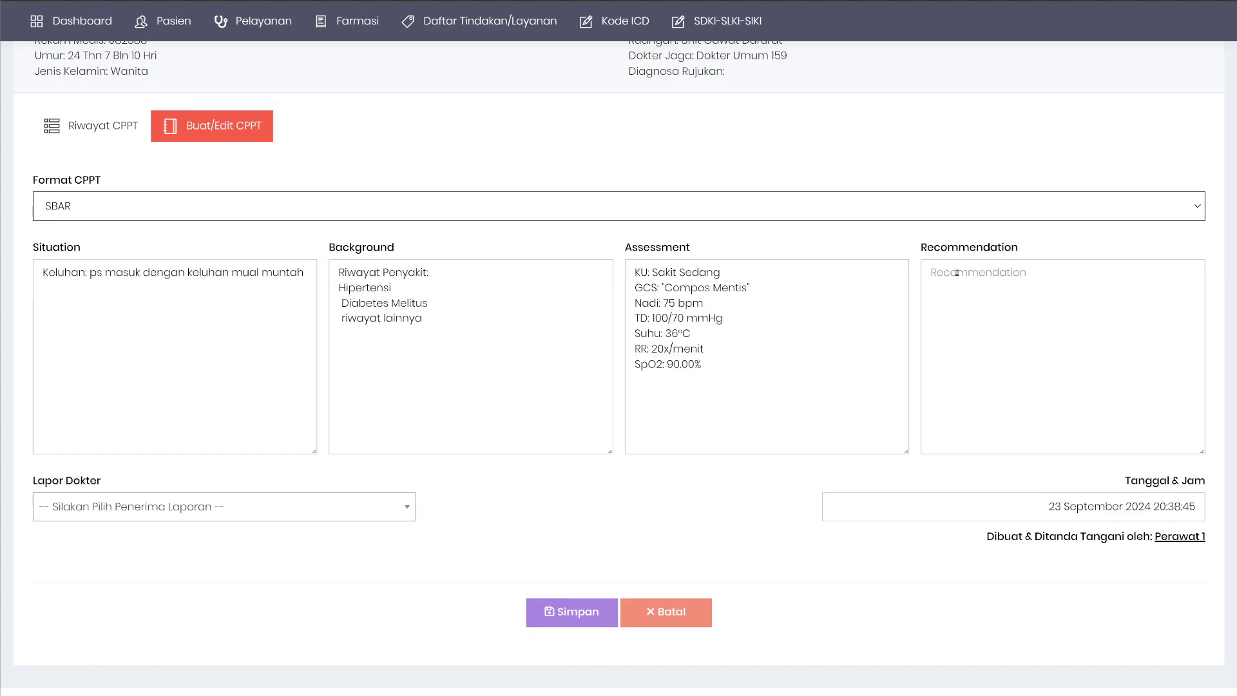
left_click(109, 132)
scroll(322, 374, "down", 3)
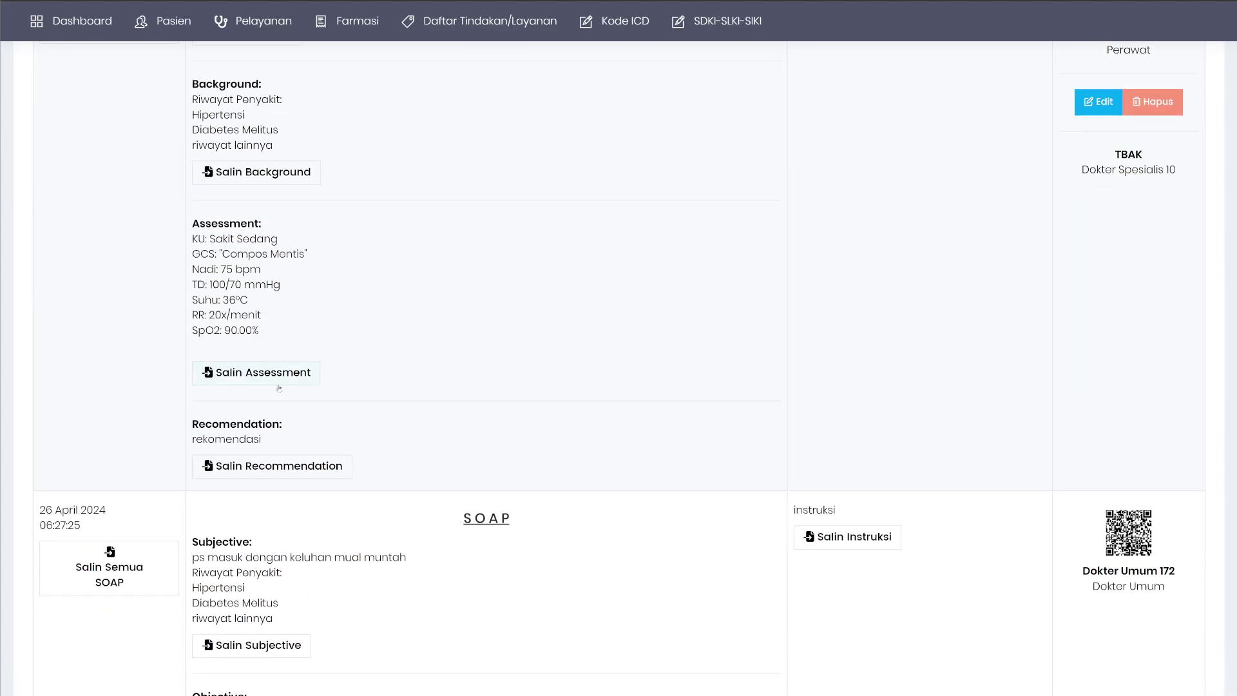
Copy the saved entry's Recommendation text into the CPPT form.
left_click(288, 475)
left_click(227, 248)
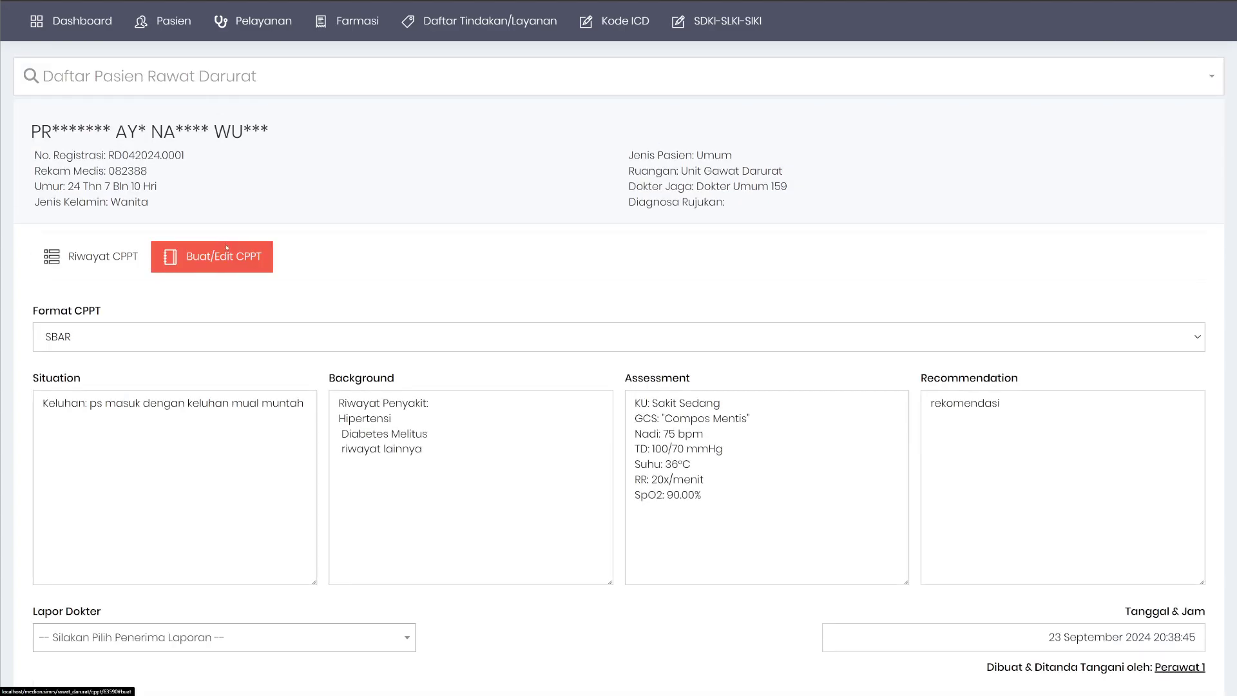
double_click(1030, 412)
left_click(678, 277)
Copy the Situation text again, confirm 'Ya, ganti!', and start editing it in the SBAR form.
left_click(97, 259)
scroll(344, 439, "down", 2)
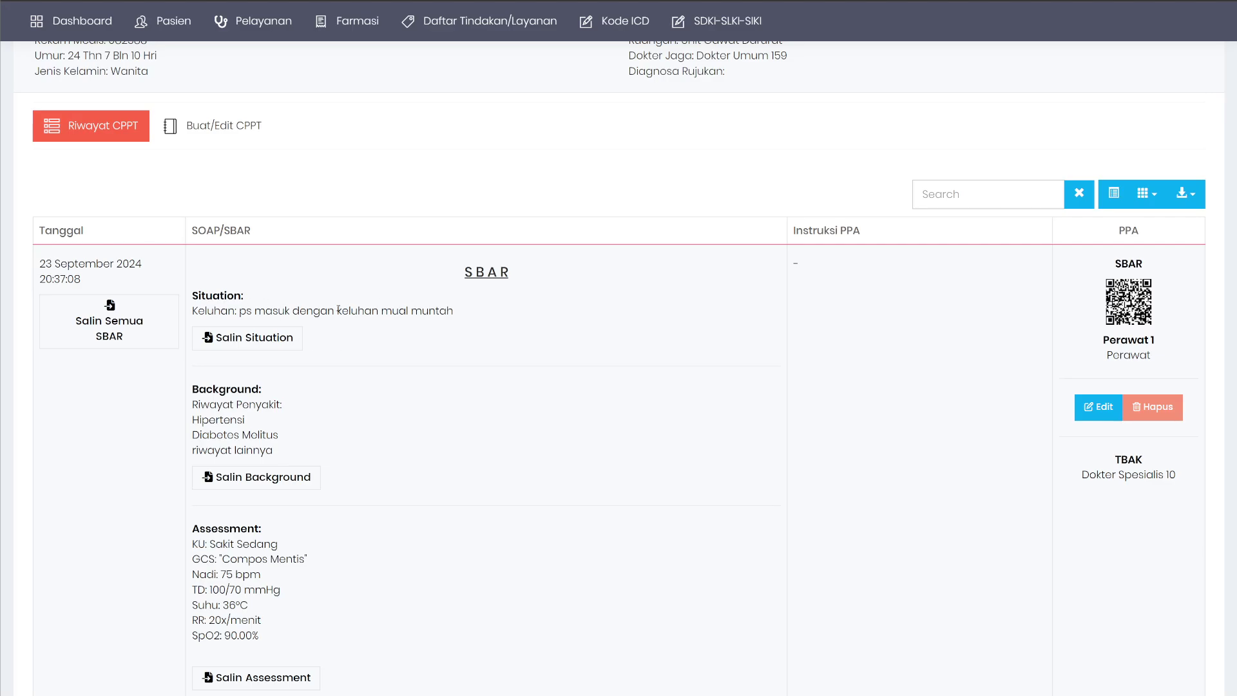
left_click(265, 346)
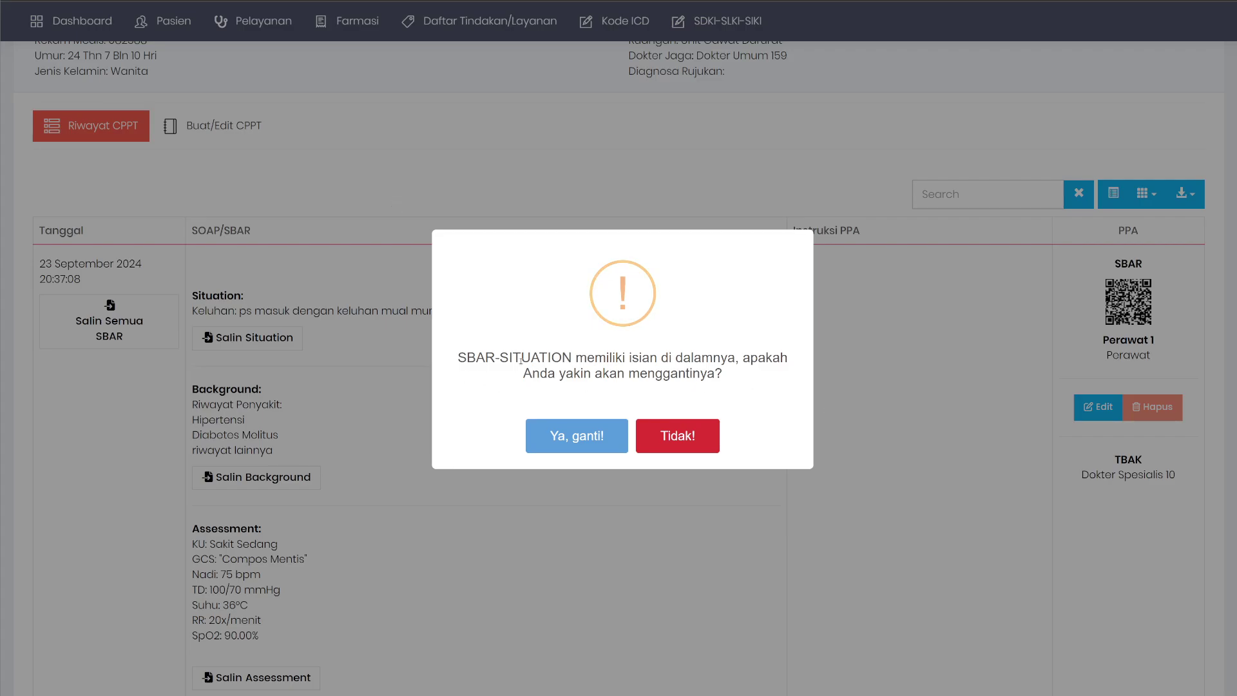
left_click_drag(500, 358, 572, 359)
left_click(595, 358)
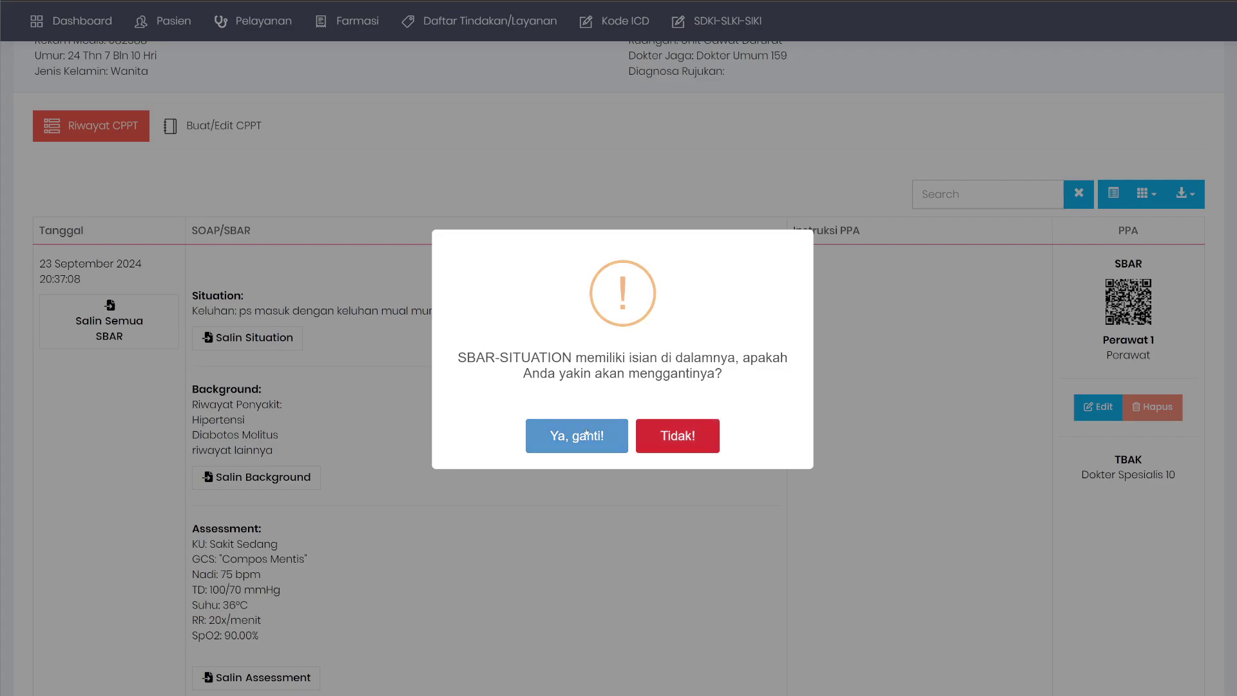
left_click(612, 439)
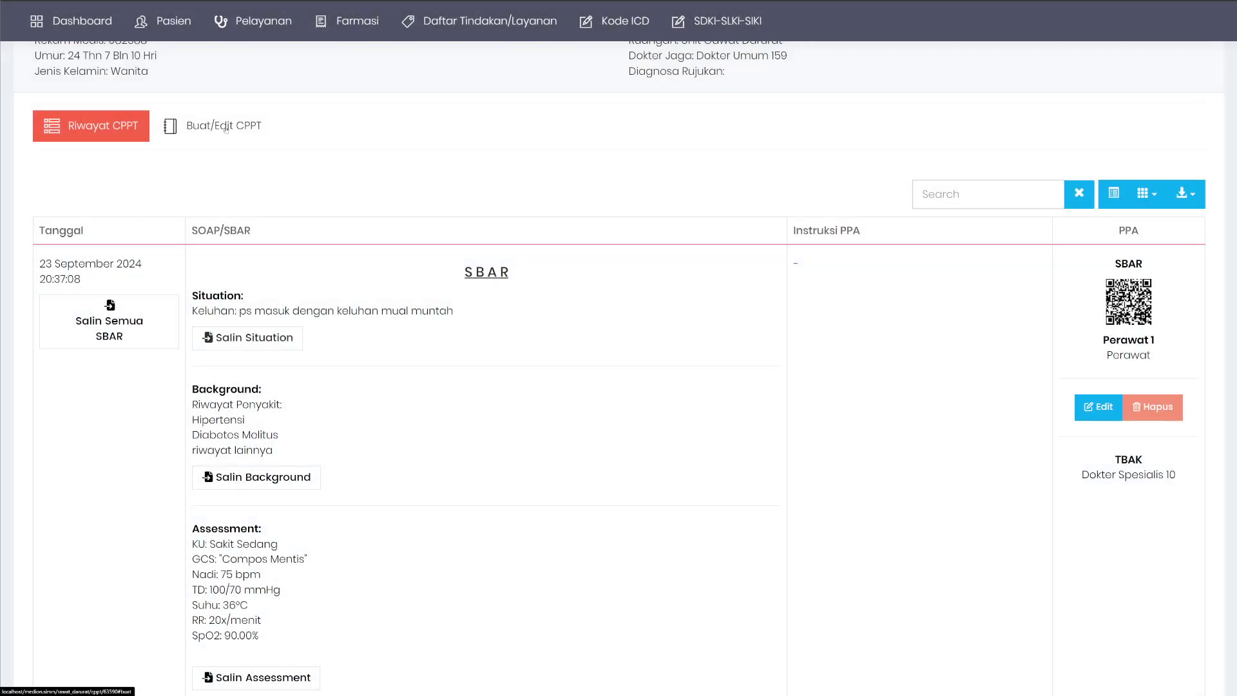
left_click(225, 128)
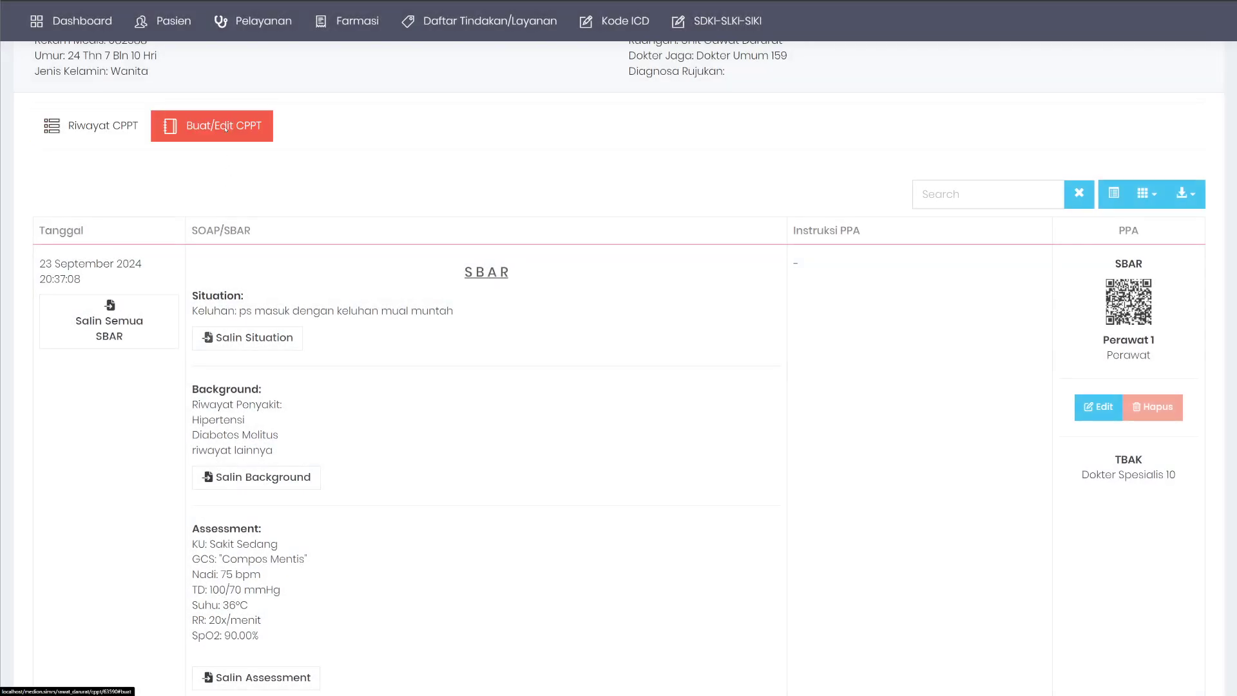
left_click(303, 271)
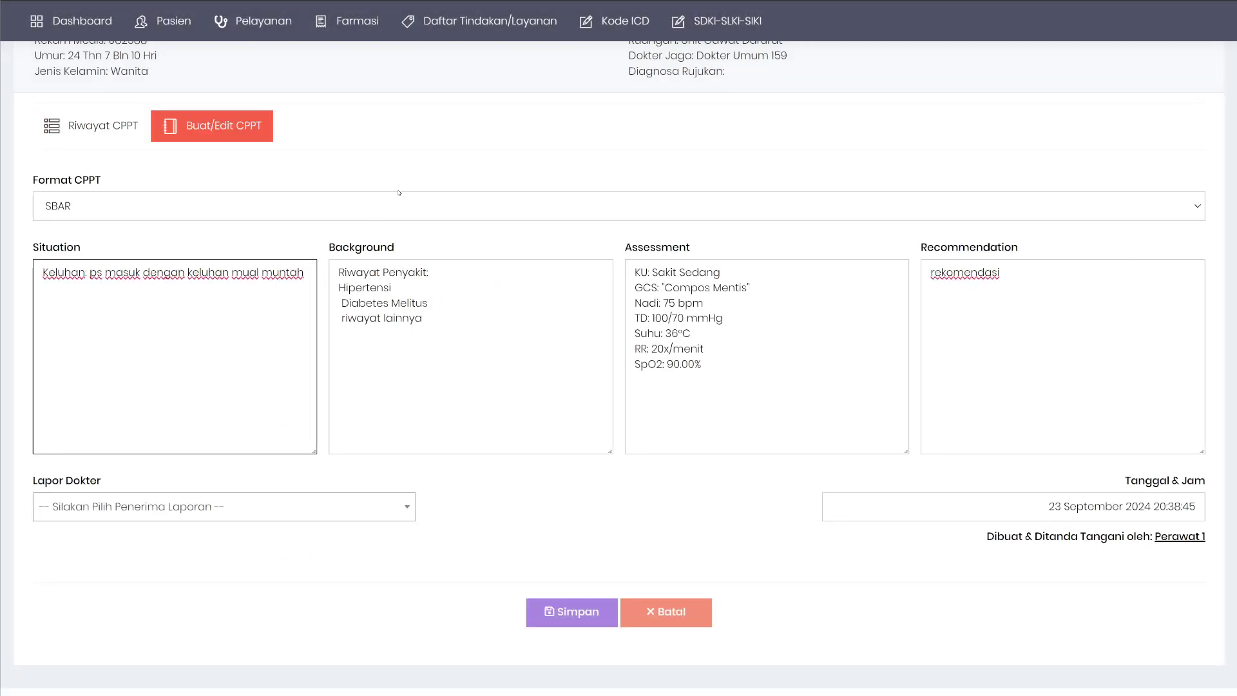
Add an 'edited' line to the Situation, then restore the saved Situation from history.
key("Return")
key("Up")
type("ed")
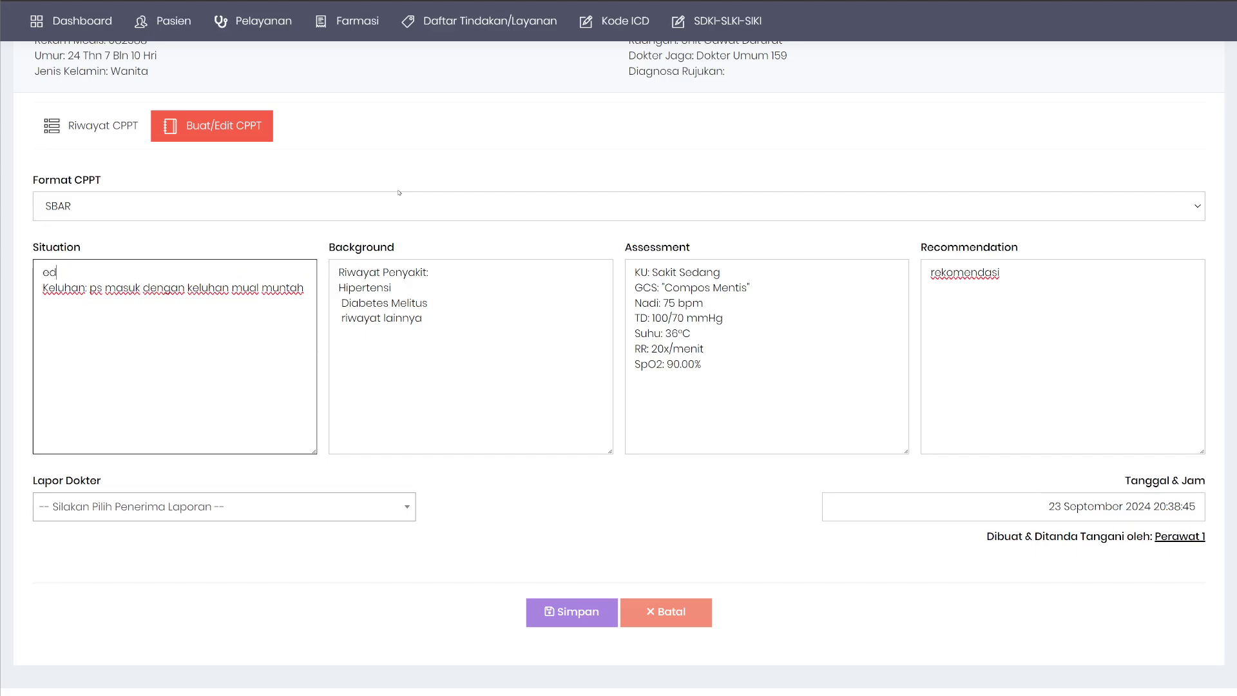
type("ited")
left_click(102, 129)
left_click(247, 337)
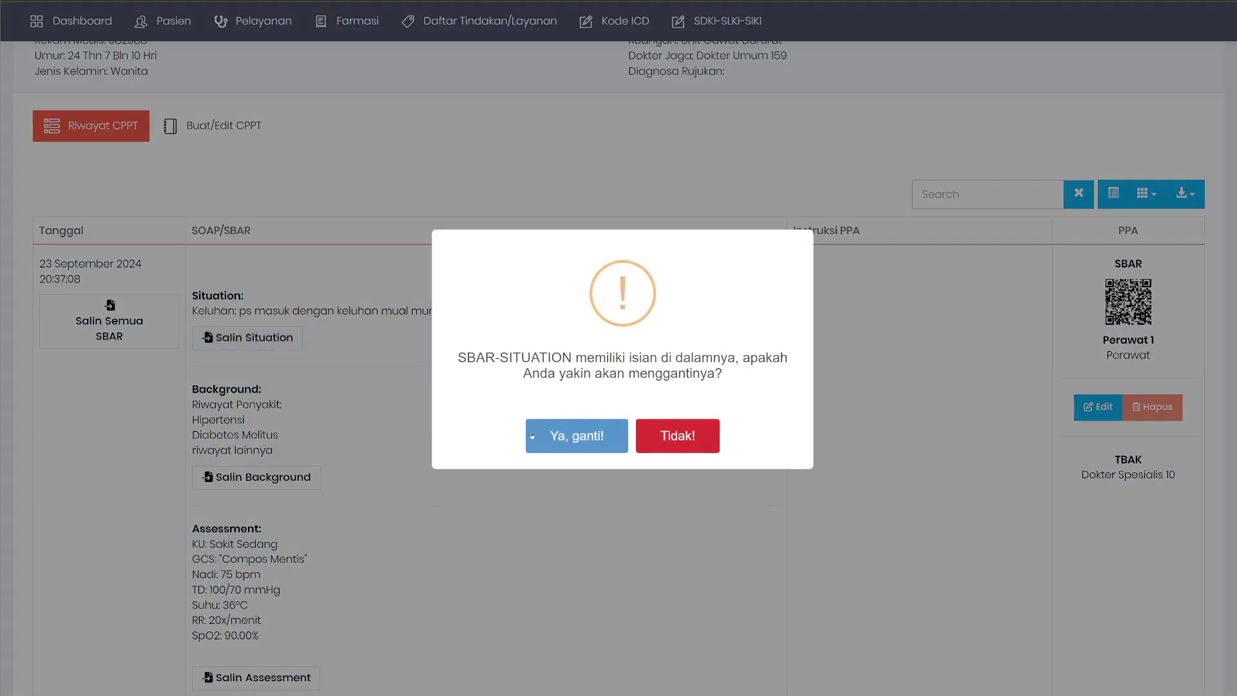
left_click(567, 431)
Append 'edited' to the Situation text, then overwrite it again with the saved Situation.
left_click(221, 124)
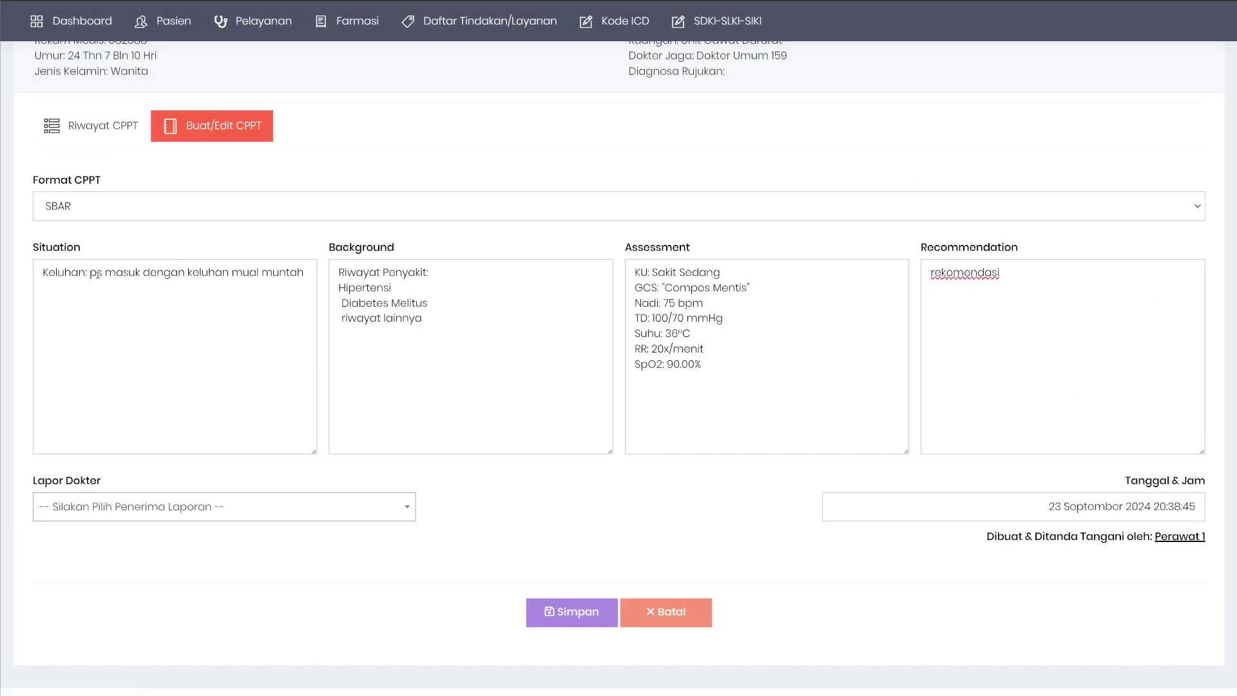
left_click_drag(98, 272, 230, 271)
left_click(311, 265)
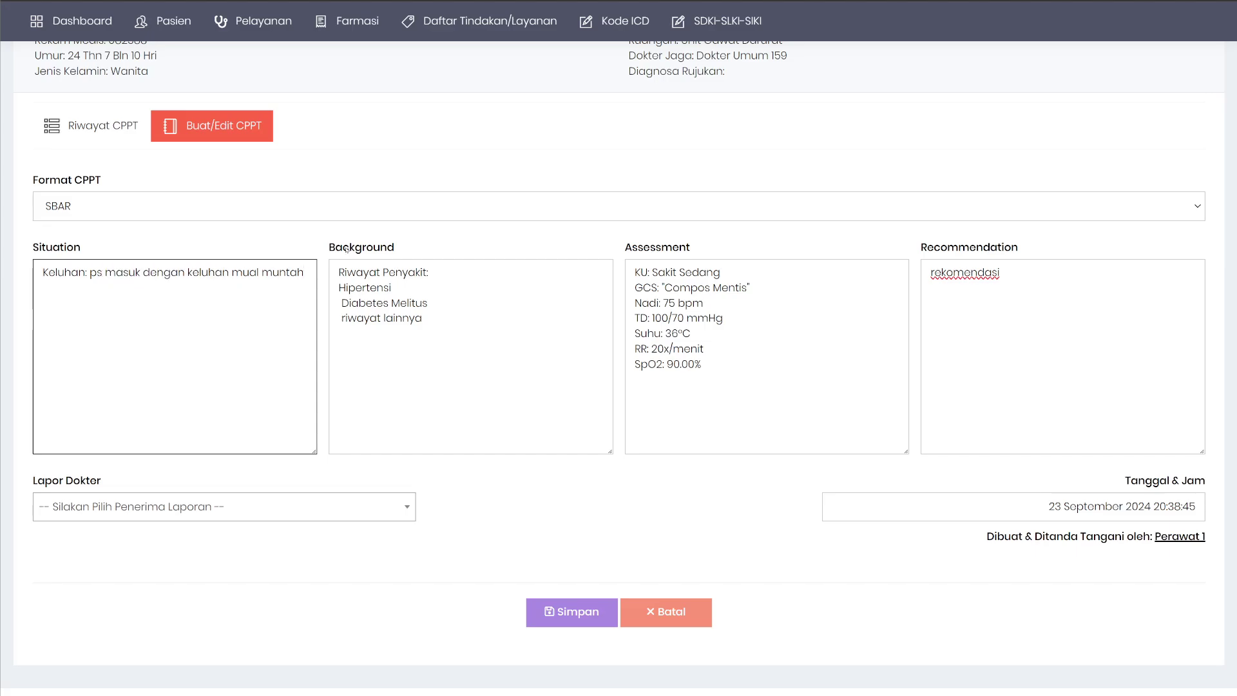
type("edote")
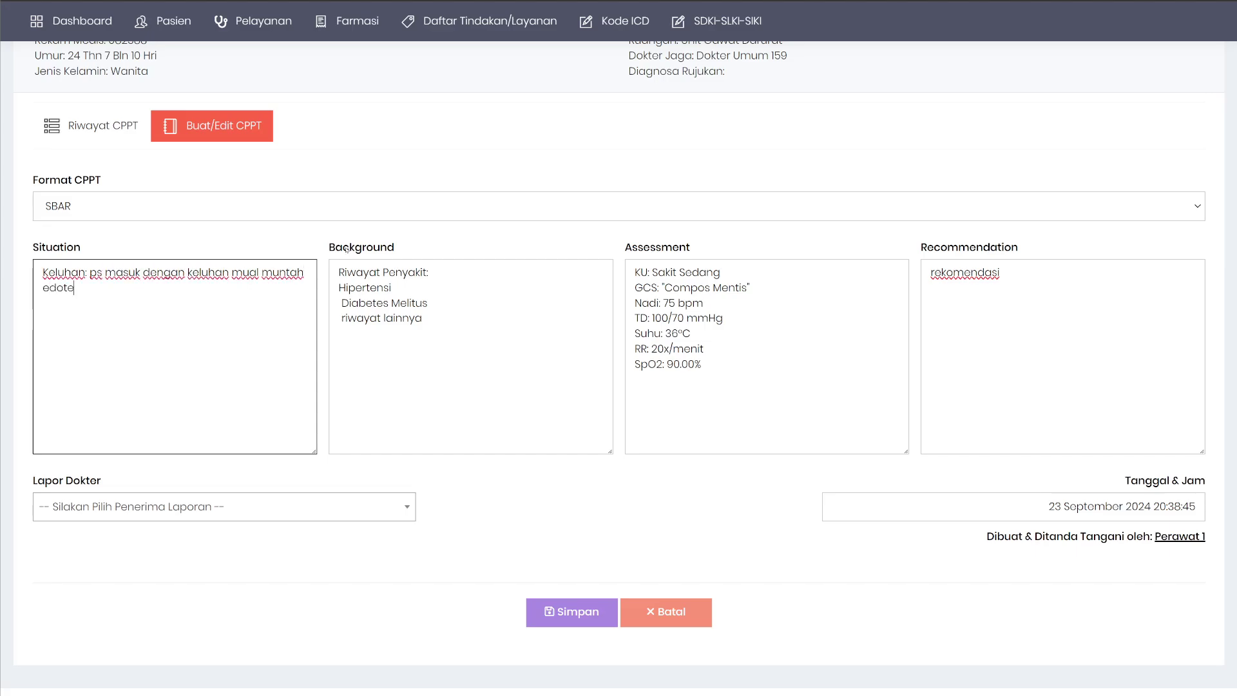
type("d")
key("Left")
key("Left")
key("Left")
key("BackSpace")
type("i")
left_click(135, 125)
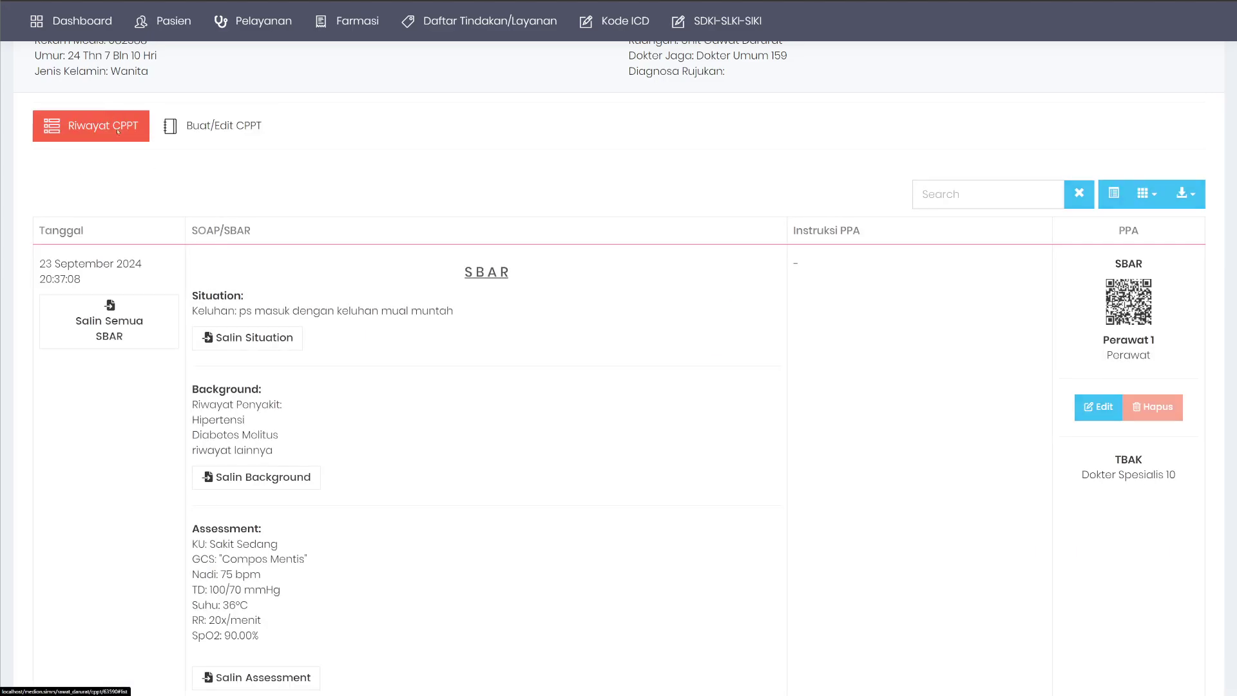
left_click(227, 342)
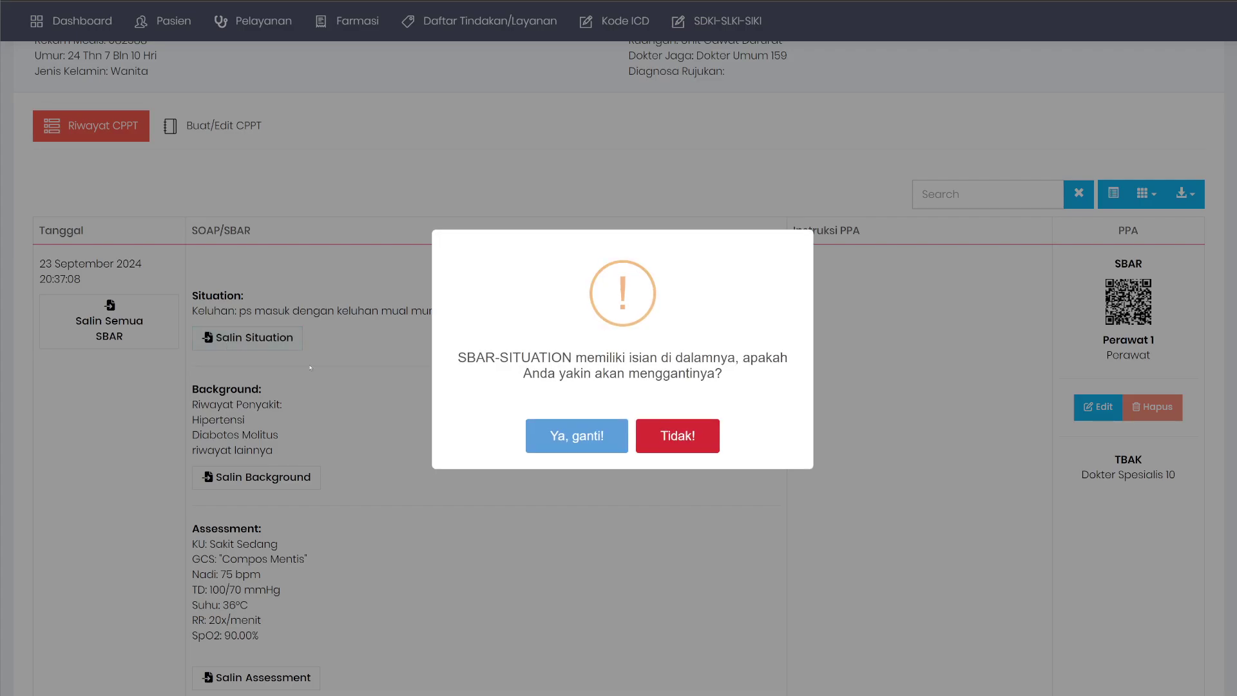
left_click(577, 436)
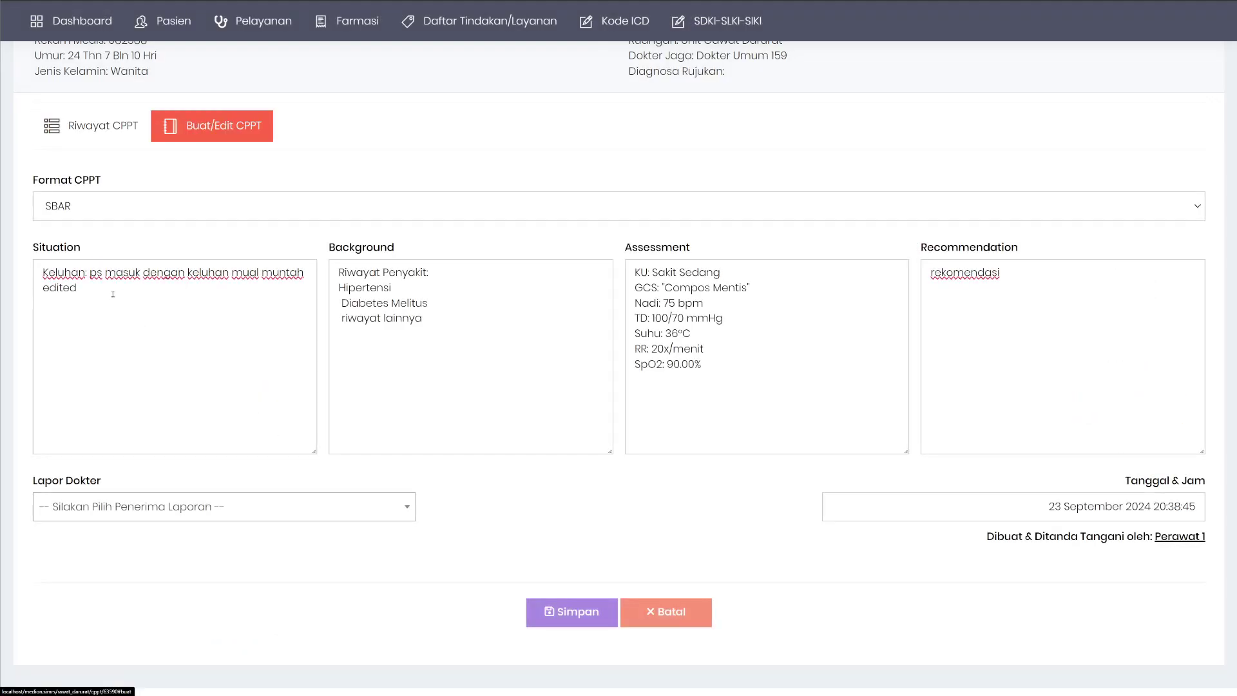
Copy the whole saved SBAR entry into the form, confirming the overwrite of all fields.
left_click(100, 283)
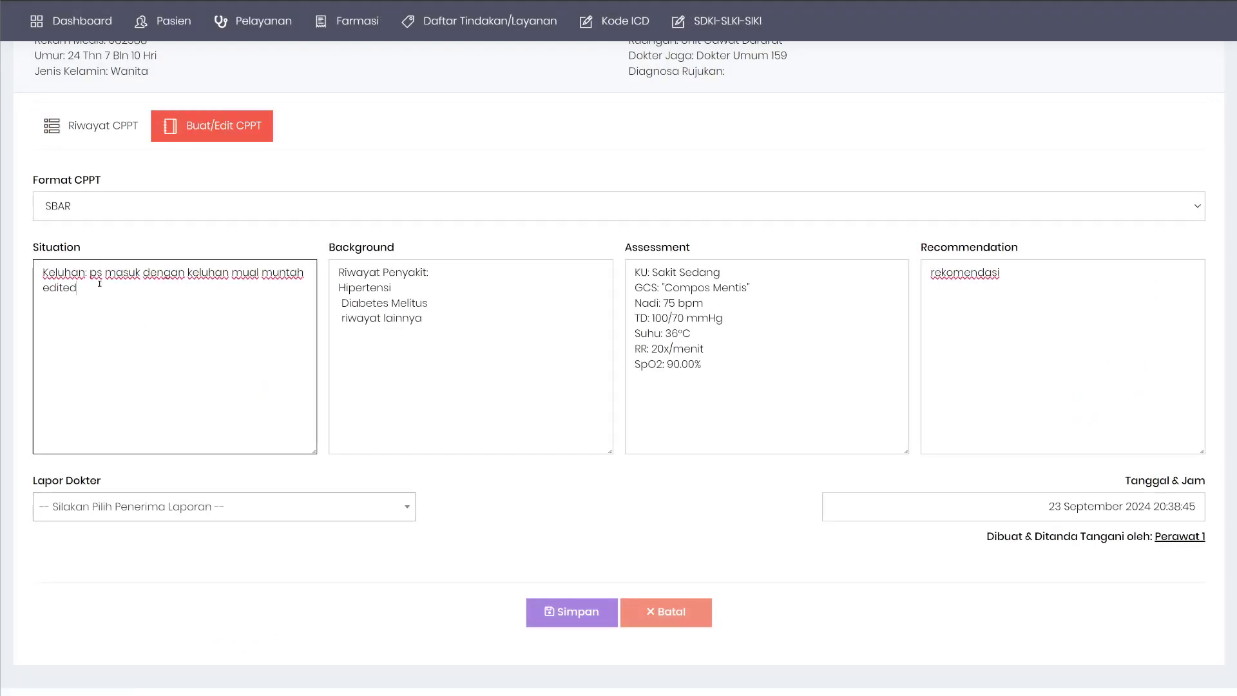
left_click(119, 132)
left_click(109, 321)
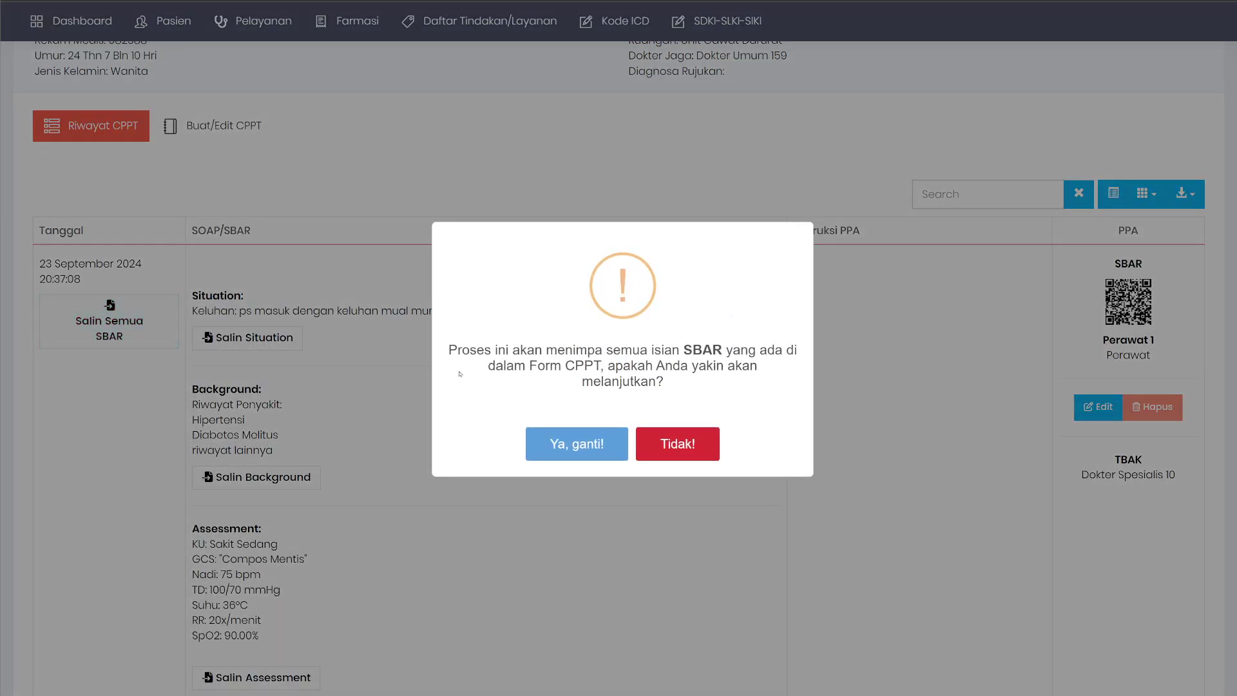
left_click(579, 450)
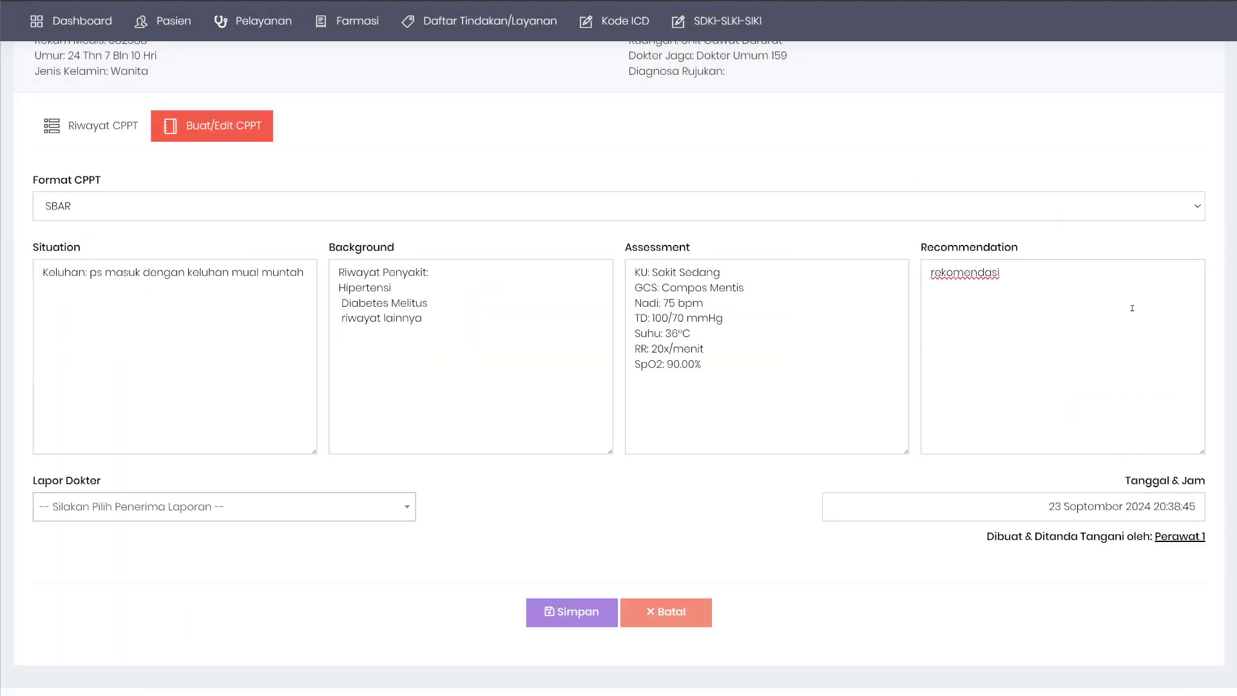
Look over the Riwayat CPPT history list once more.
left_click(122, 115)
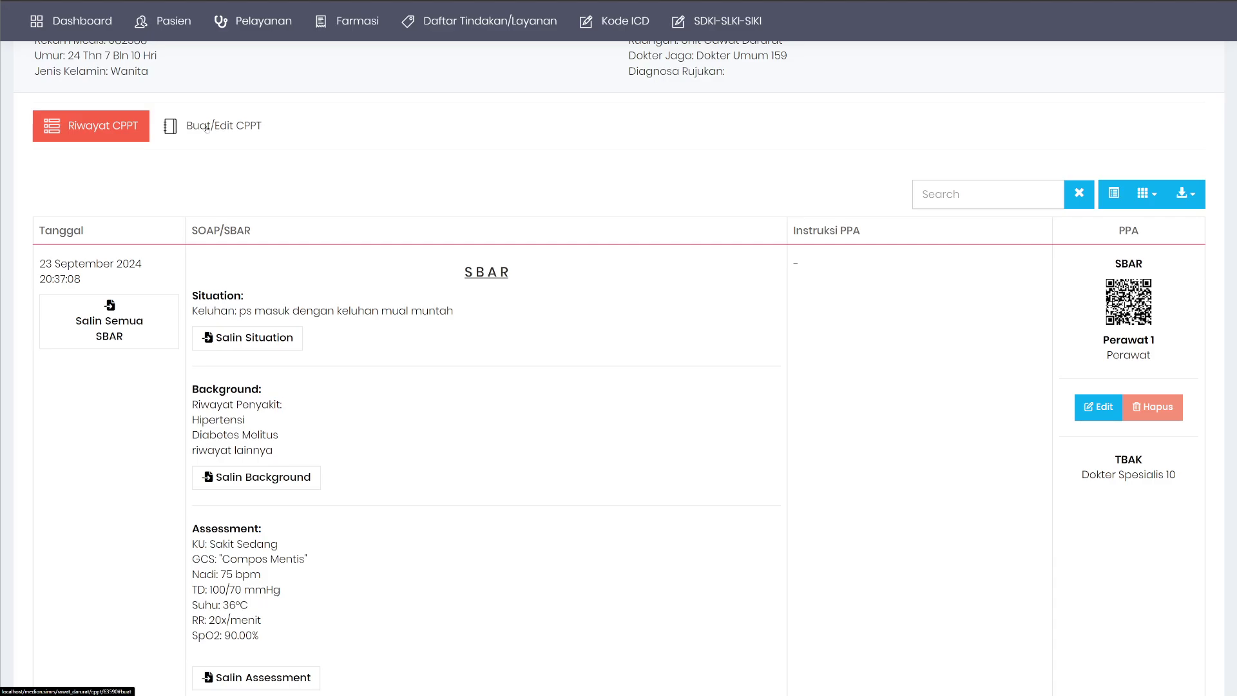
scroll(599, 315, "down", 2)
scroll(599, 315, "up", 2)
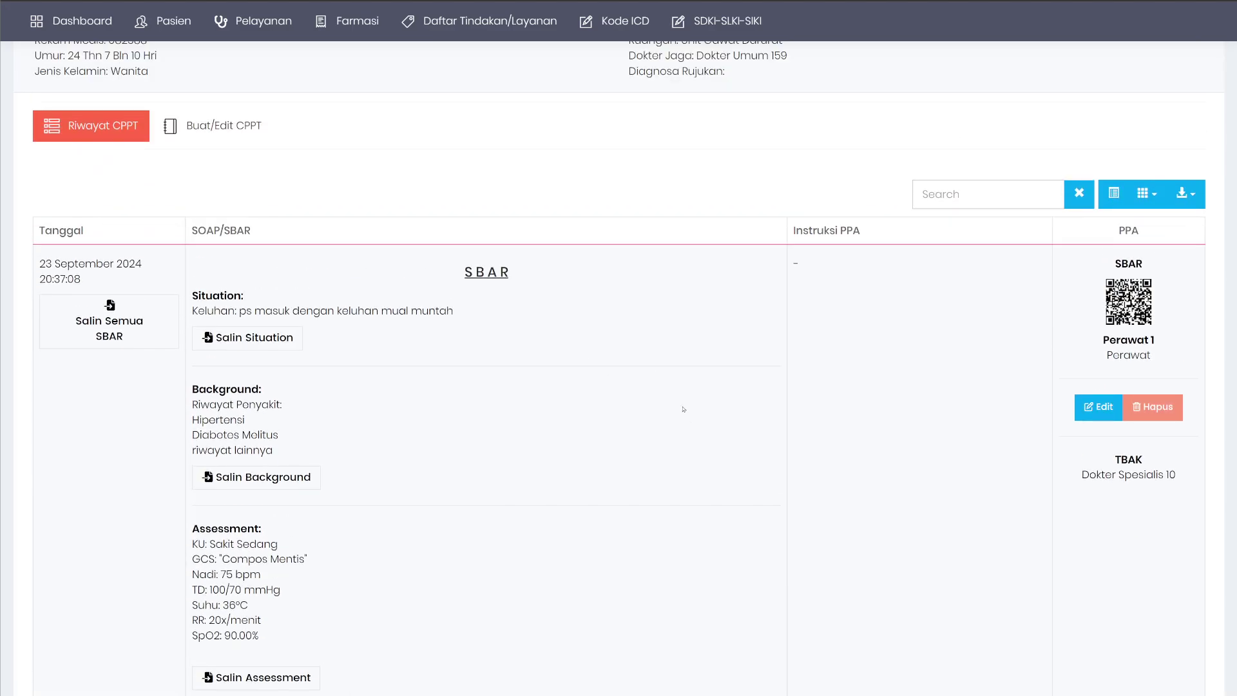
scroll(684, 409, "up", 4)
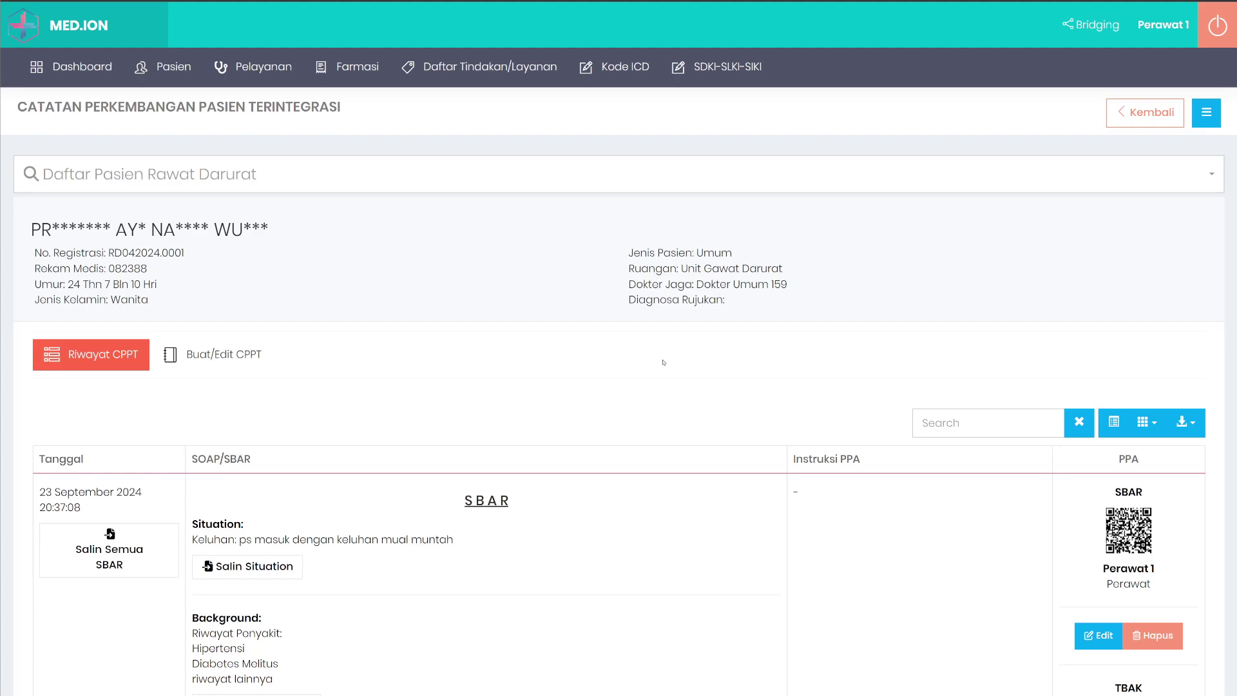
Open the emergency patient's Detail page from Rawat Darurat and show its CPPT tab.
mouse_move(255, 67)
mouse_move(271, 103)
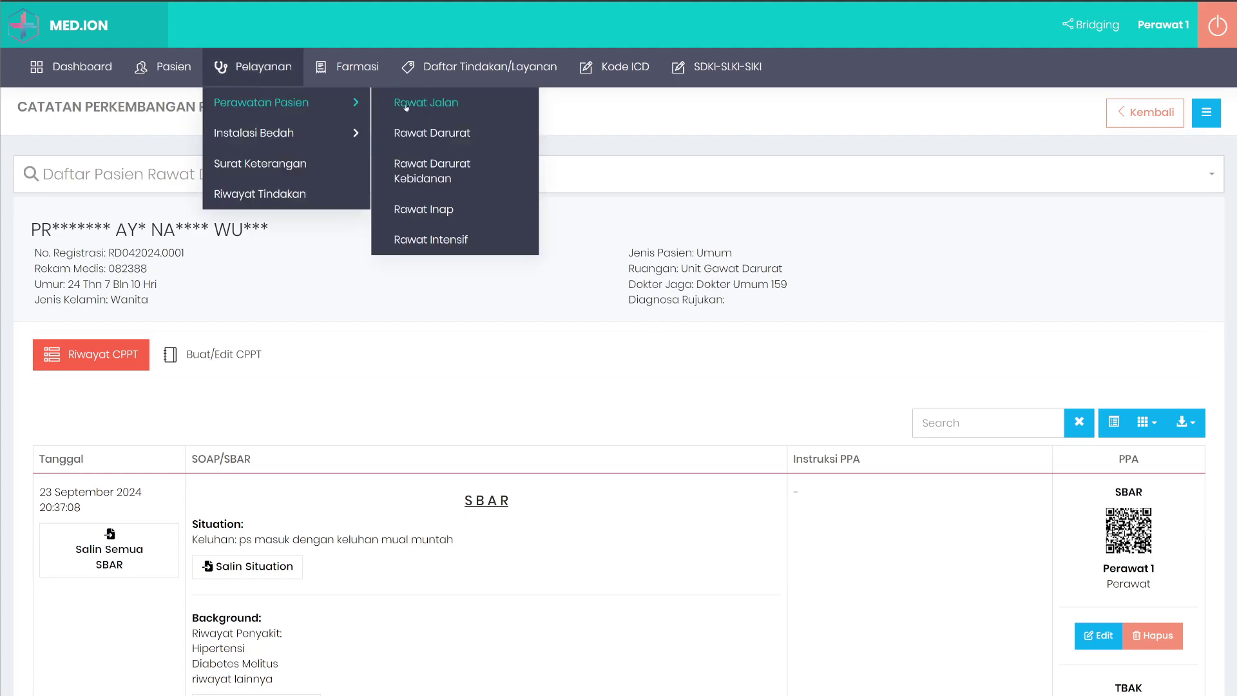
left_click(423, 132)
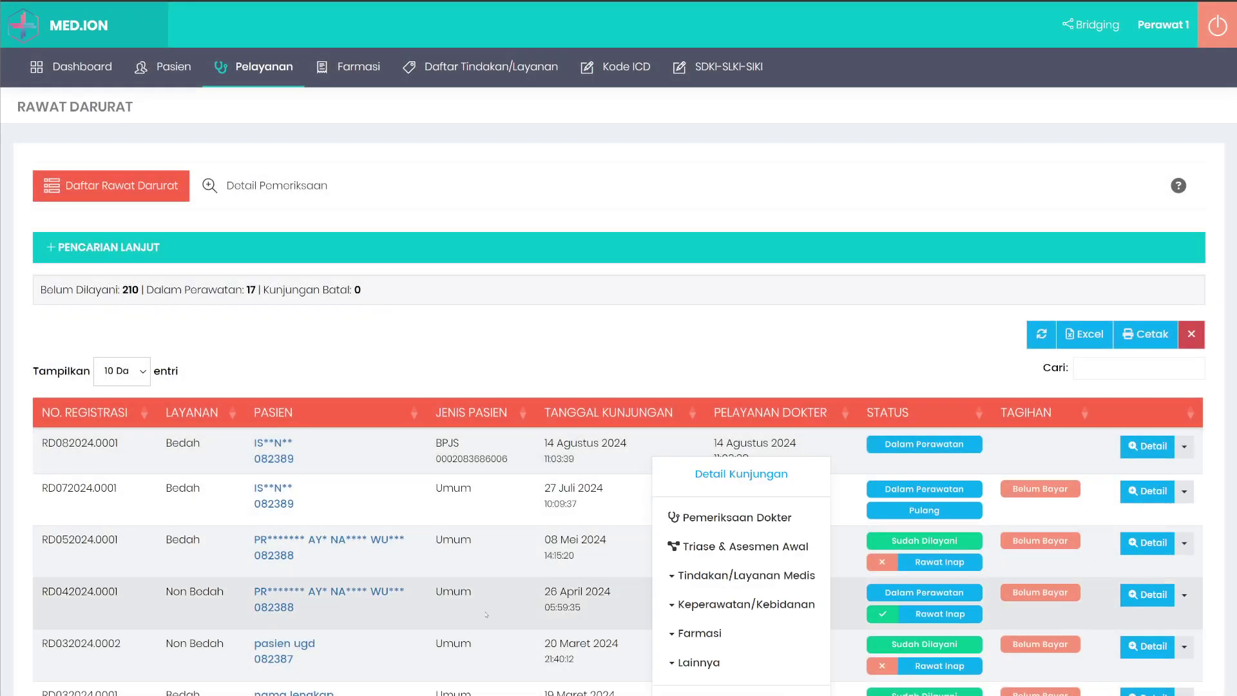
scroll(548, 501, "down", 2)
left_click(574, 503)
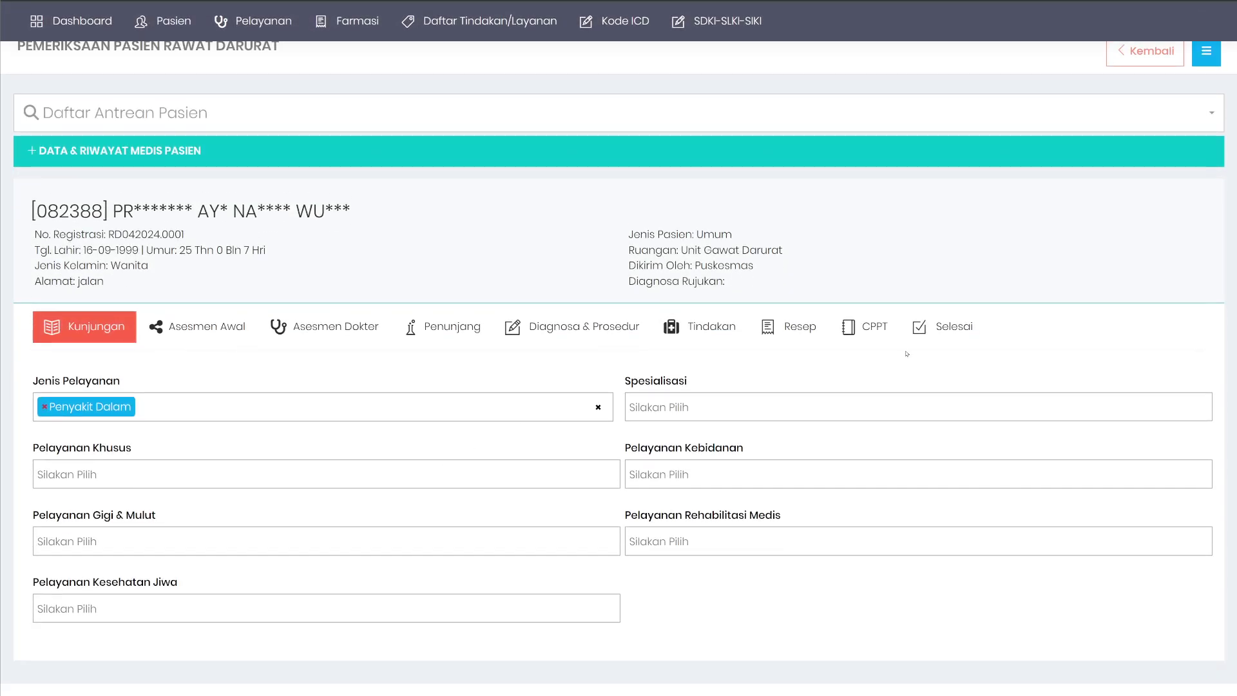
left_click(890, 321)
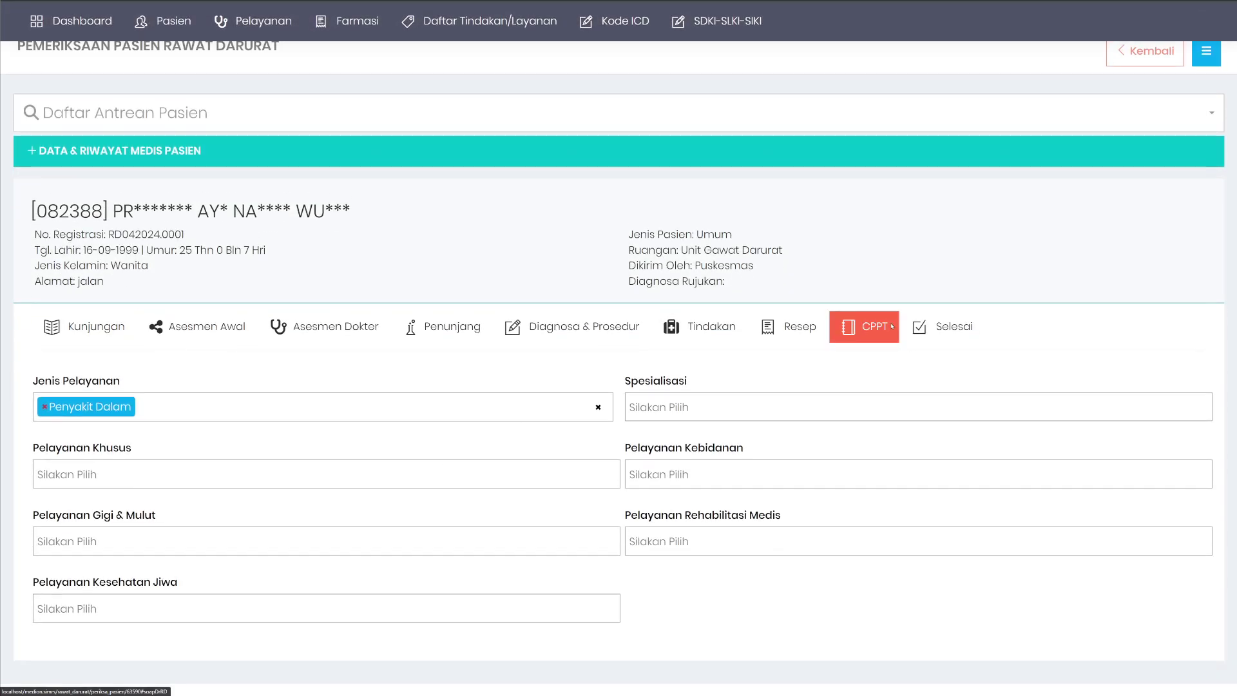
scroll(883, 322, "down", 3)
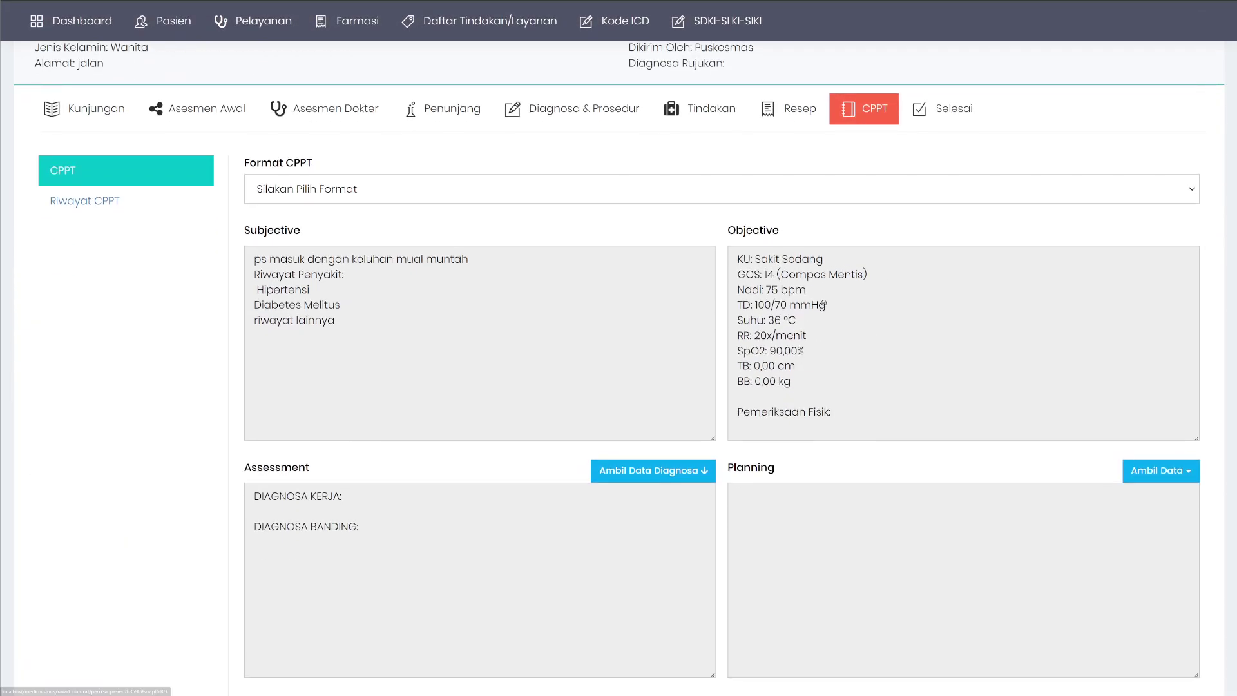
scroll(838, 335, "down", 3)
scroll(741, 361, "up", 2)
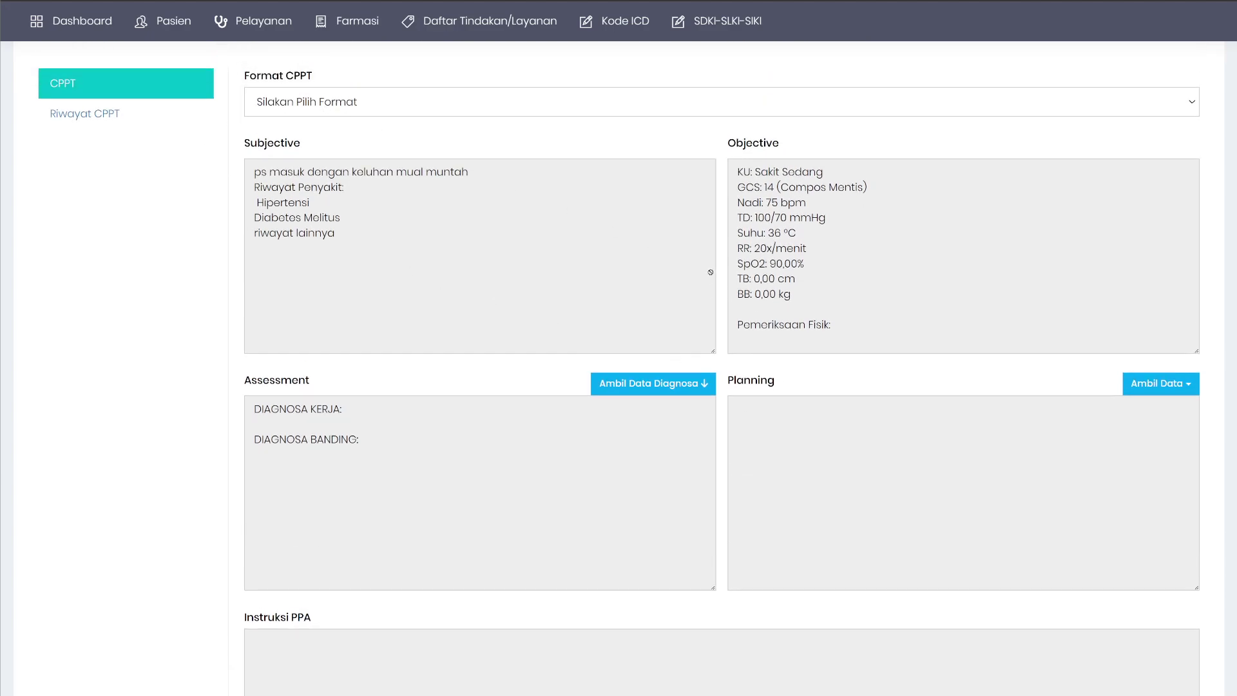
scroll(770, 306, "up", 1)
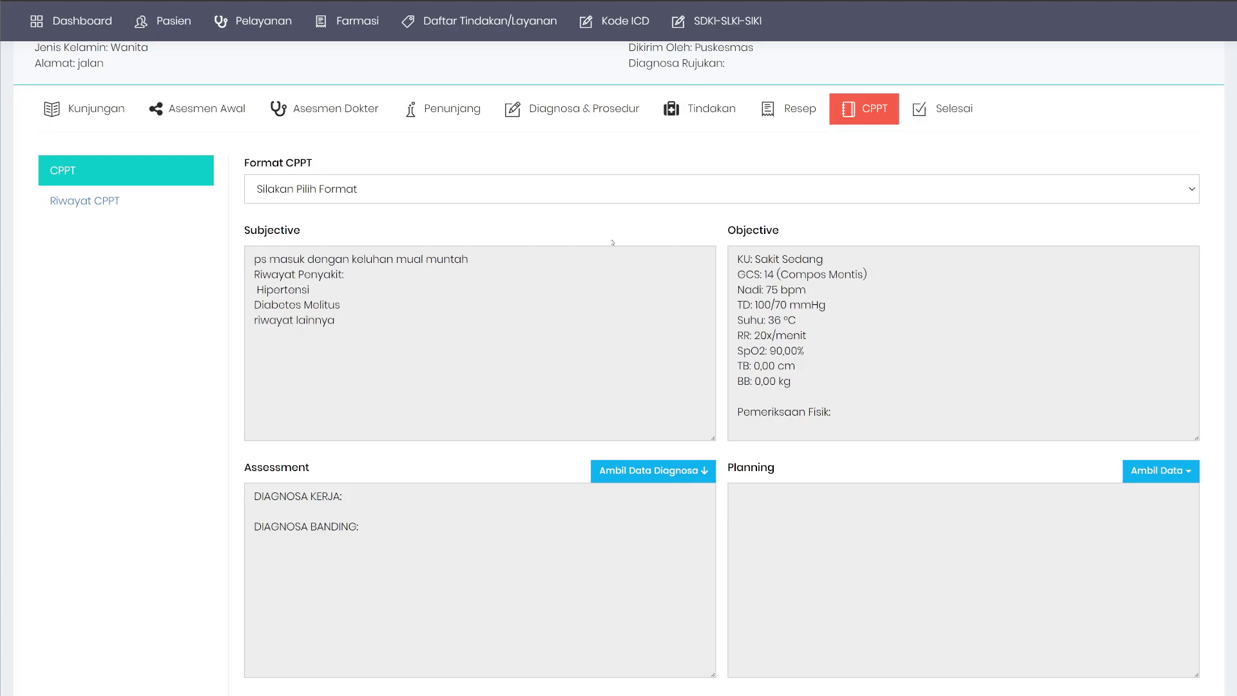
left_click(459, 191)
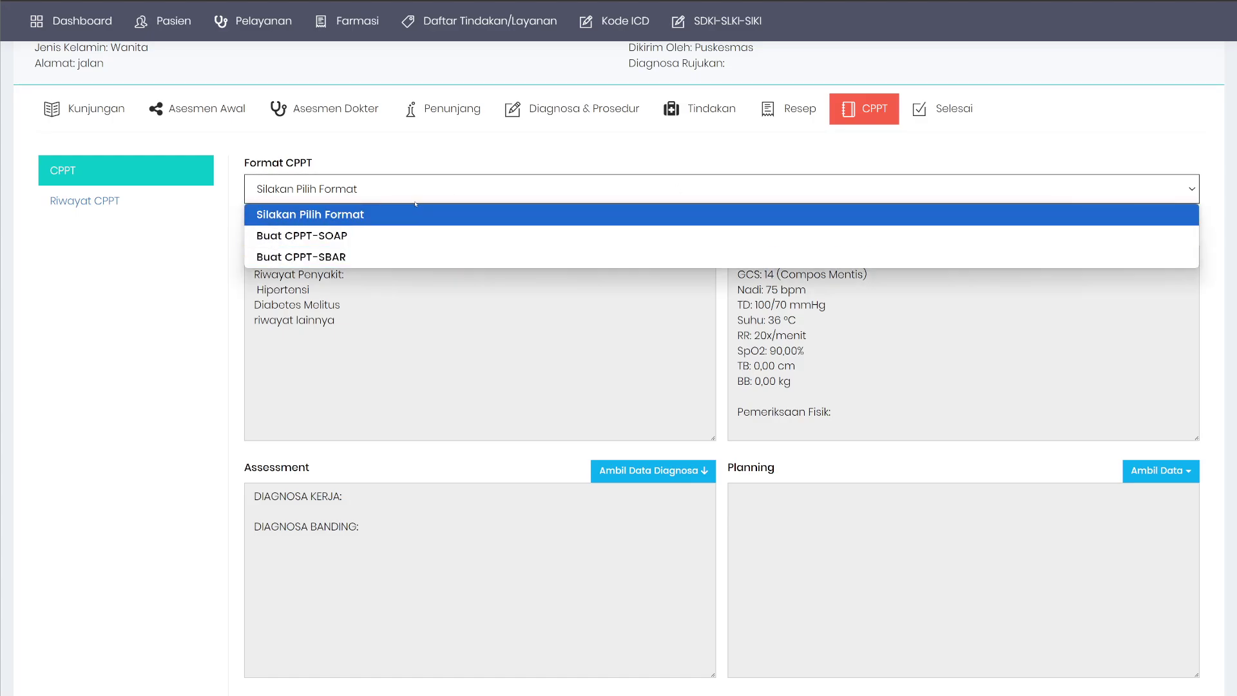
left_click(343, 236)
left_click(359, 194)
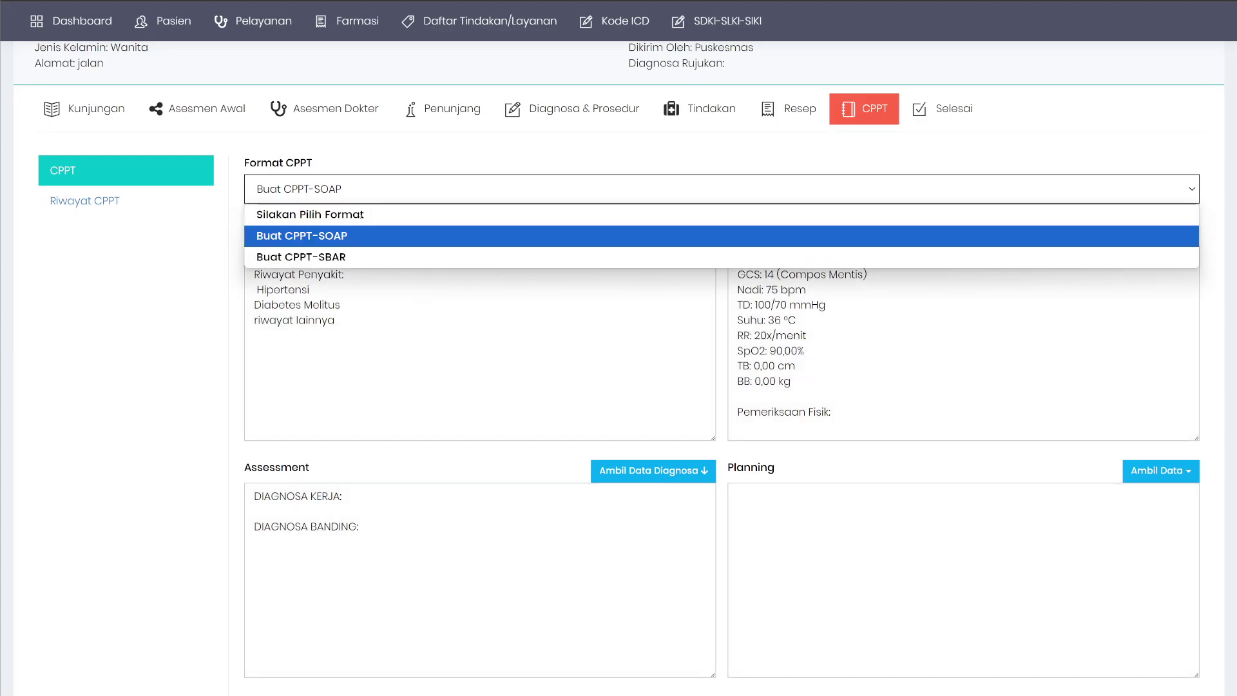
left_click(344, 251)
left_click(395, 180)
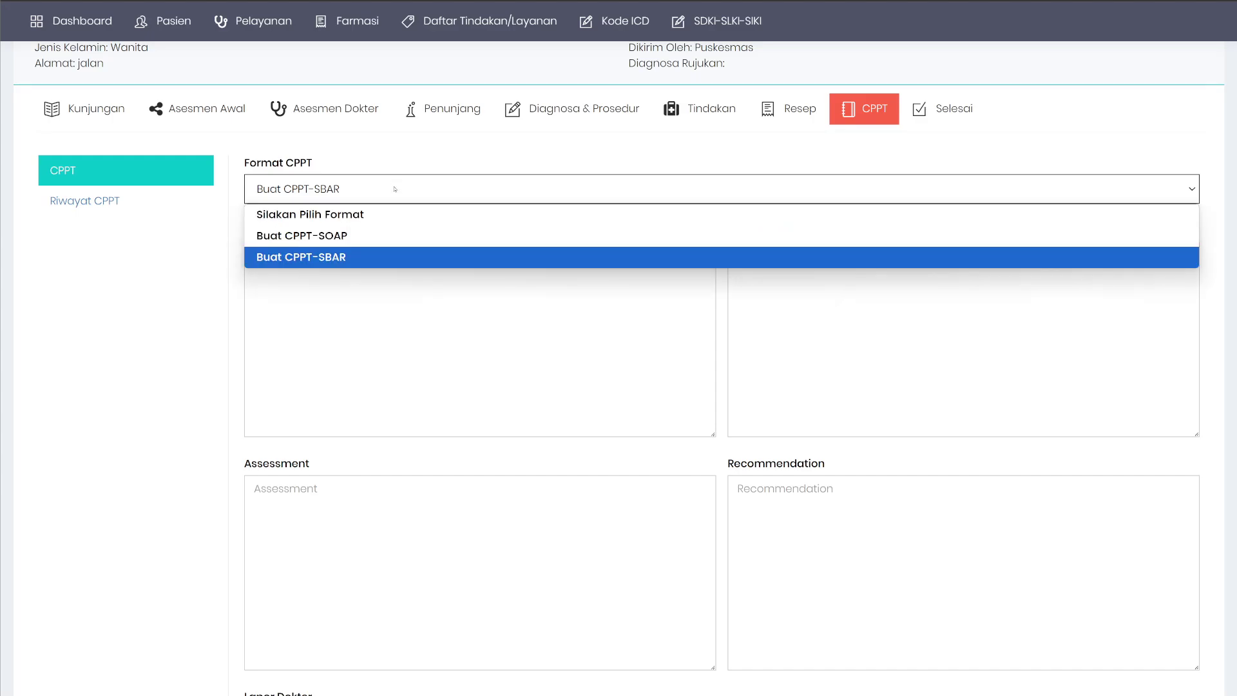
left_click(332, 219)
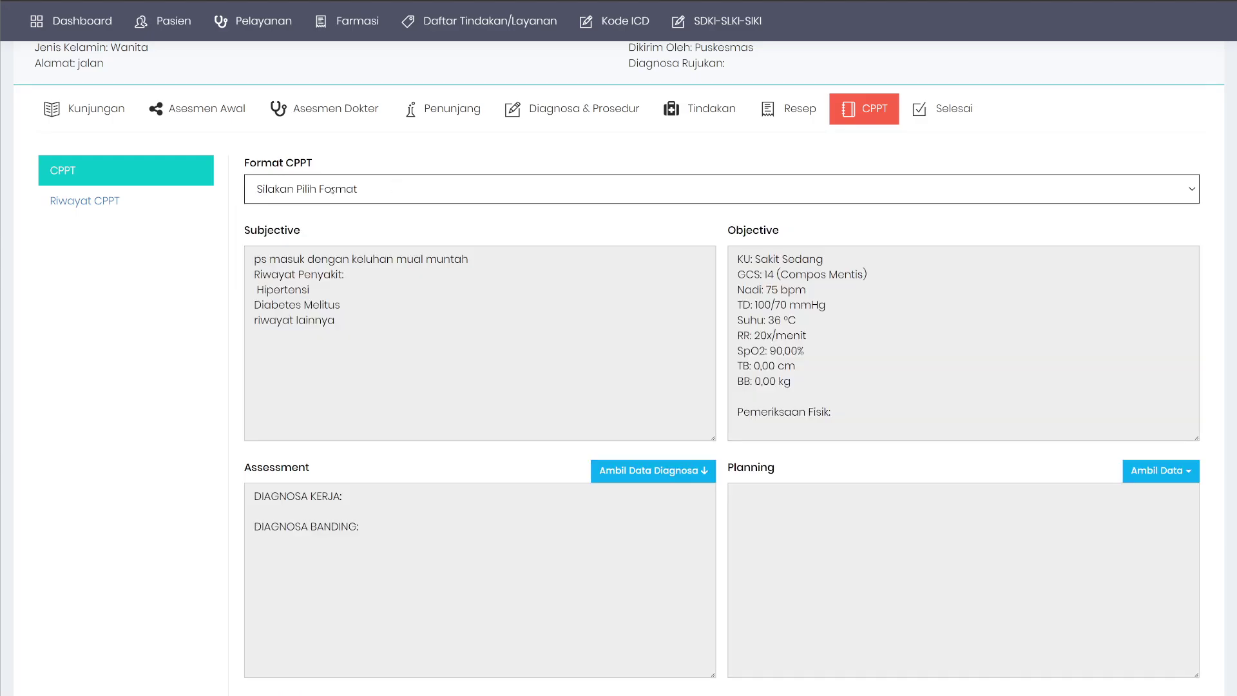
left_click(332, 188)
left_click(309, 210)
left_click(85, 201)
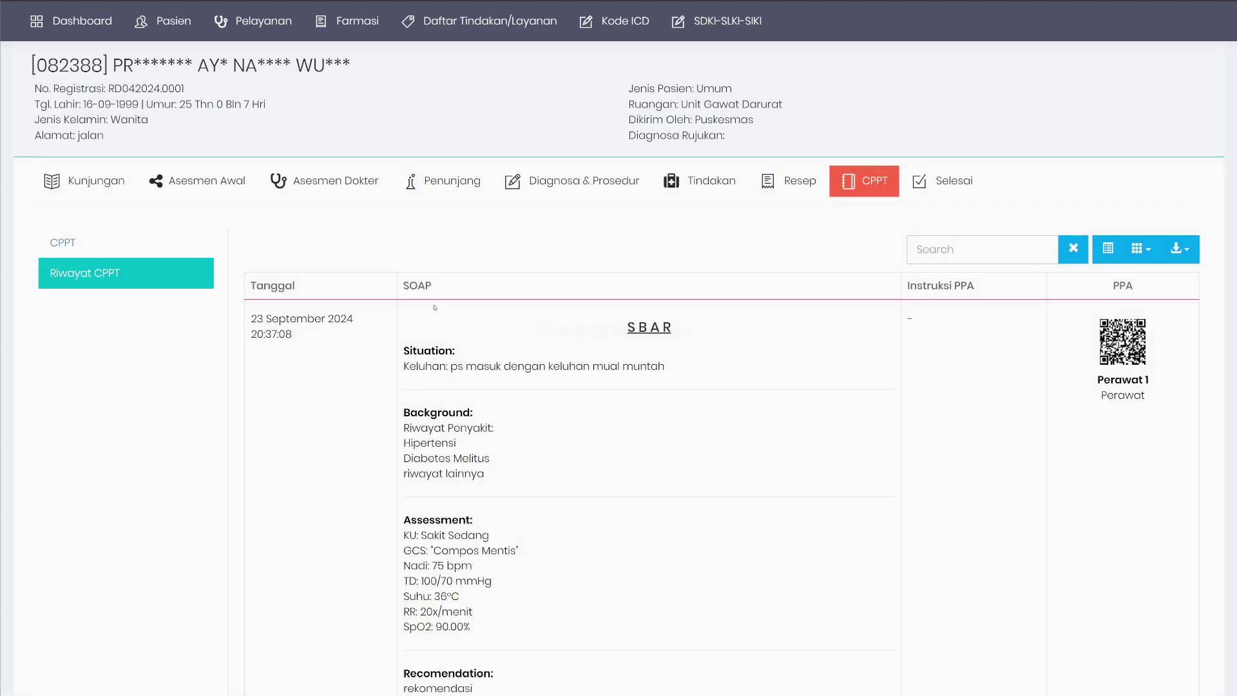
double_click(634, 327)
scroll(634, 327, "down", 4)
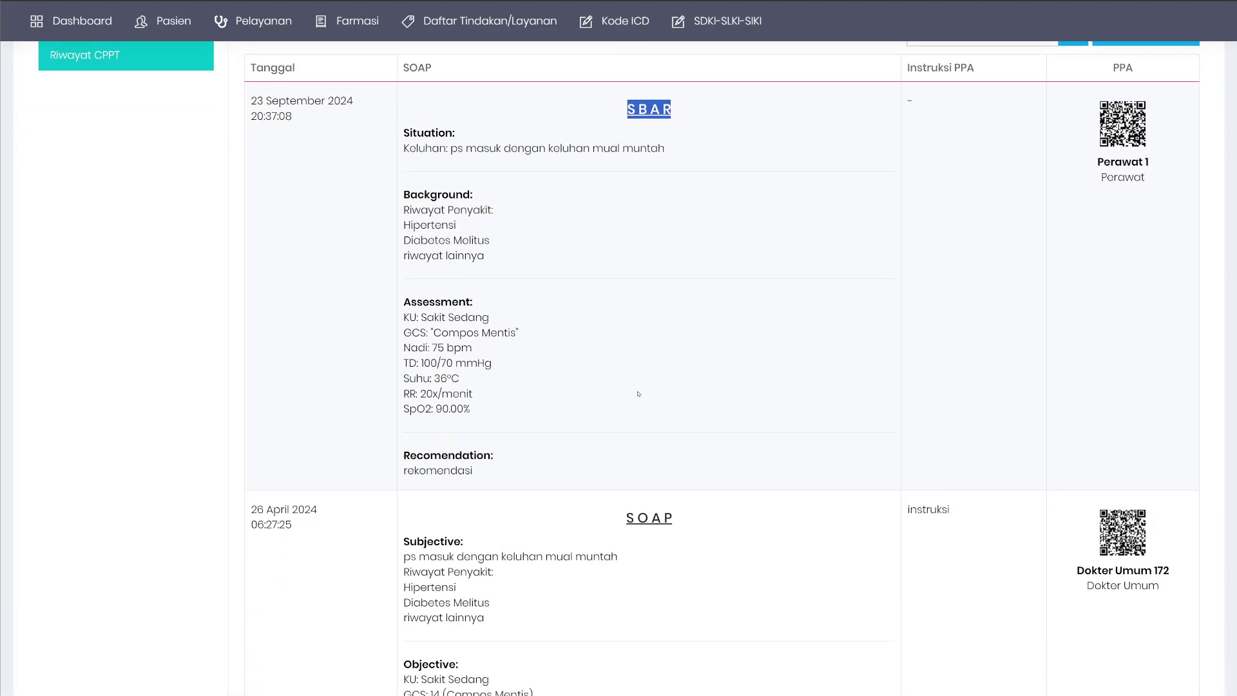
scroll(638, 387, "up", 4)
left_click(104, 243)
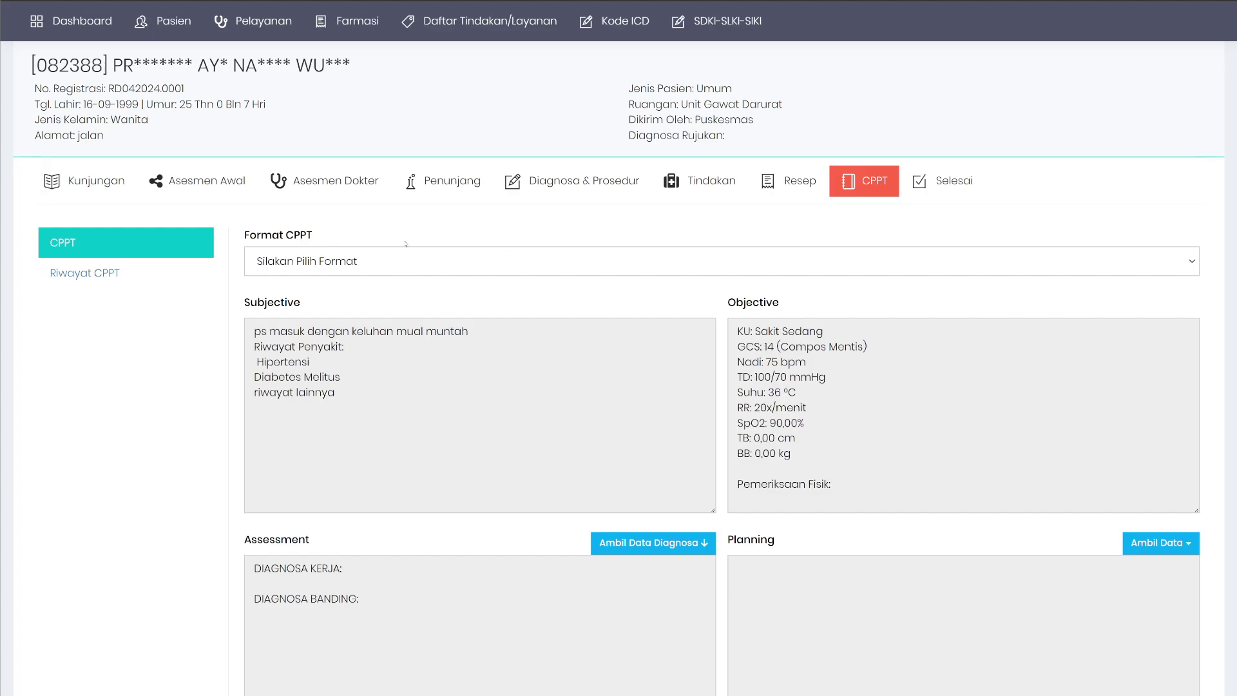
left_click(434, 266)
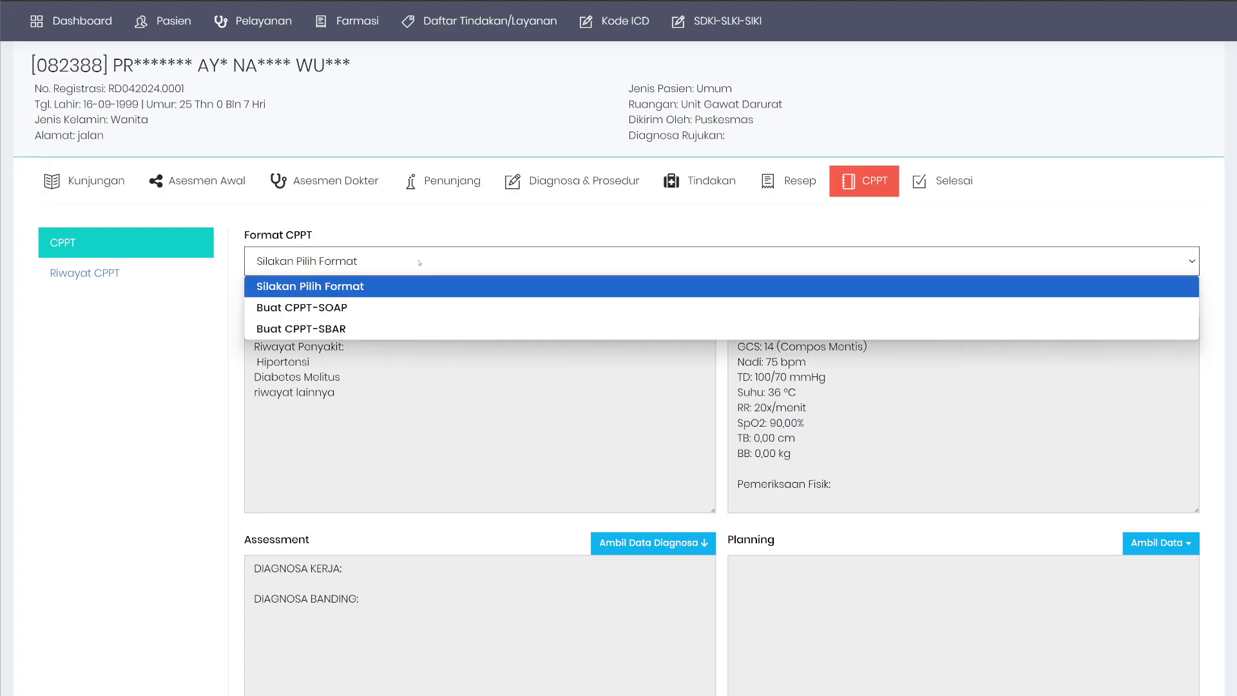
scroll(1038, 174, "up", 3)
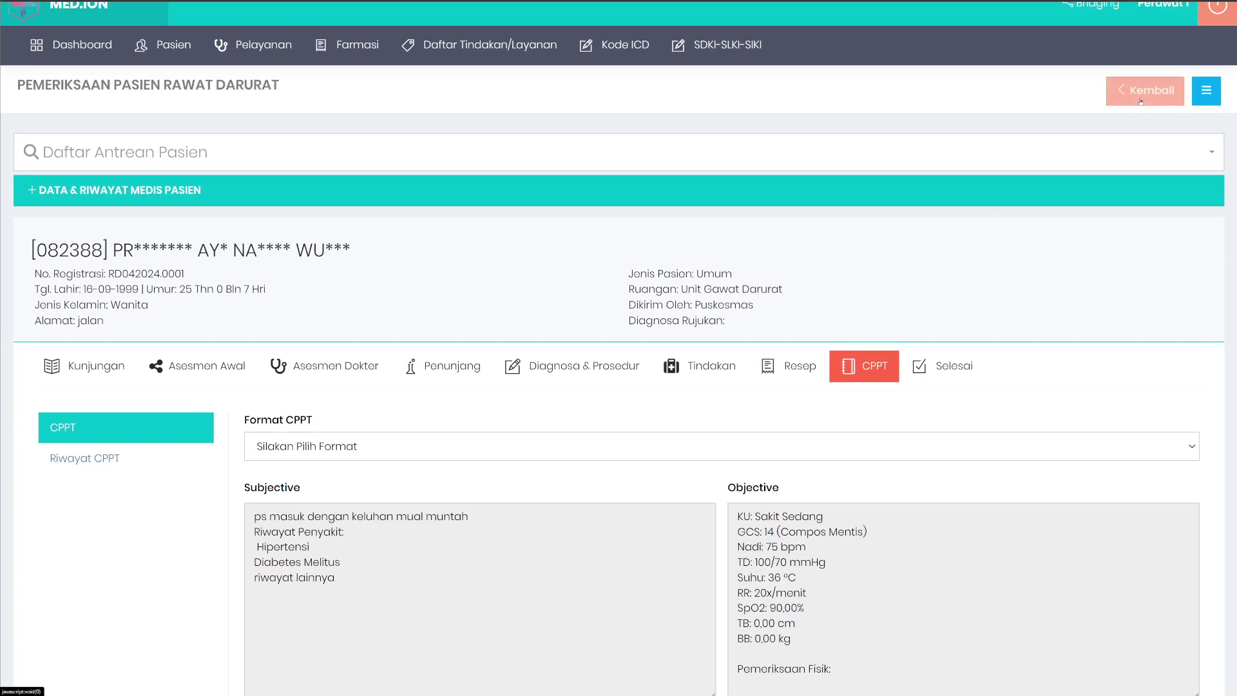
Leave the examination page and open the inpatient patient list.
left_click(1145, 90)
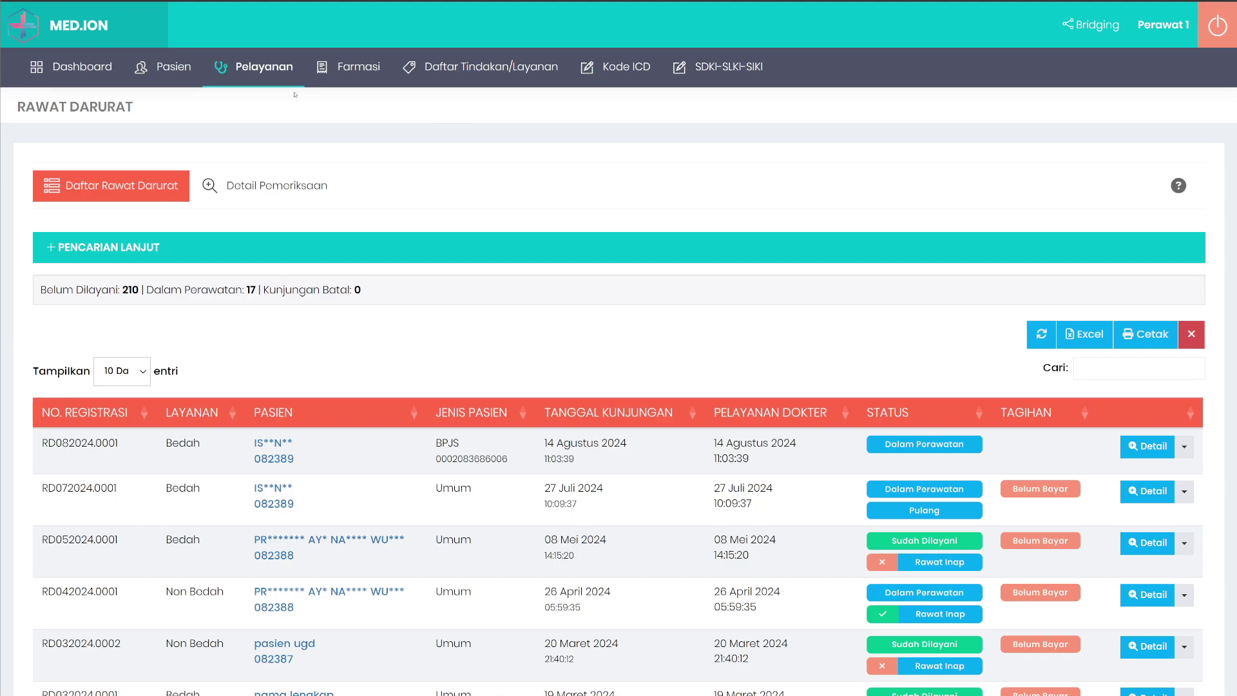
left_click(264, 66)
mouse_move(290, 102)
left_click(443, 207)
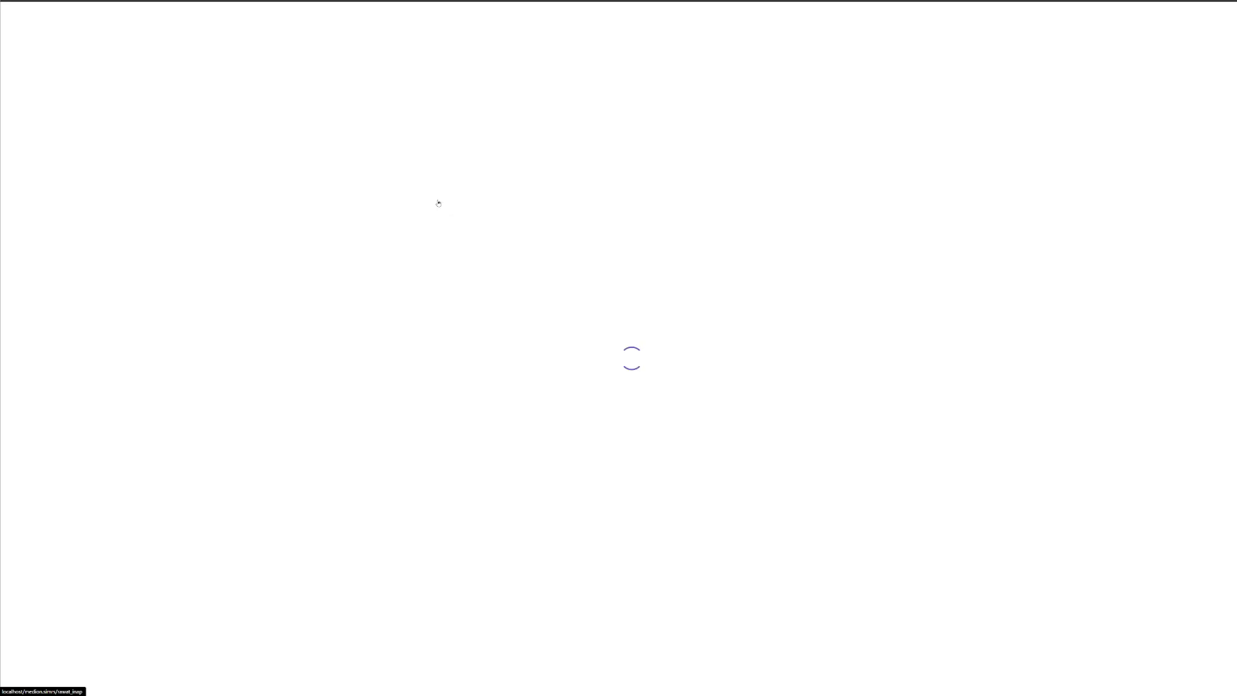
scroll(436, 201, "down", 3)
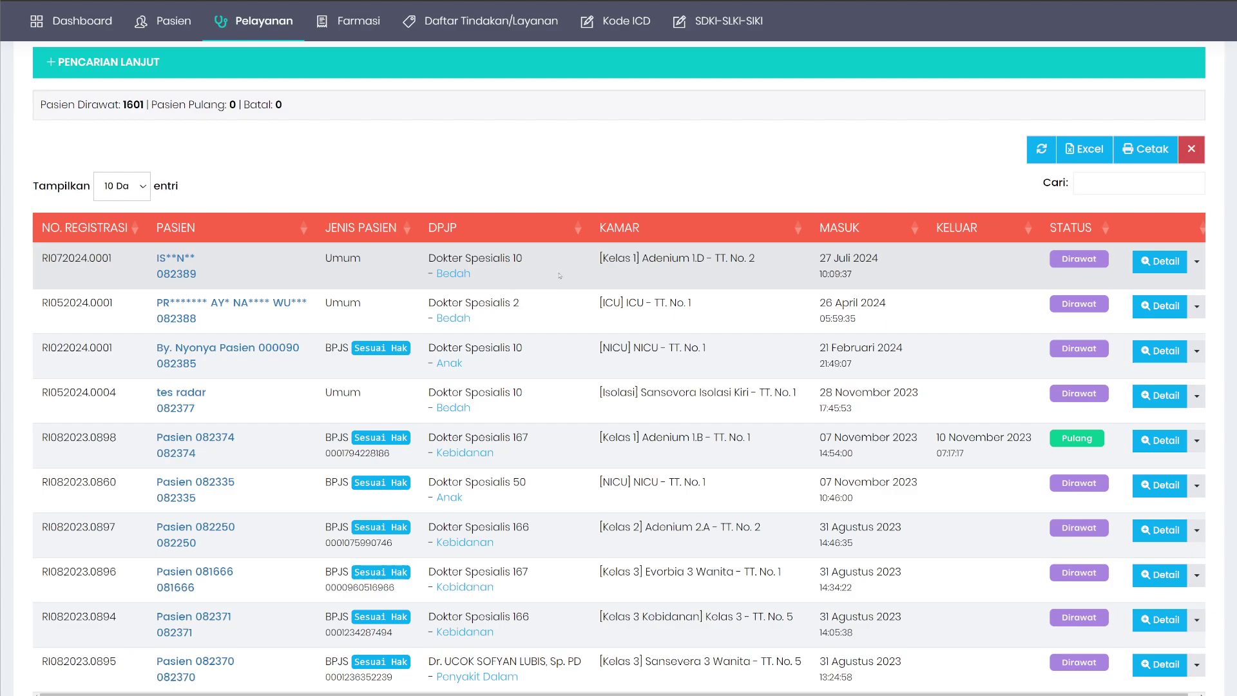
Open the first inpatient's CPPT page from its shortcut panel.
right_click(559, 274)
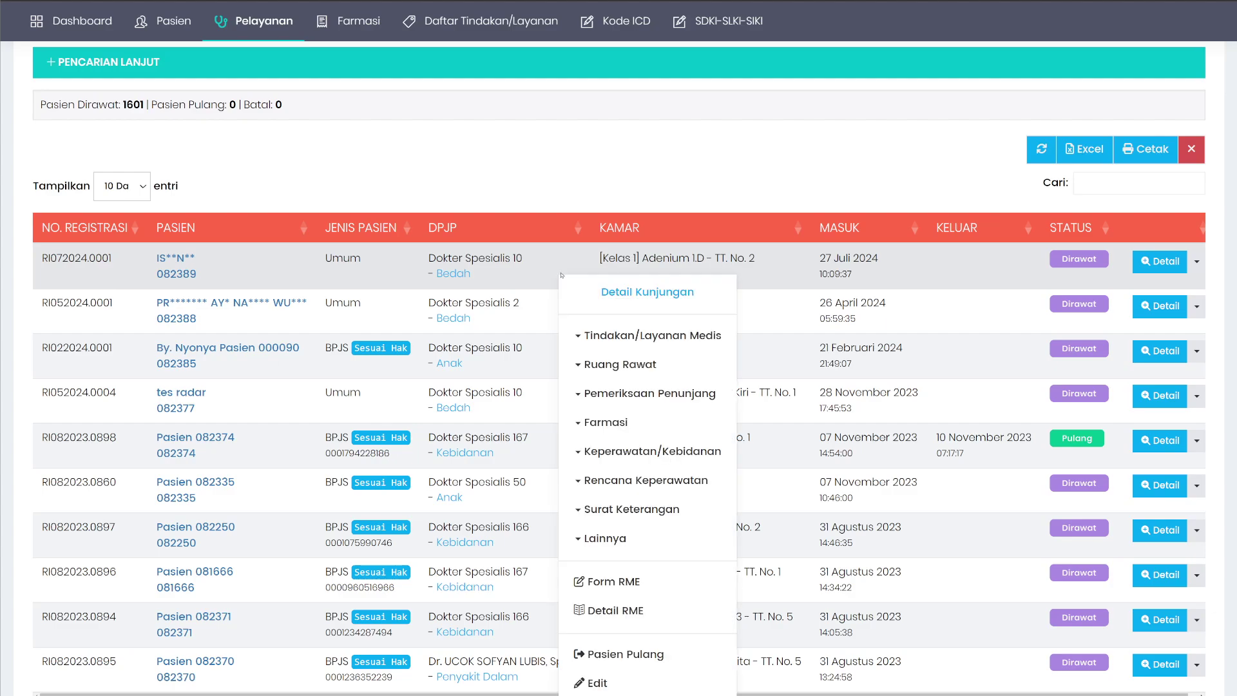
left_click(625, 588)
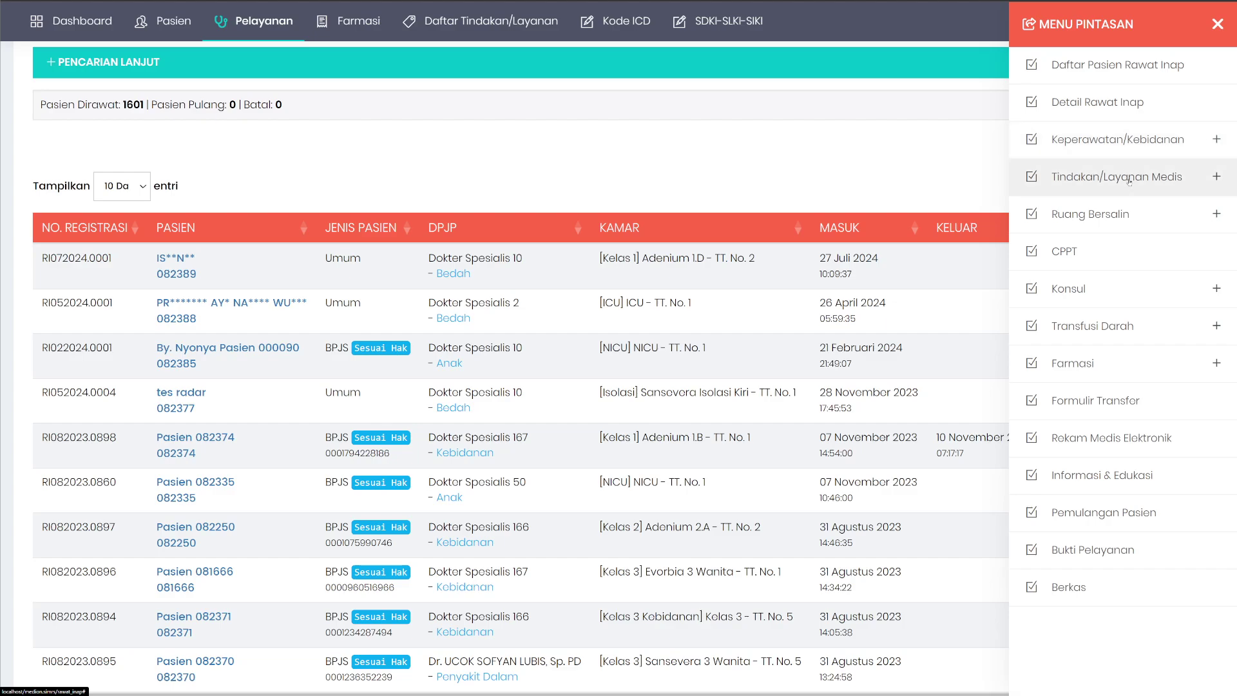
left_click(1088, 249)
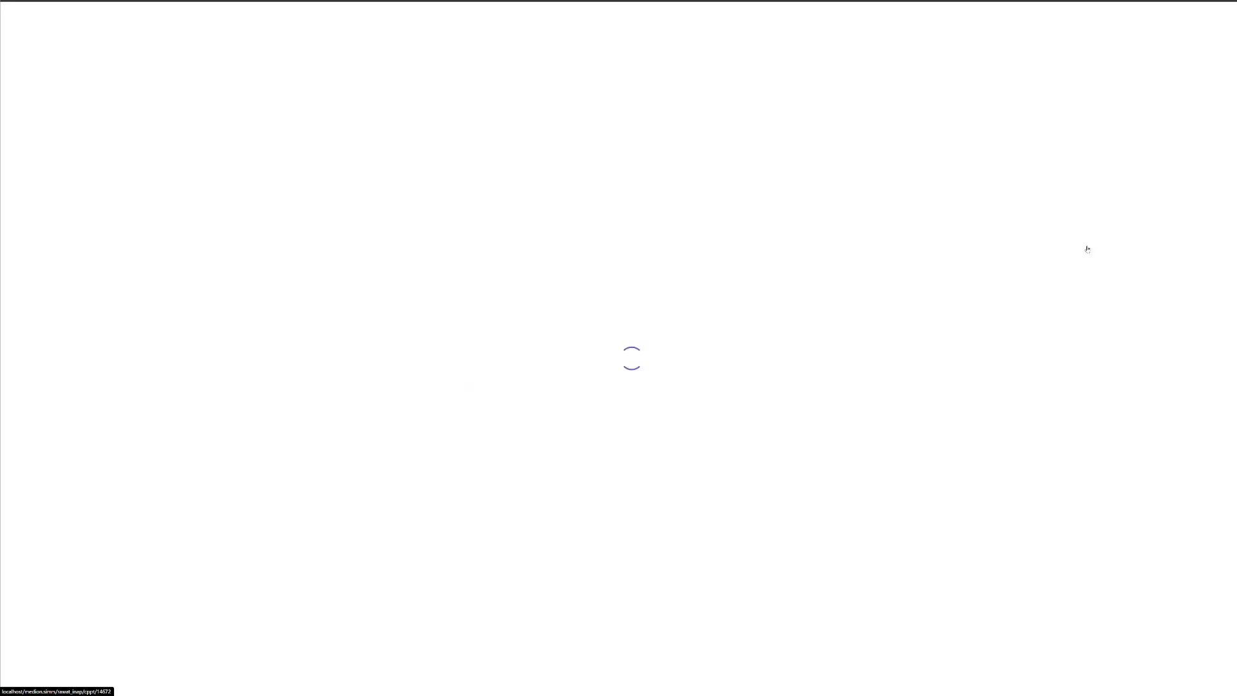
scroll(663, 352, "down", 3)
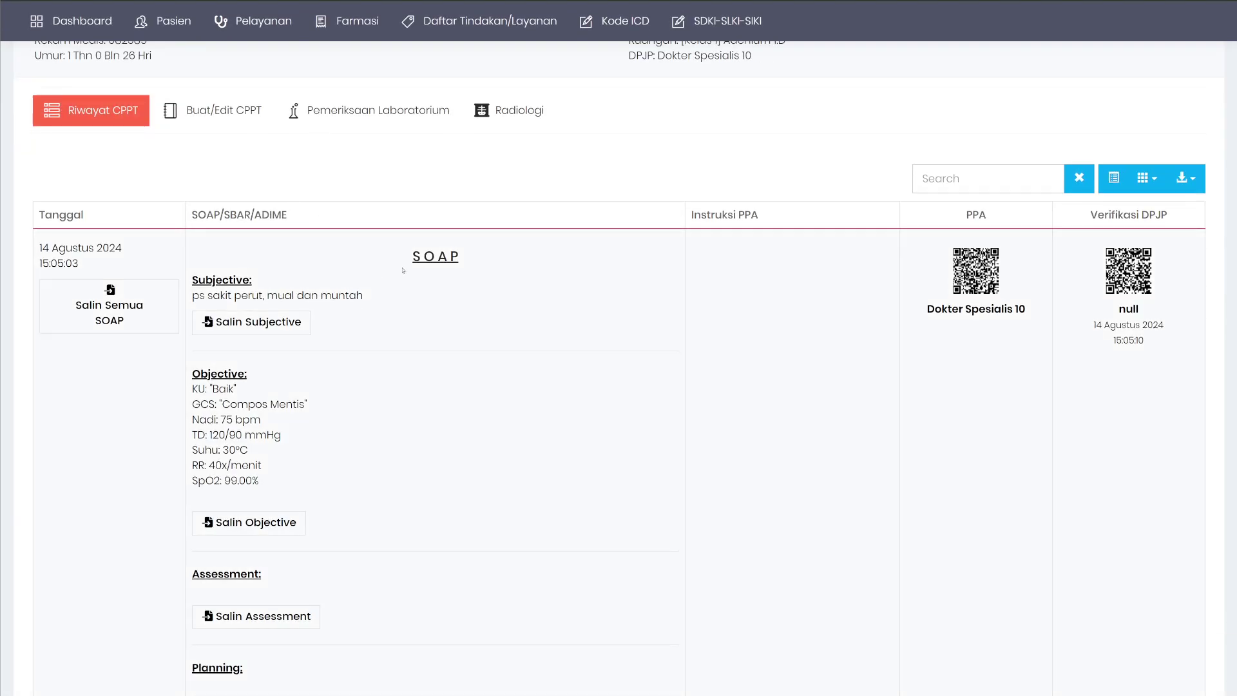
Copy the latest SOAP entry and its assessment with Salin Semua SOAP.
double_click(435, 257)
left_click(109, 306)
scroll(250, 424, "down", 3)
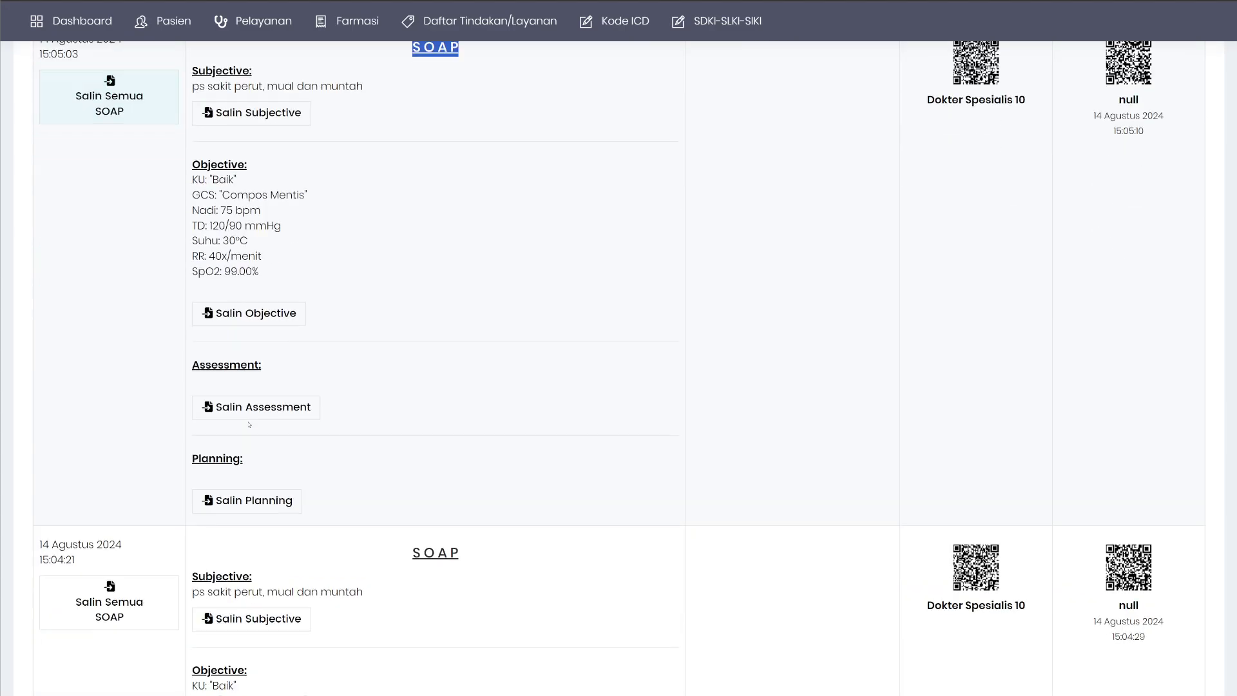
left_click(271, 407)
In a new CPPT entry, cycle the format through SBAR, ADIME and SOAP, ending on SBAR.
left_click(231, 162)
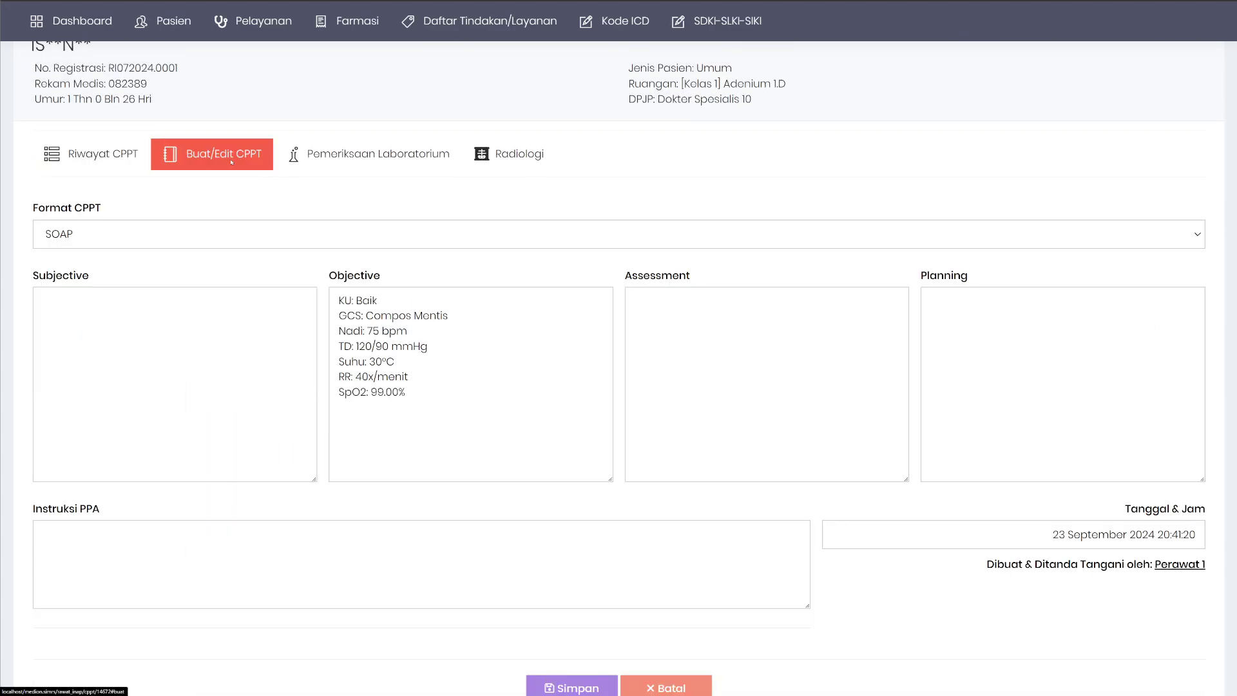
left_click(90, 234)
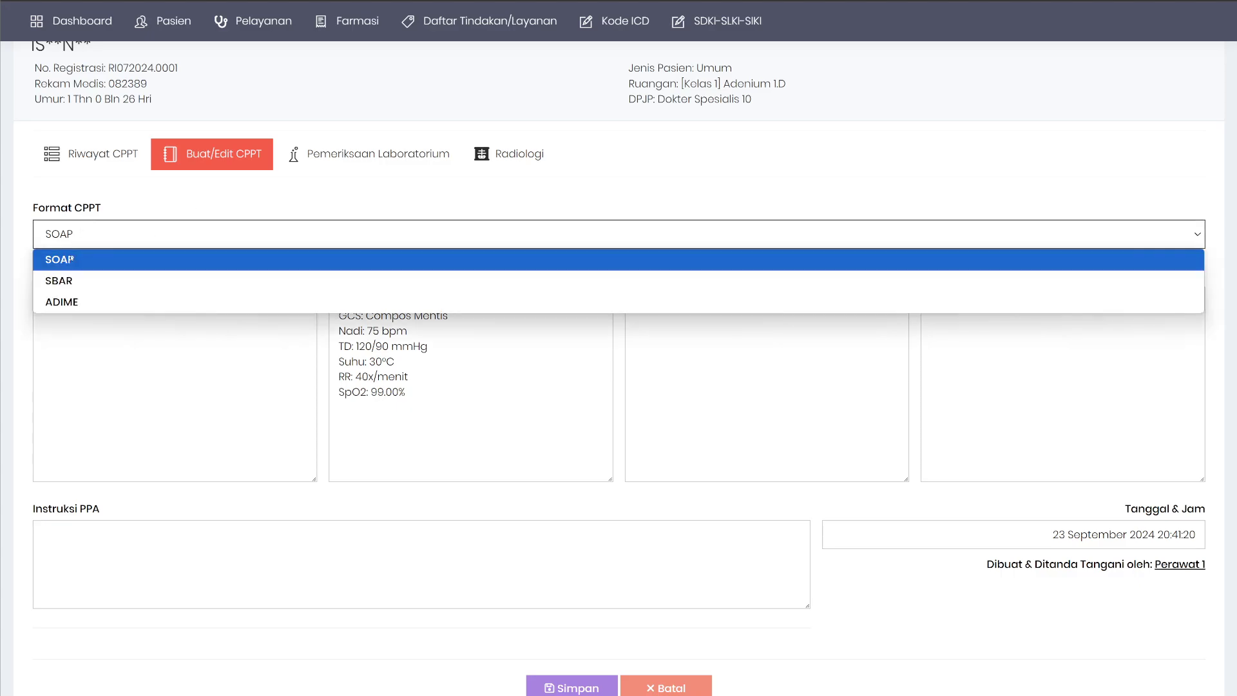
left_click(71, 282)
left_click(128, 243)
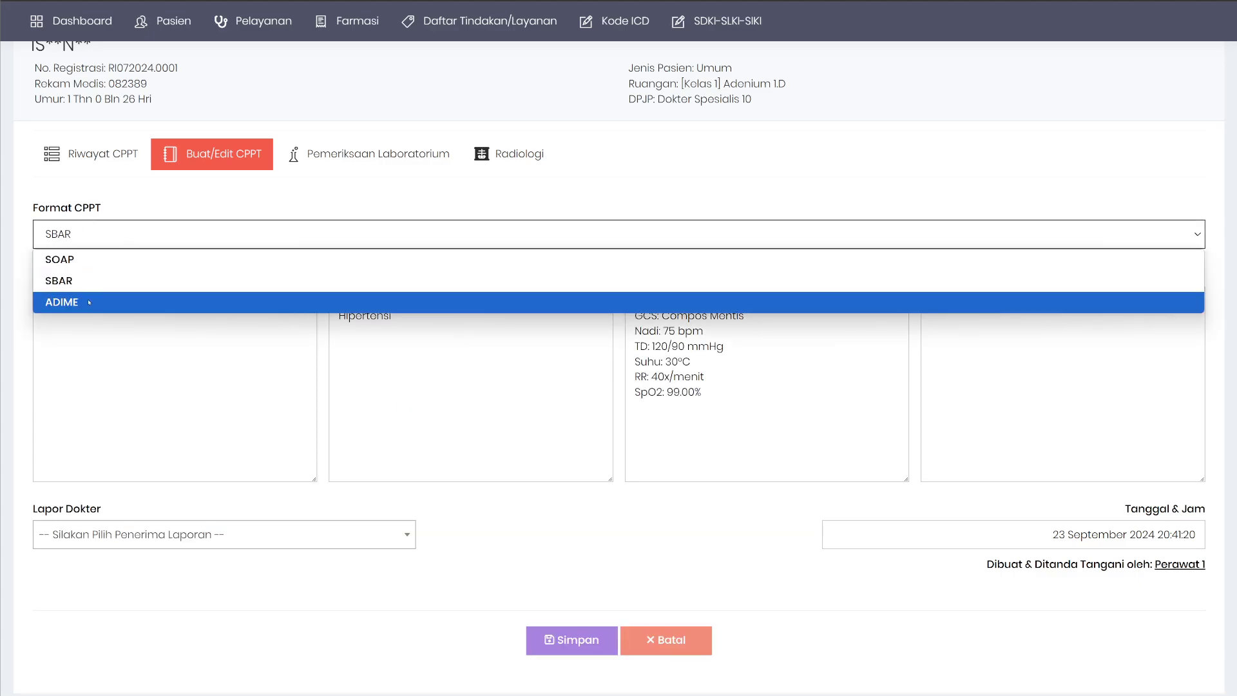
left_click(129, 302)
left_click(107, 243)
left_click(71, 281)
left_click(90, 234)
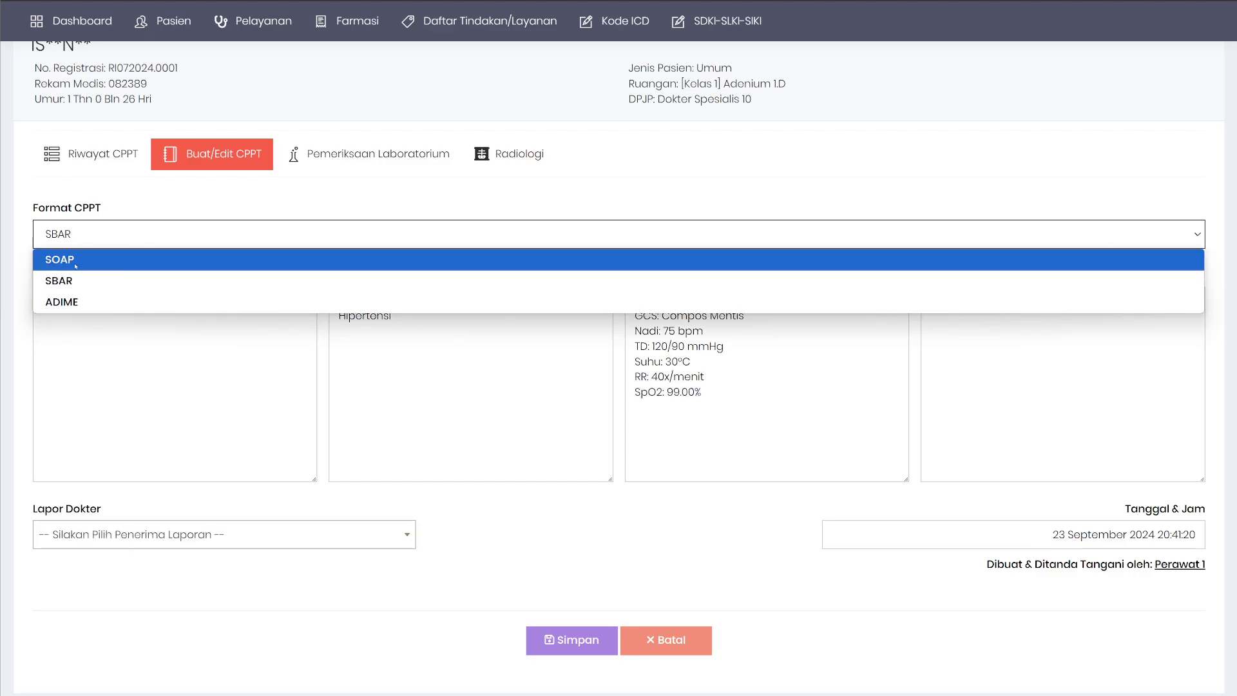
left_click(71, 259)
left_click(90, 234)
left_click(73, 281)
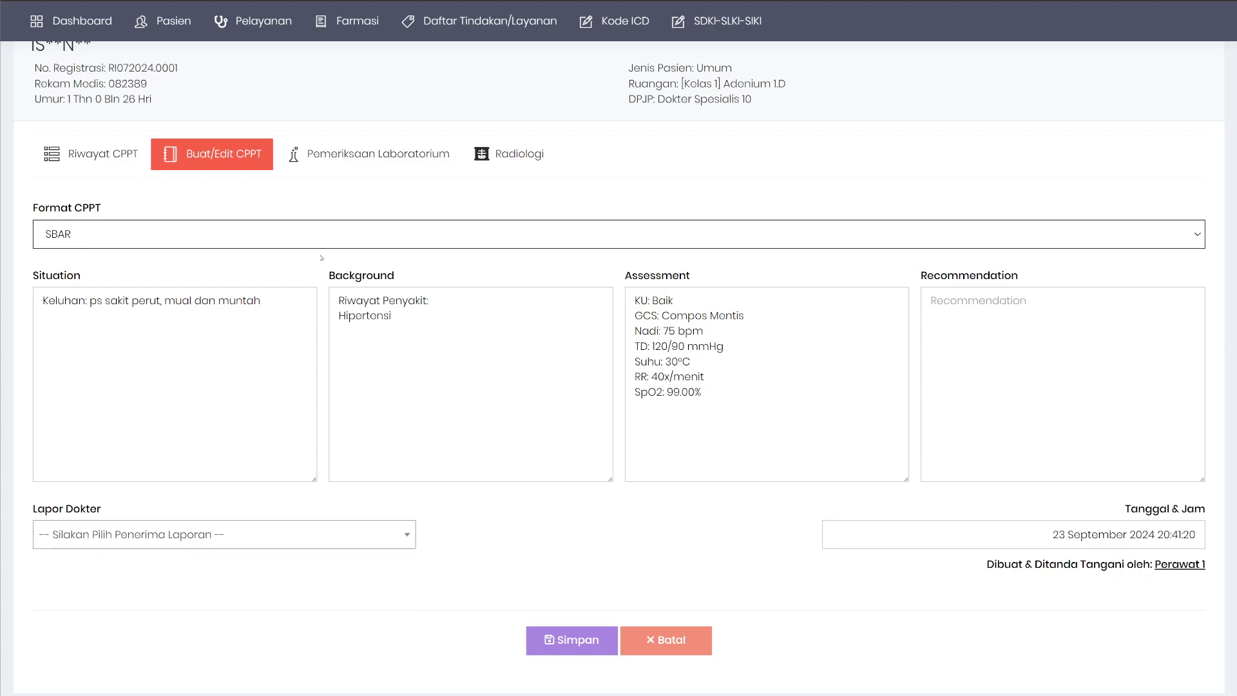
Glance at the CPPT history, then return to the new entry's format choices.
left_click(90, 153)
left_click(212, 154)
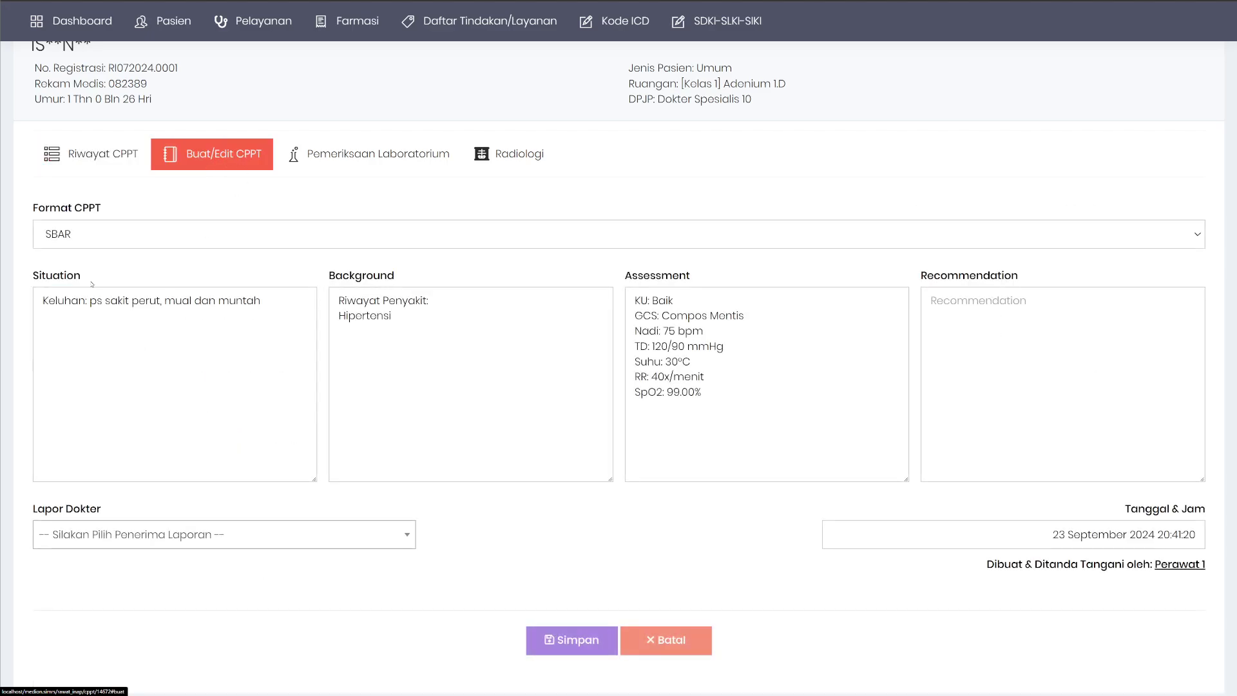
left_click(104, 242)
Switch to ADIME format and enter 'asesmen gizi', 'diagnosa gizi', 'intervensi gizi', 'monev gizi'.
left_click(123, 304)
left_click(128, 310)
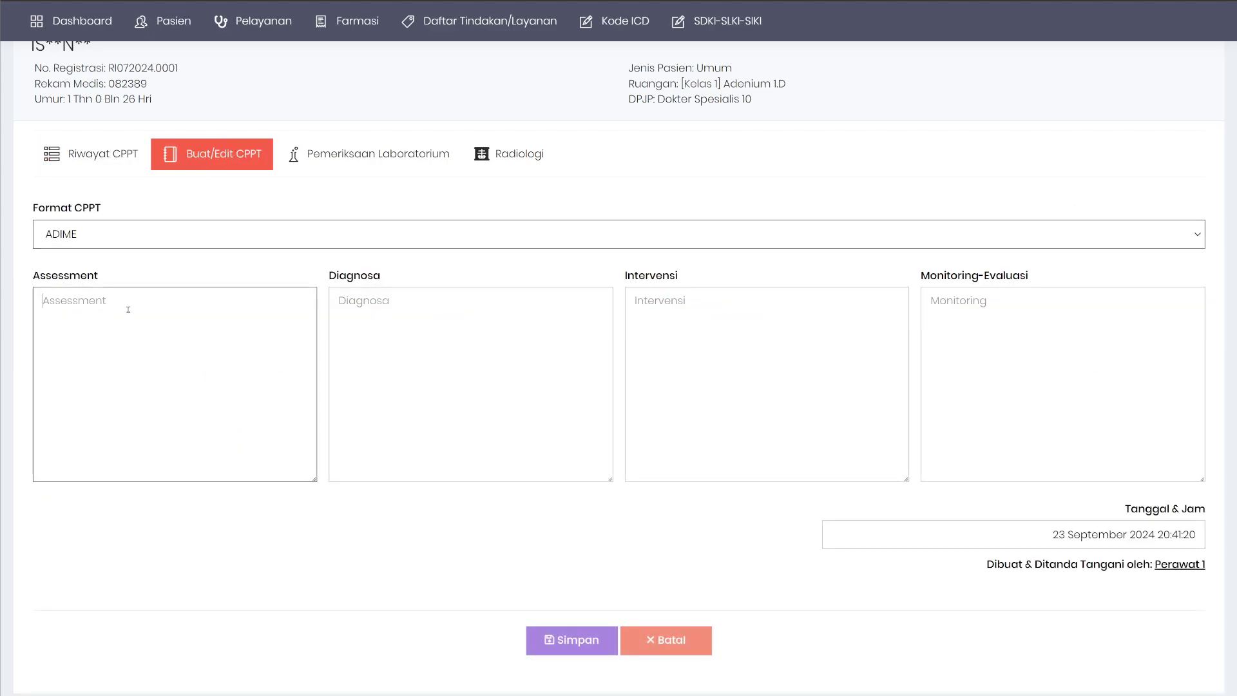
type("asesm")
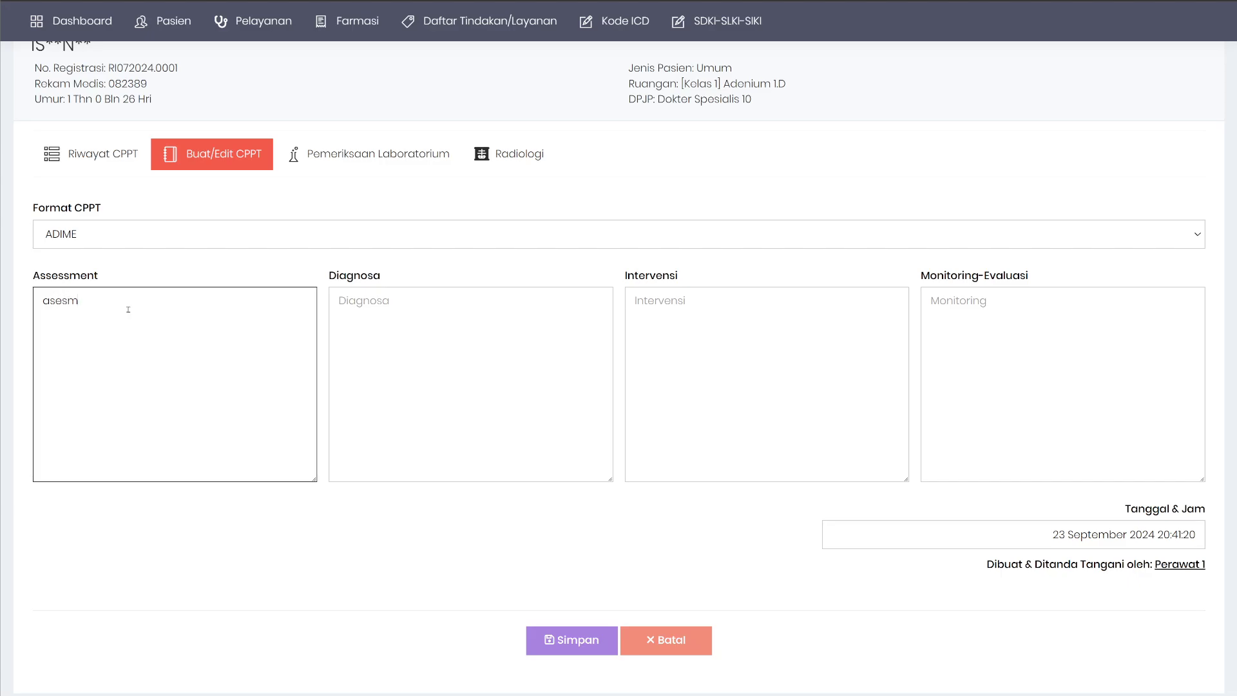
type("en gizi")
key("Tab")
type("diagn")
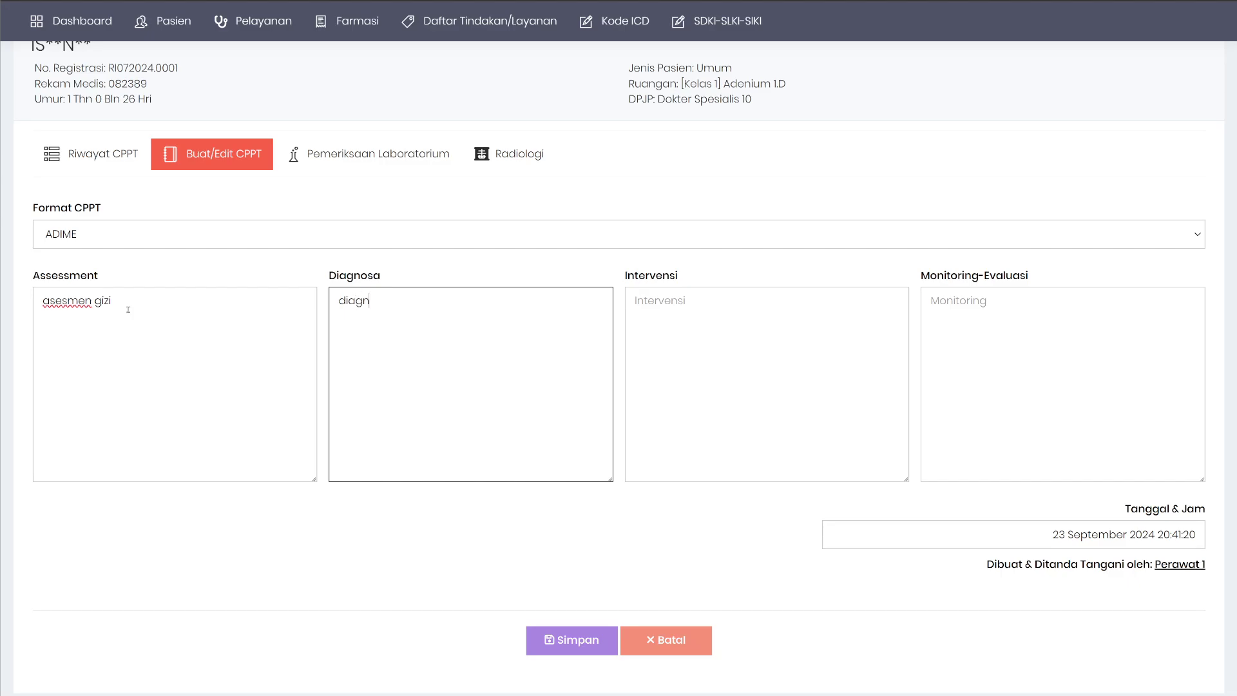
type("osa giziz")
key("Tab")
type("int")
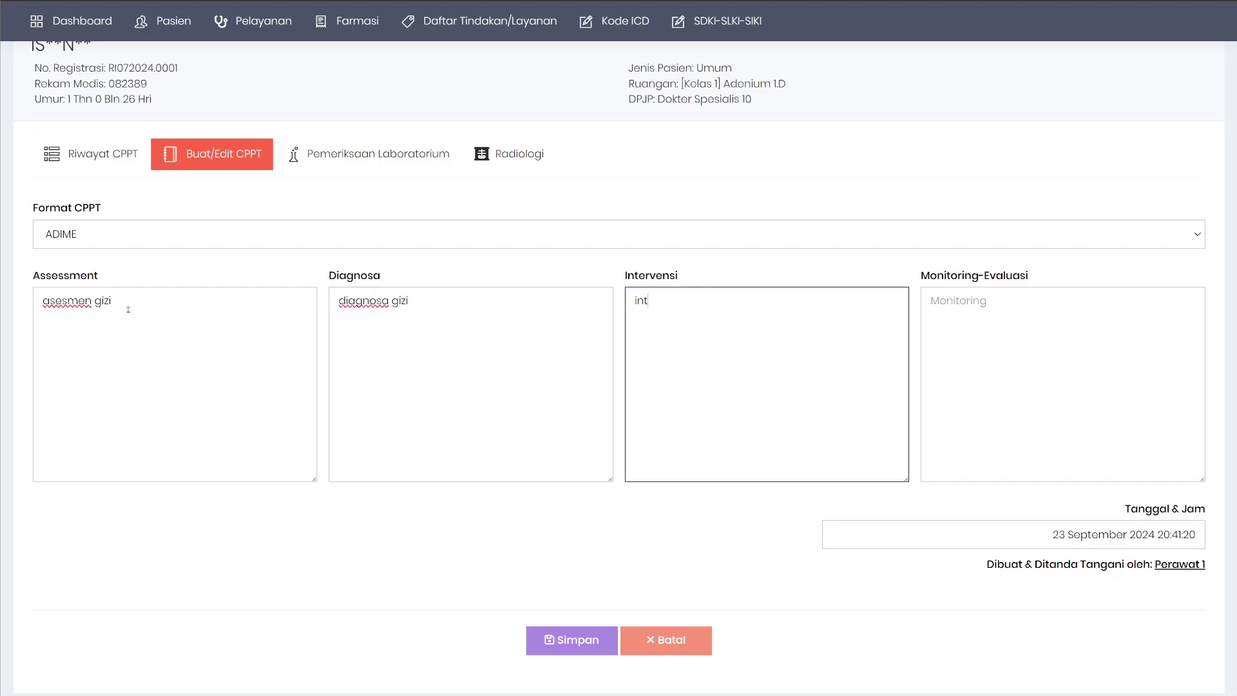
type("ervensi gizi")
key("Tab")
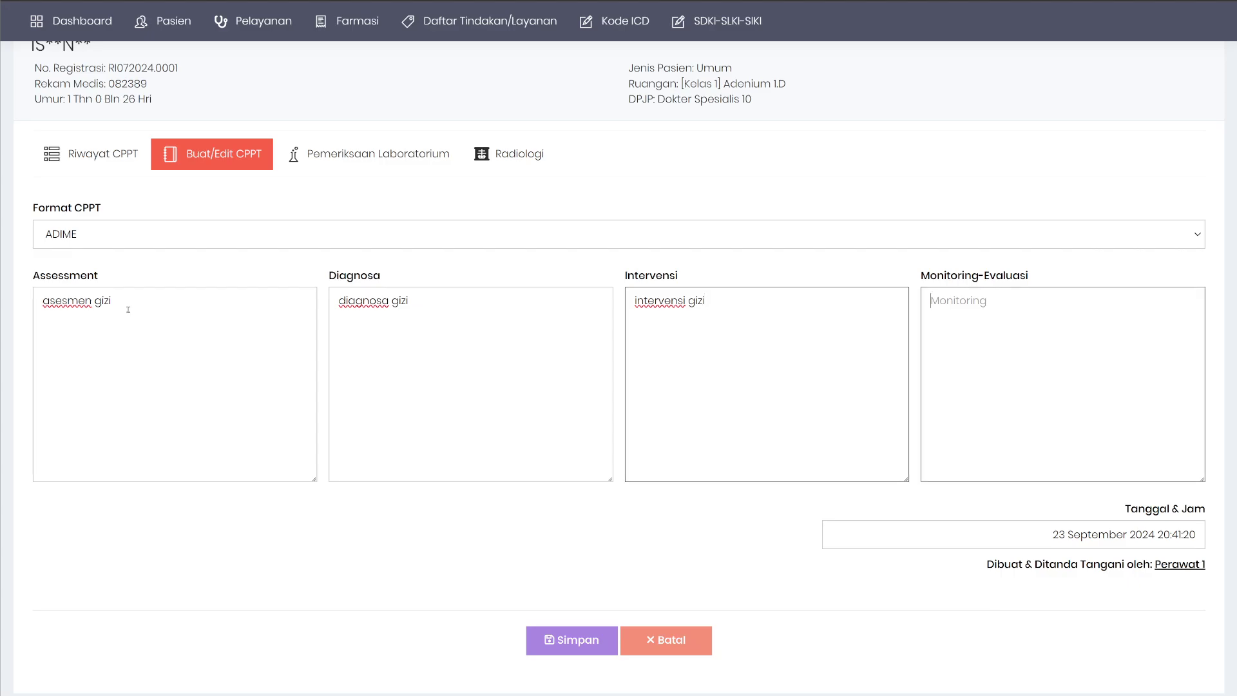
type("me")
key("BackSpace")
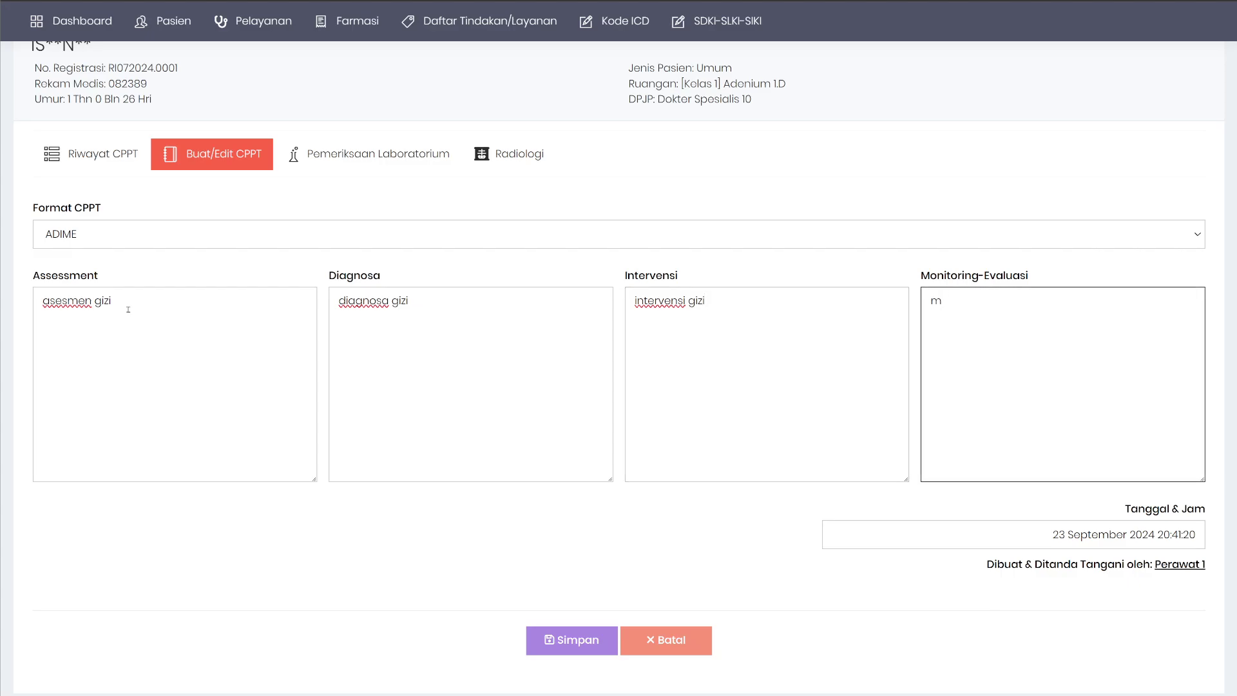
type("onev gis")
key("BackSpace")
type("zi")
Save the entry with the signing PIN and check it tops the Riwayat CPPT list.
left_click(572, 646)
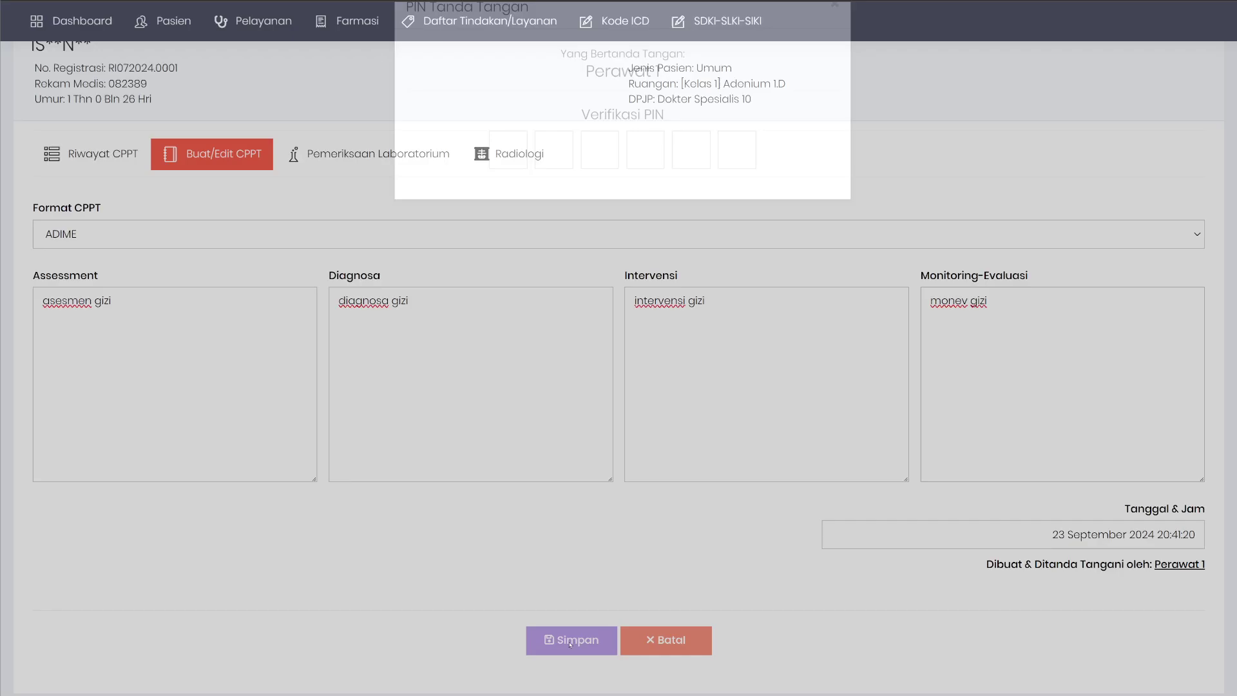
type("123456")
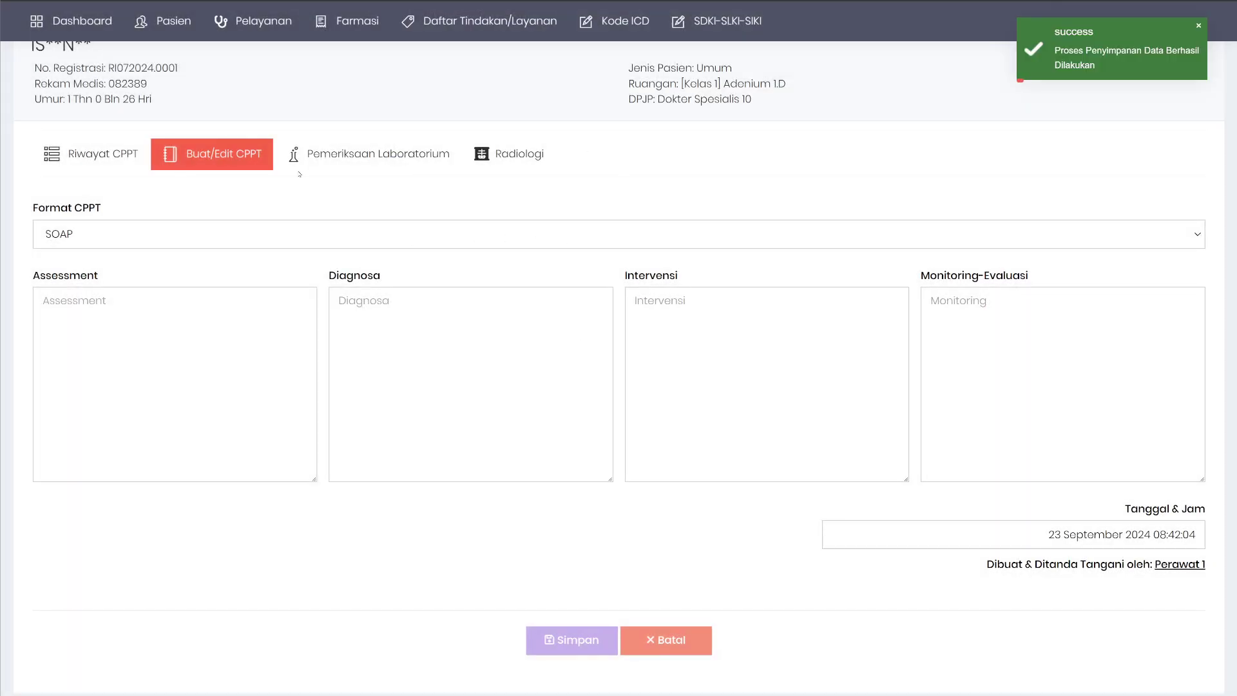
left_click(85, 156)
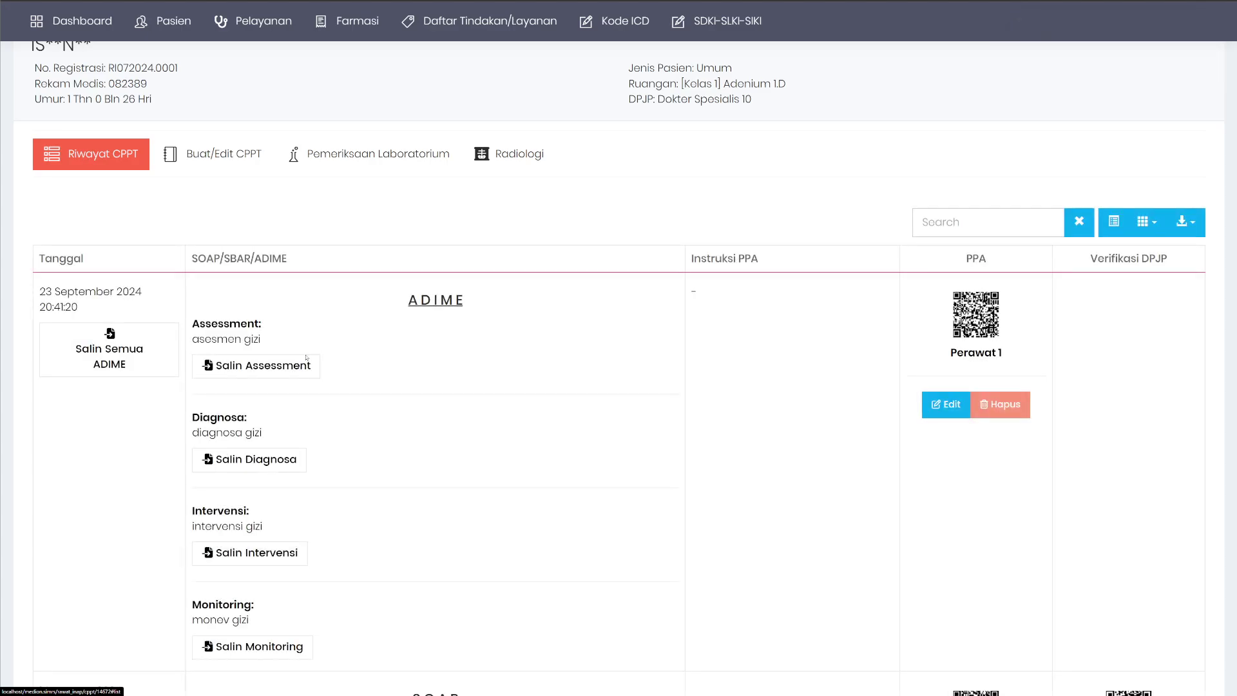
scroll(277, 299, "down", 2)
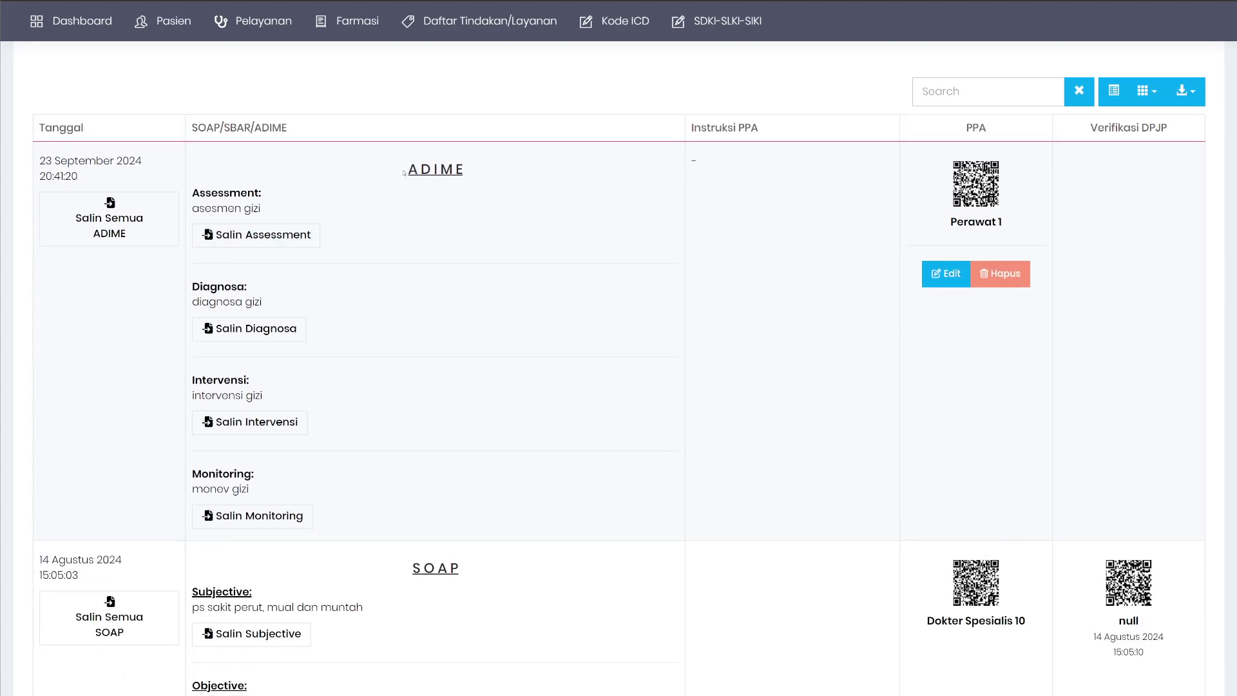
left_click_drag(404, 172, 465, 177)
left_click(264, 235)
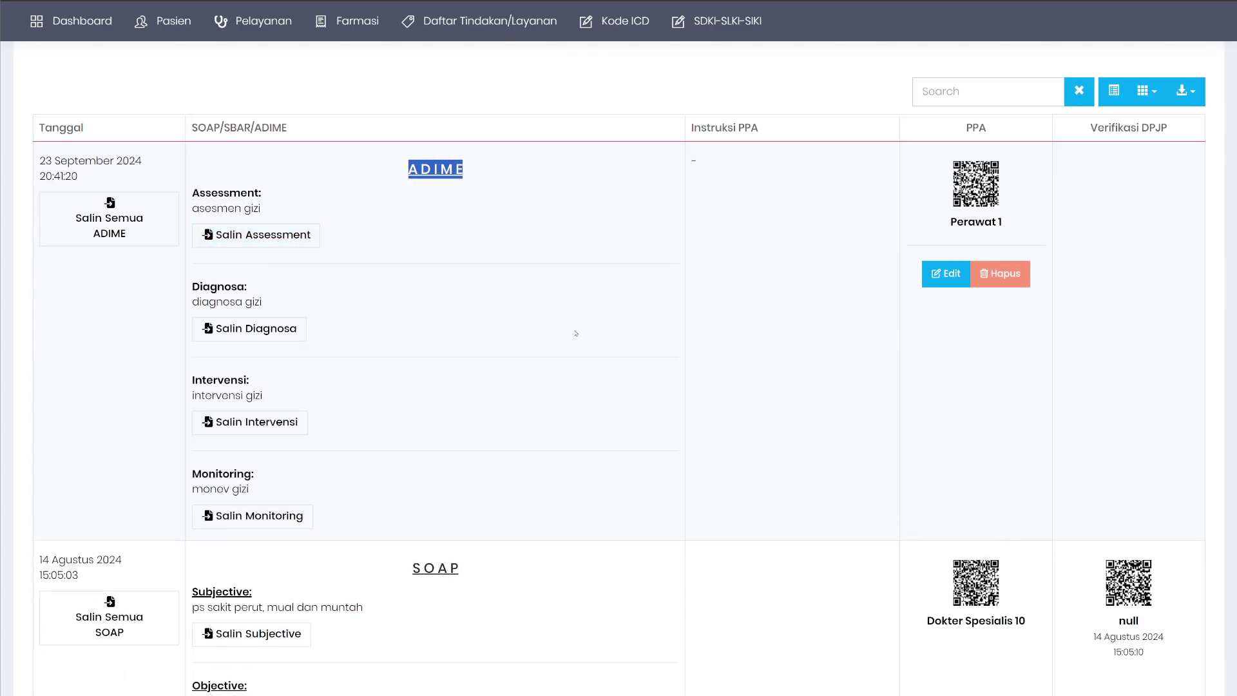
scroll(544, 316, "up", 3)
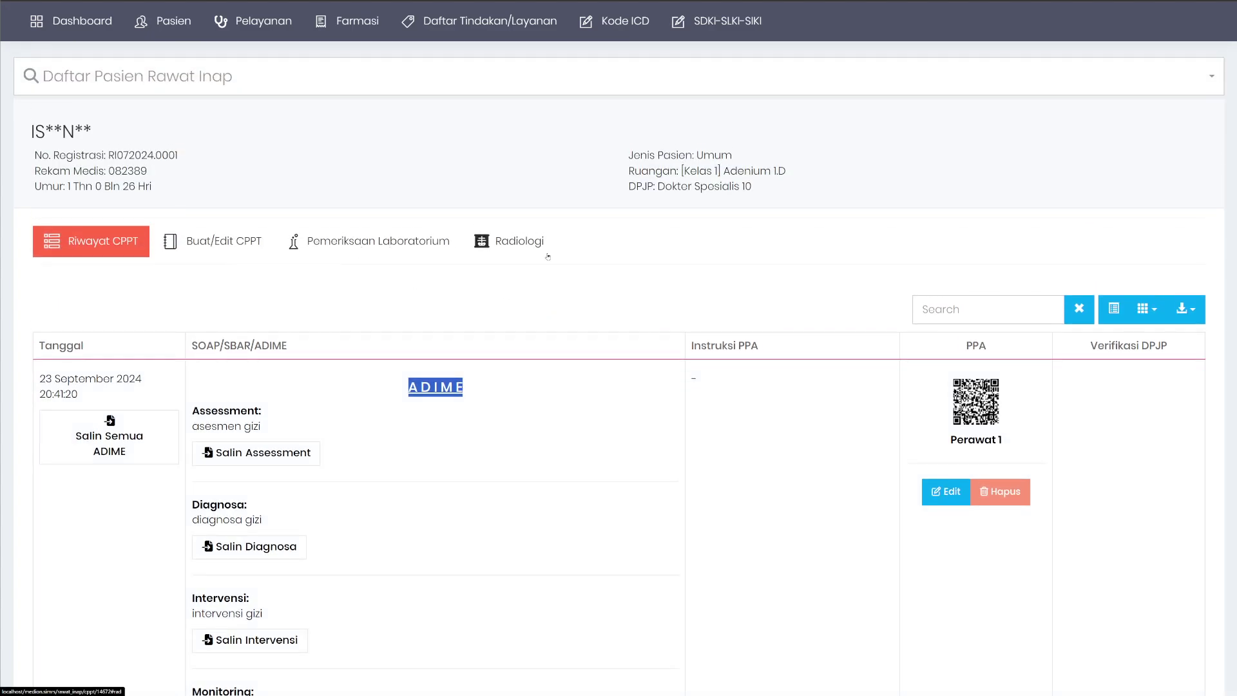
Browse the laboratory and radiology lists and inspect the latest lab result's details.
left_click(345, 244)
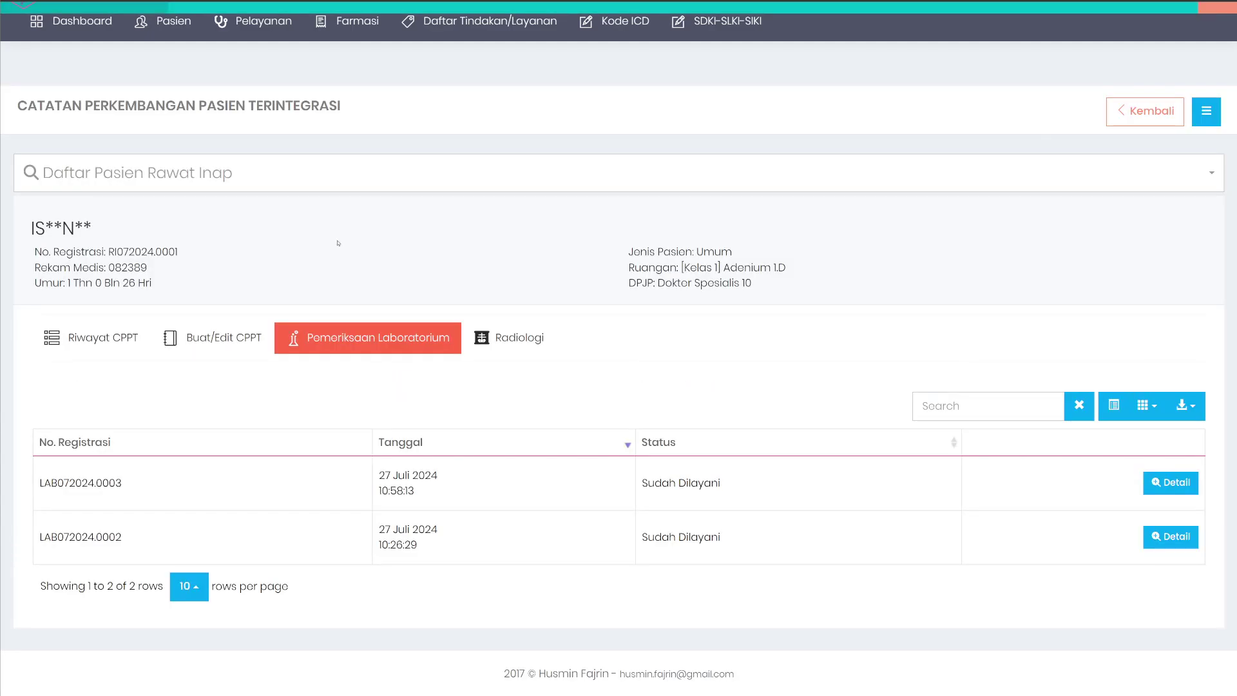
left_click(490, 335)
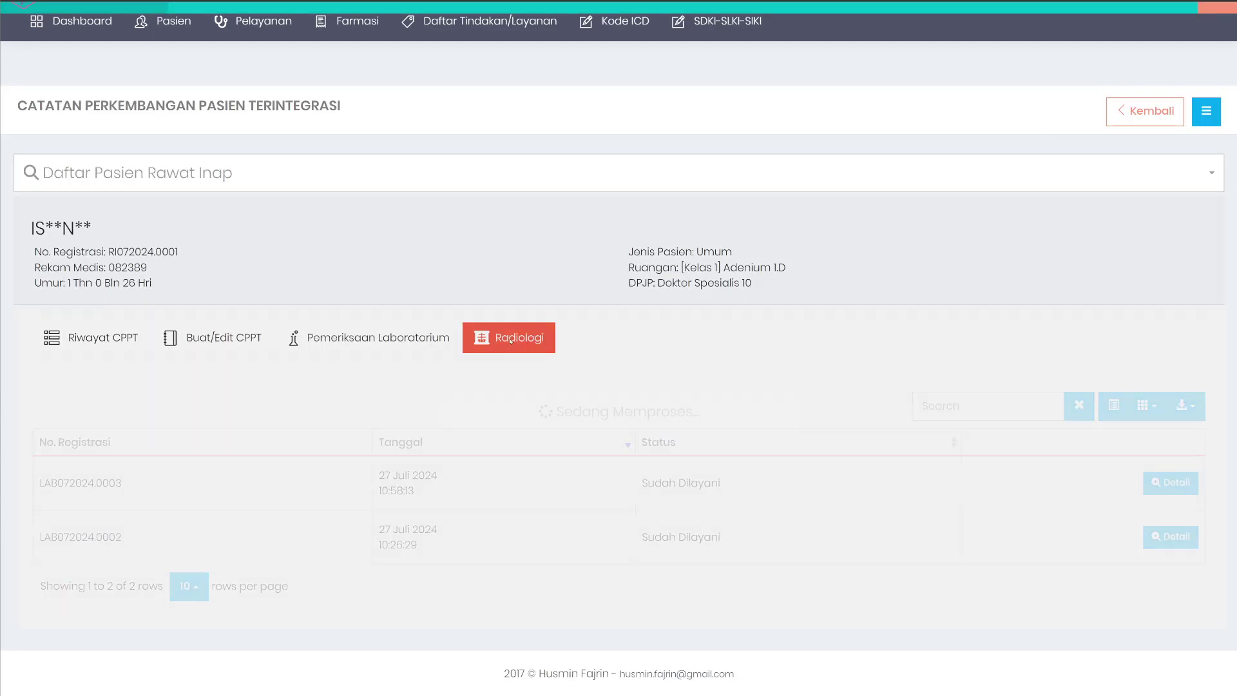
left_click(373, 343)
left_click(509, 338)
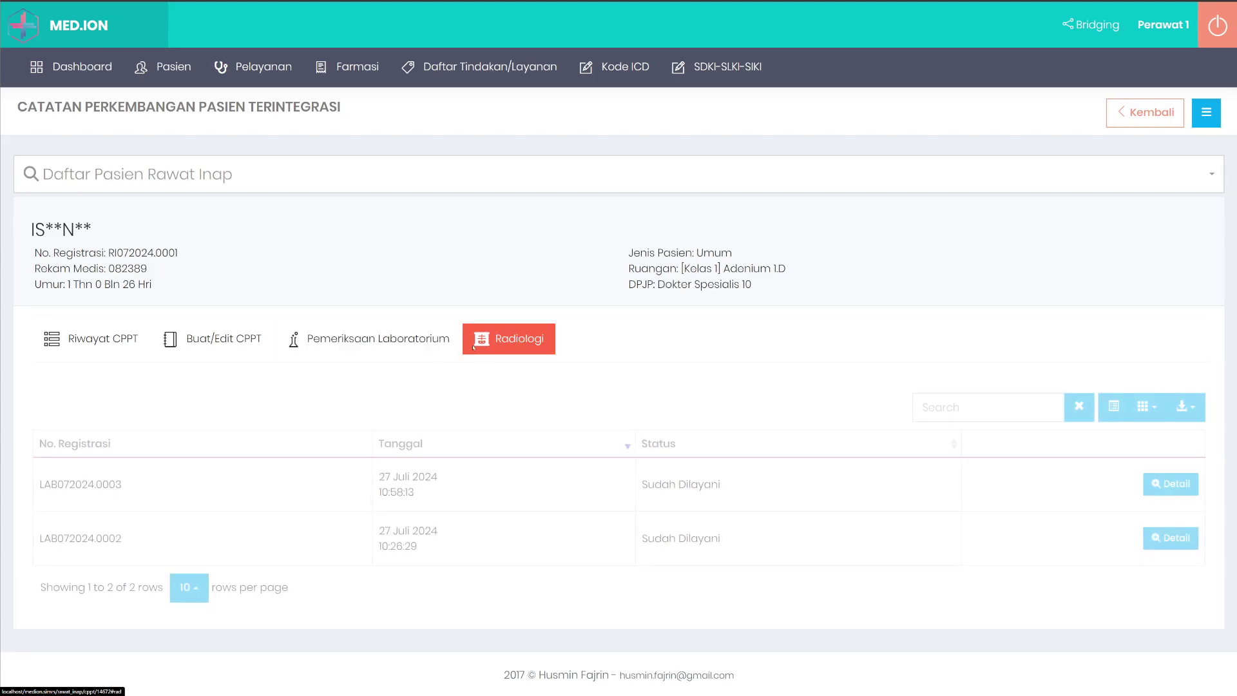
left_click(374, 338)
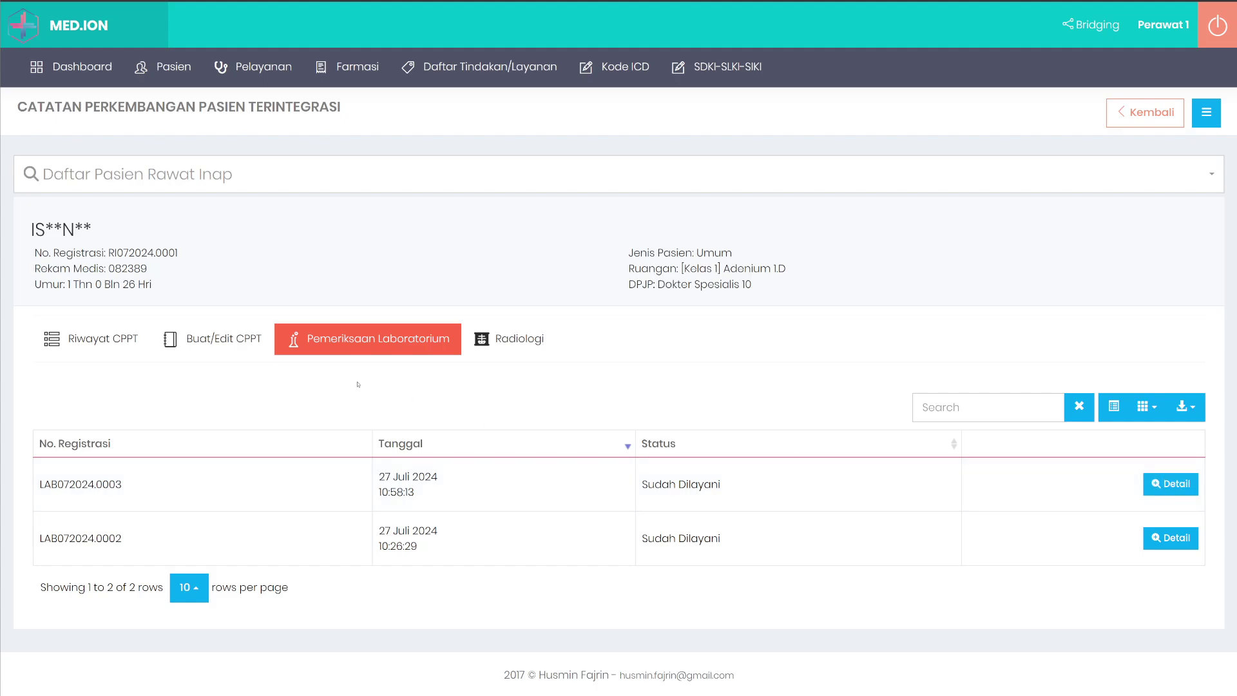
left_click(1171, 484)
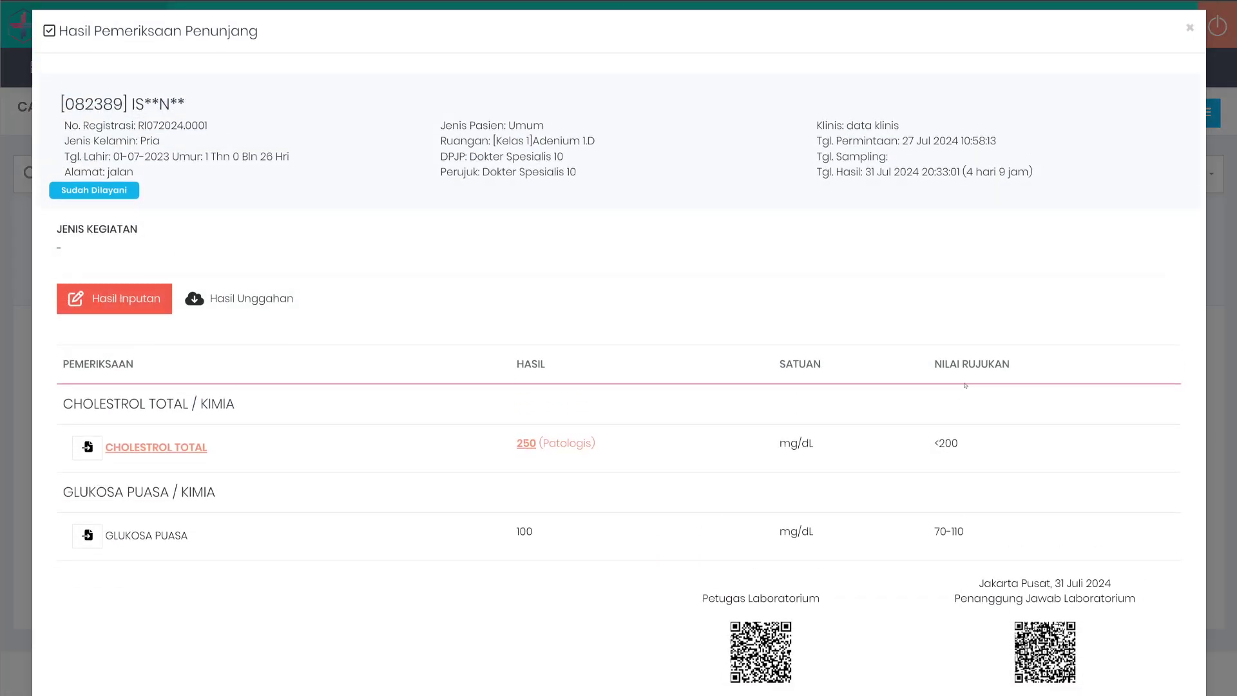
scroll(946, 343, "down", 2)
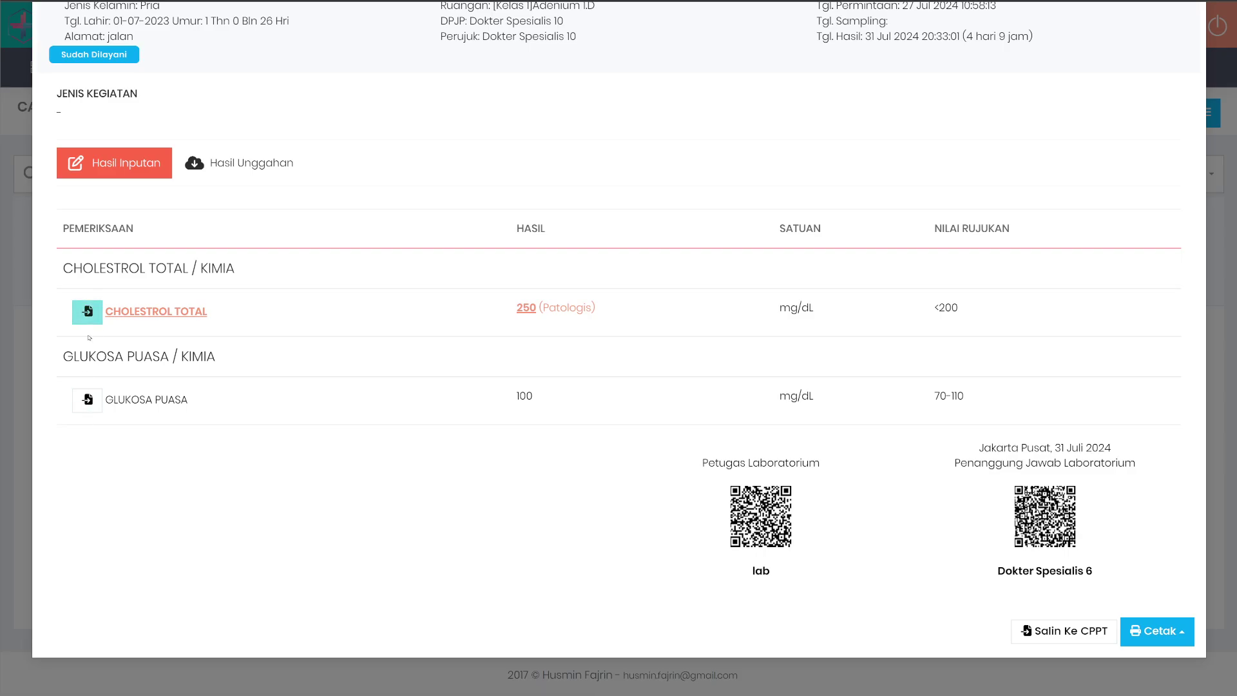
left_click(1064, 632)
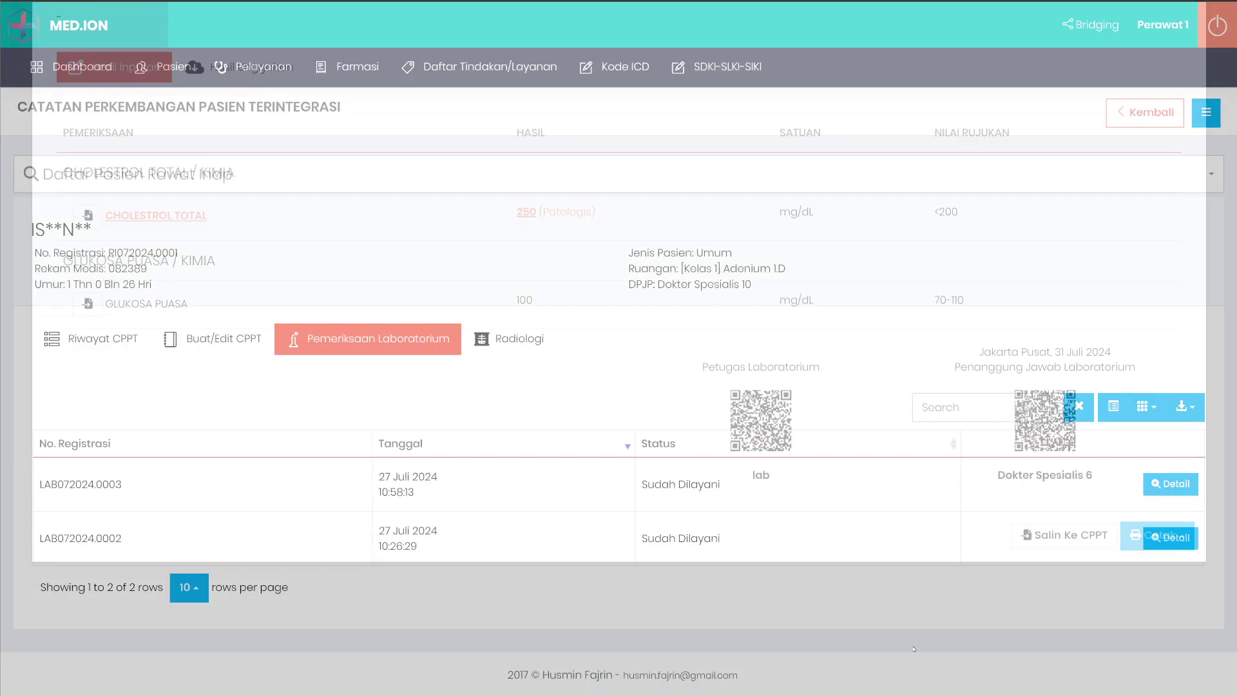
Open the new CPPT entry form, then review the 10:58:13 lab request details again.
left_click(211, 338)
left_click(126, 415)
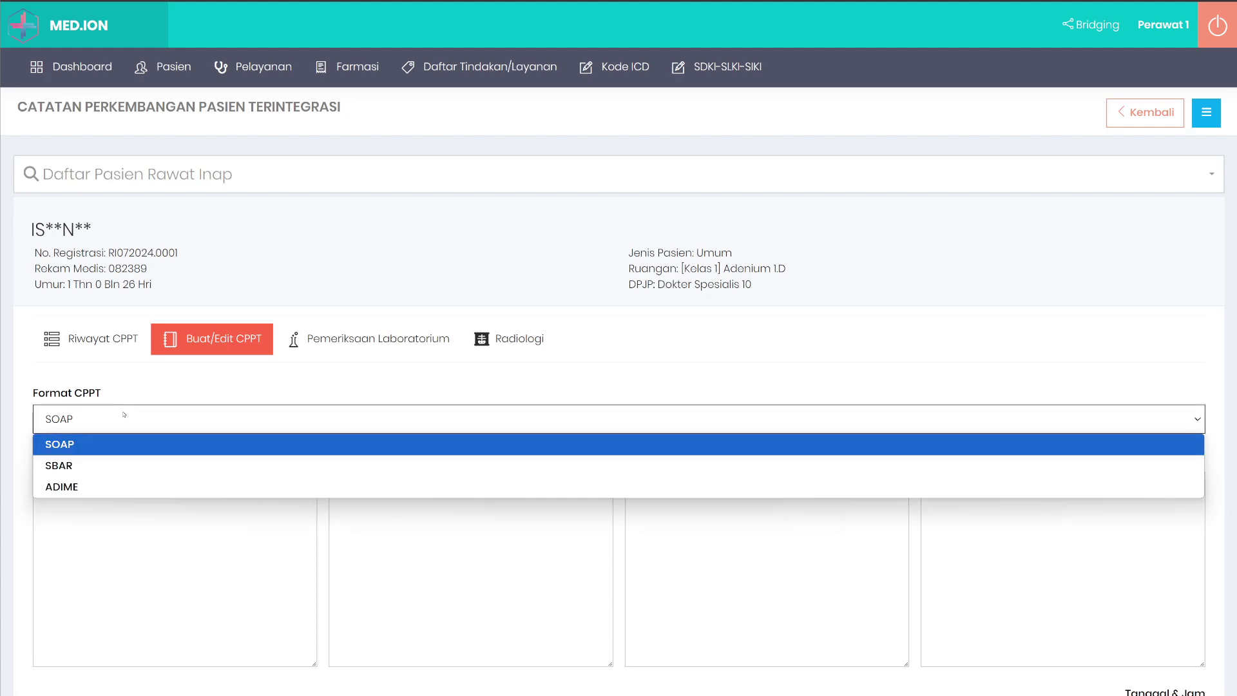
left_click(206, 400)
left_click(388, 340)
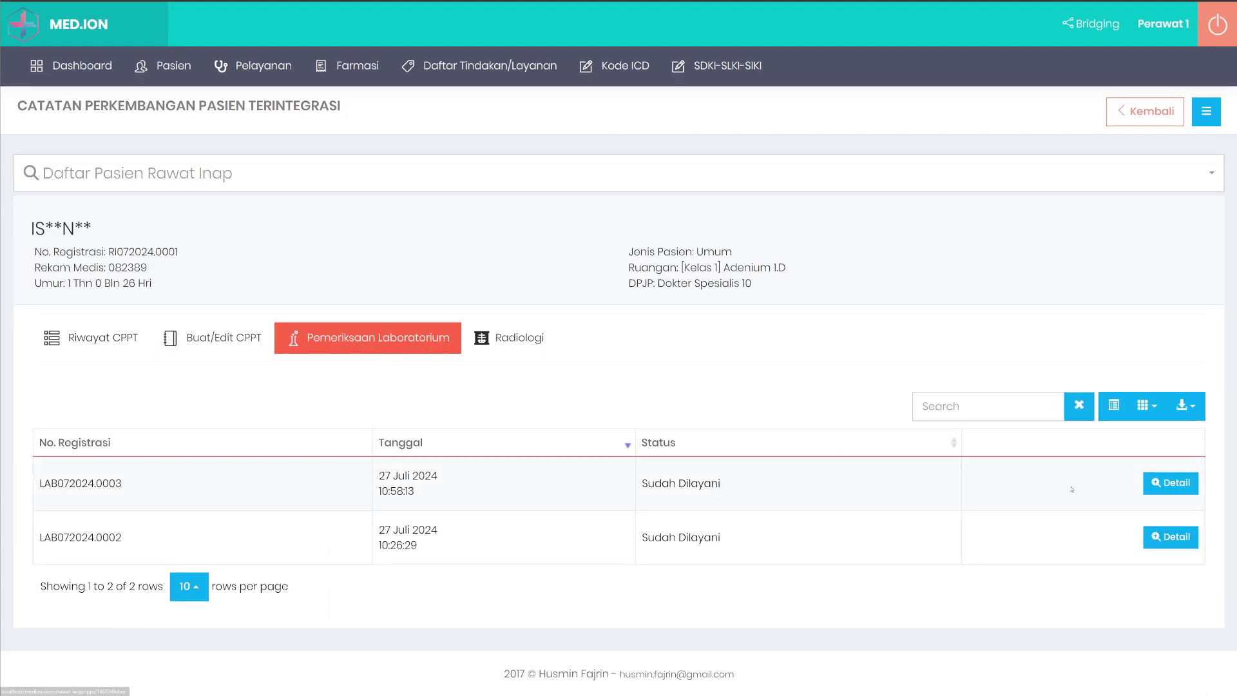
left_click(1171, 485)
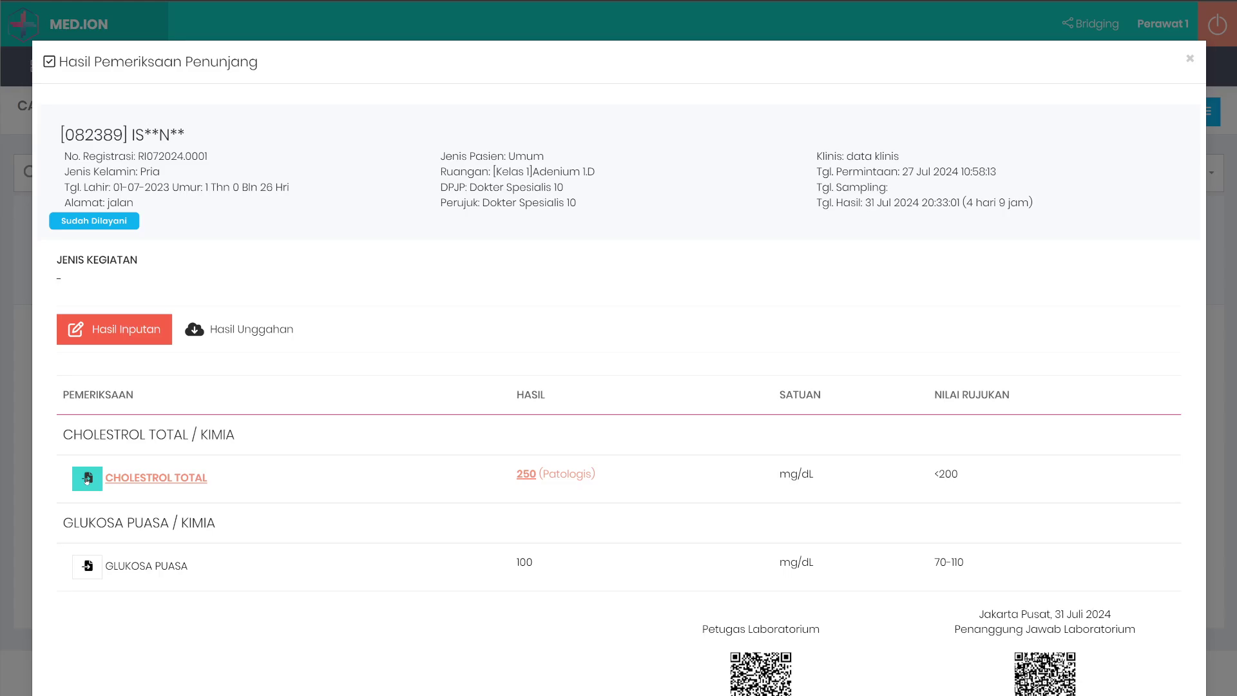
left_click(68, 483)
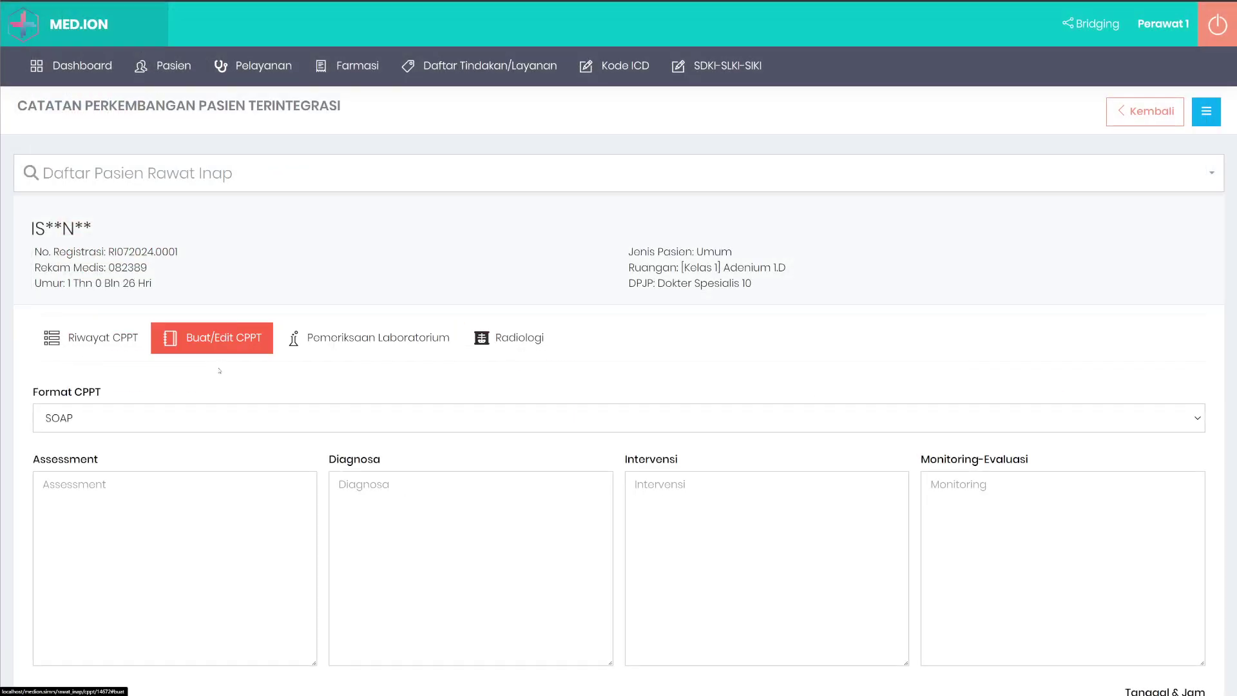
scroll(129, 443, "down", 2)
left_click(247, 277)
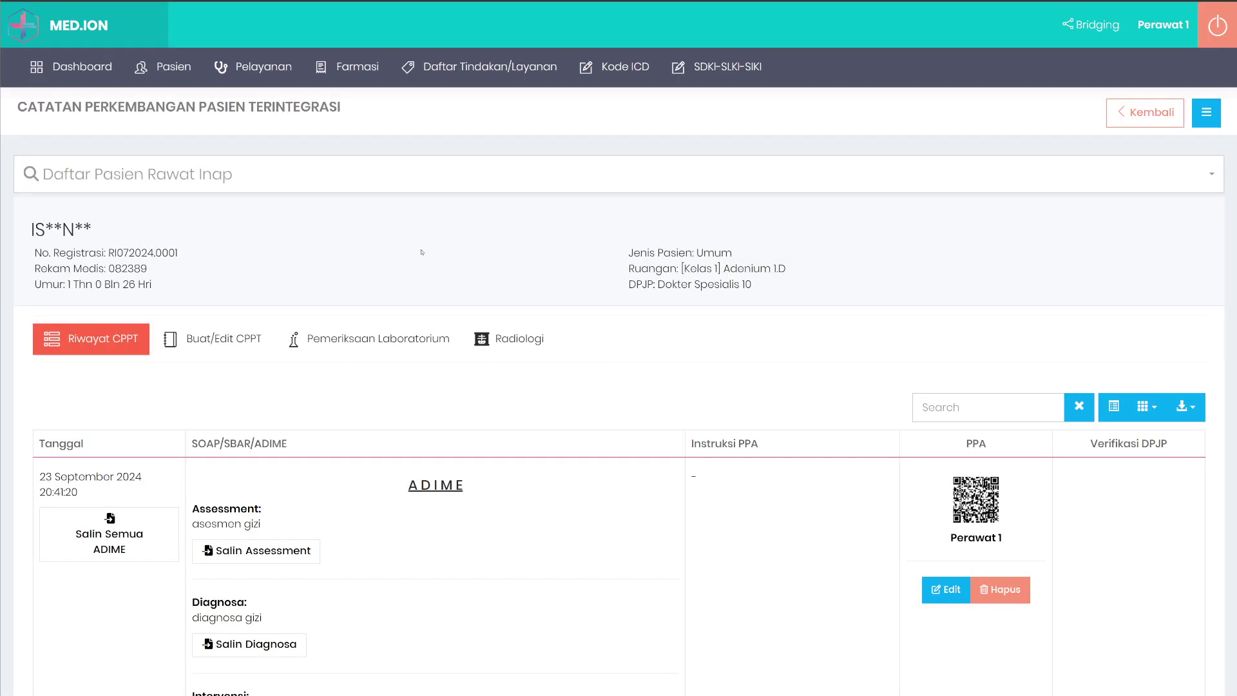
Copy CHOLESTROL TOTAL 250 (Patologis) mg/dL into the CPPT Objective and verify it there.
left_click(367, 338)
left_click(1164, 484)
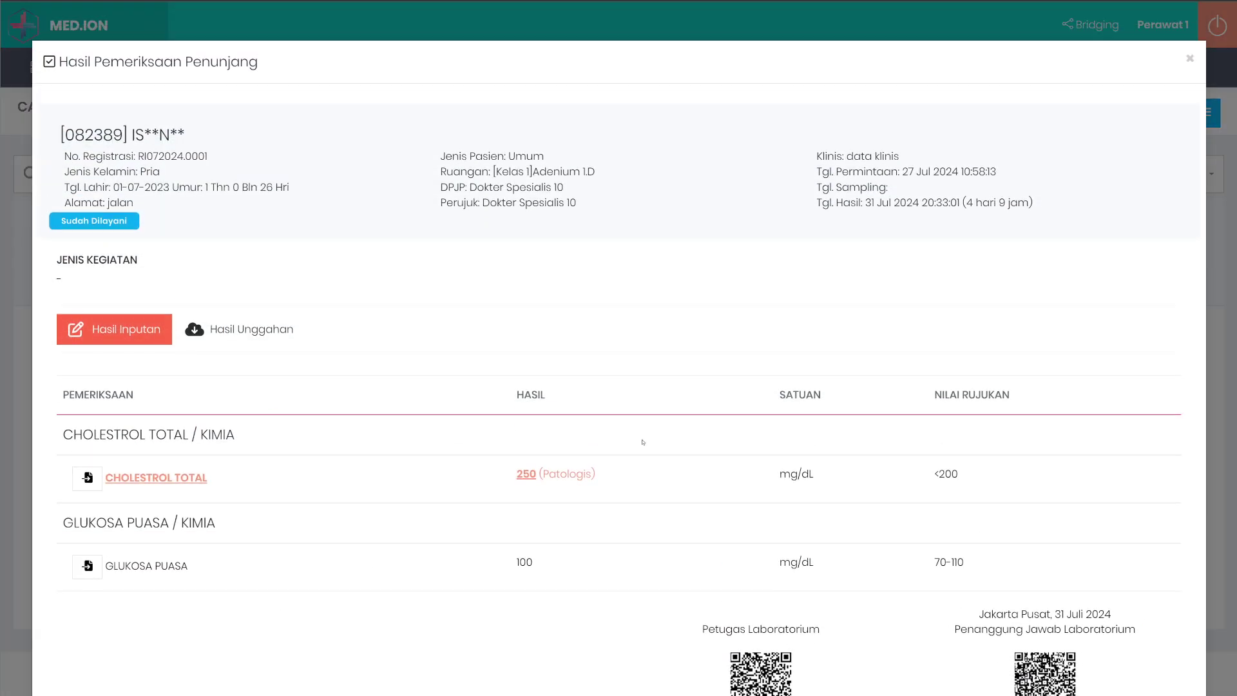
left_click(87, 478)
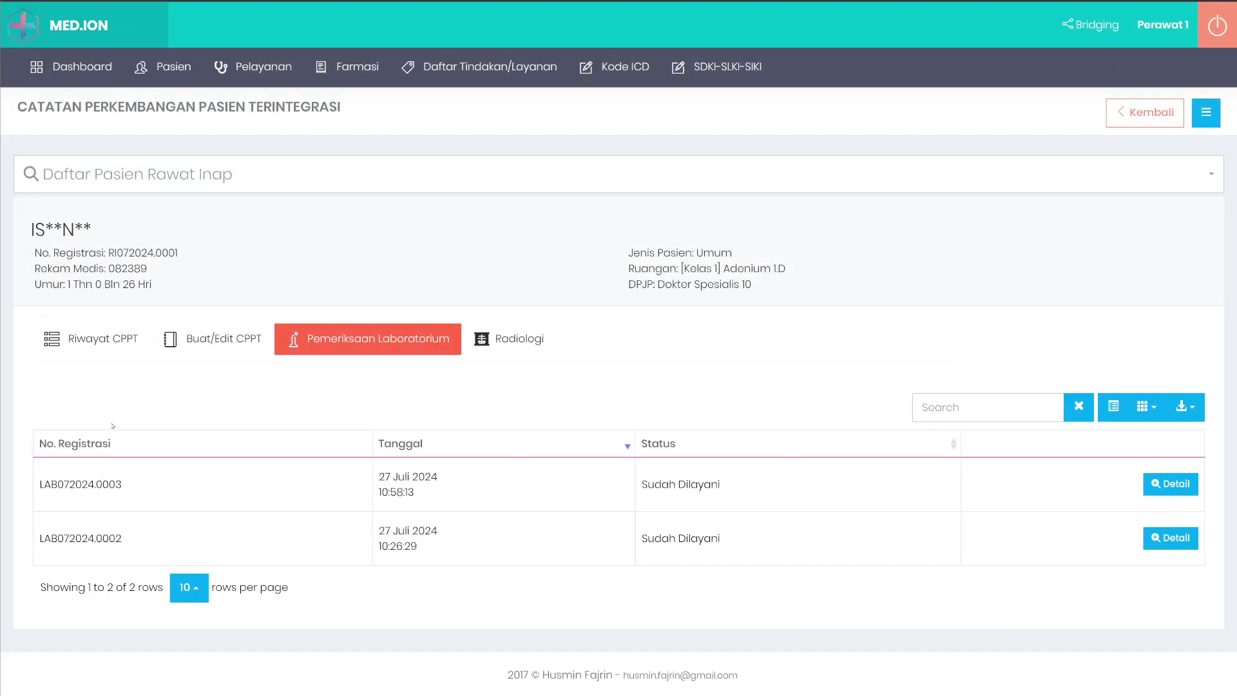
left_click(247, 346)
scroll(246, 347, "down", 2)
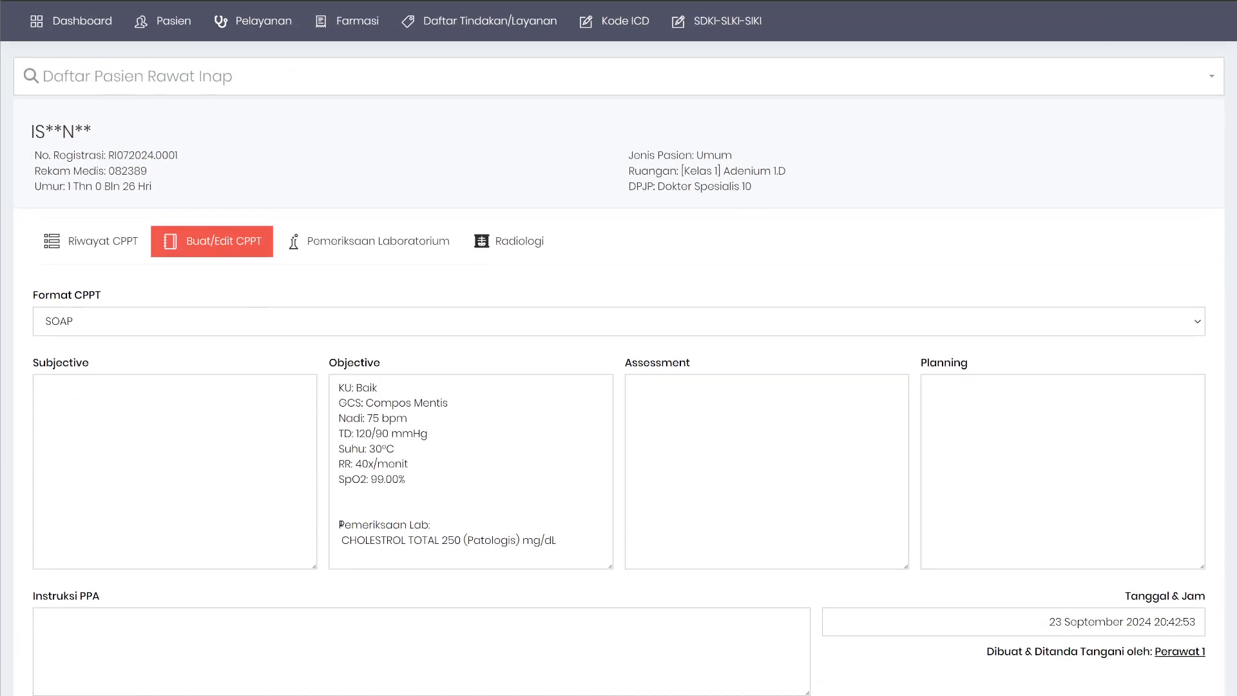
left_click_drag(338, 524, 562, 552)
Copy the radiology result's impression into the CPPT note with Salin Kesan Ke CPPT.
left_click(513, 241)
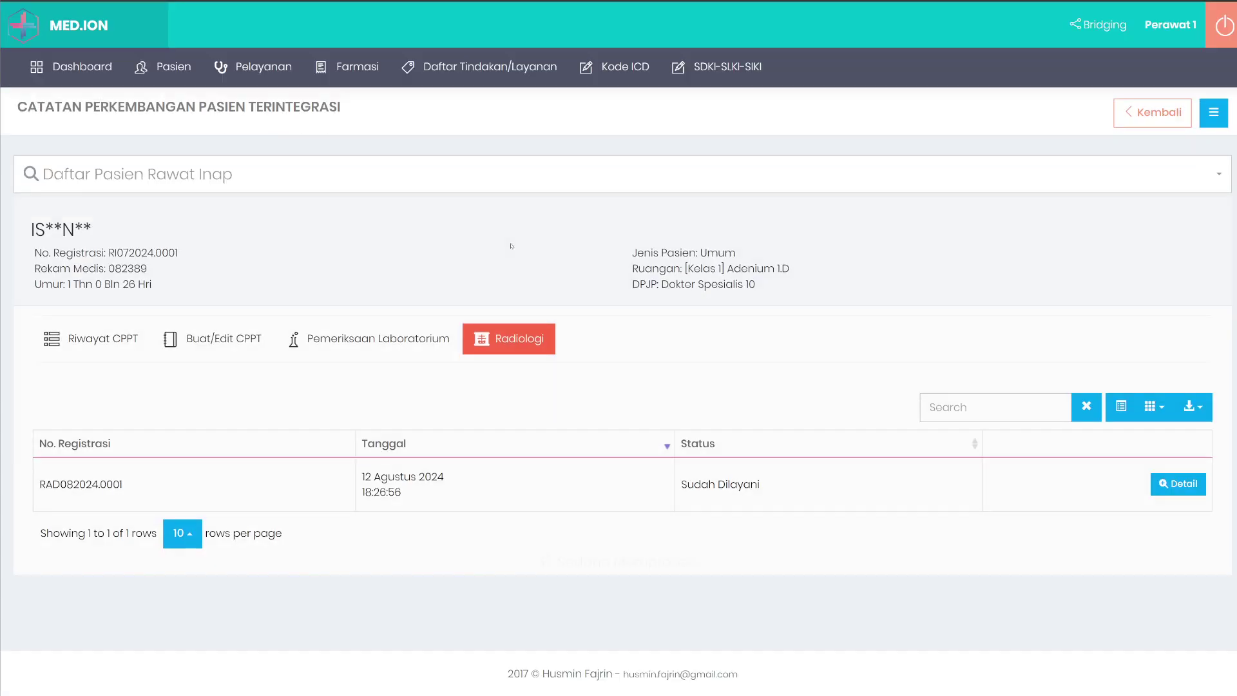
left_click(1179, 485)
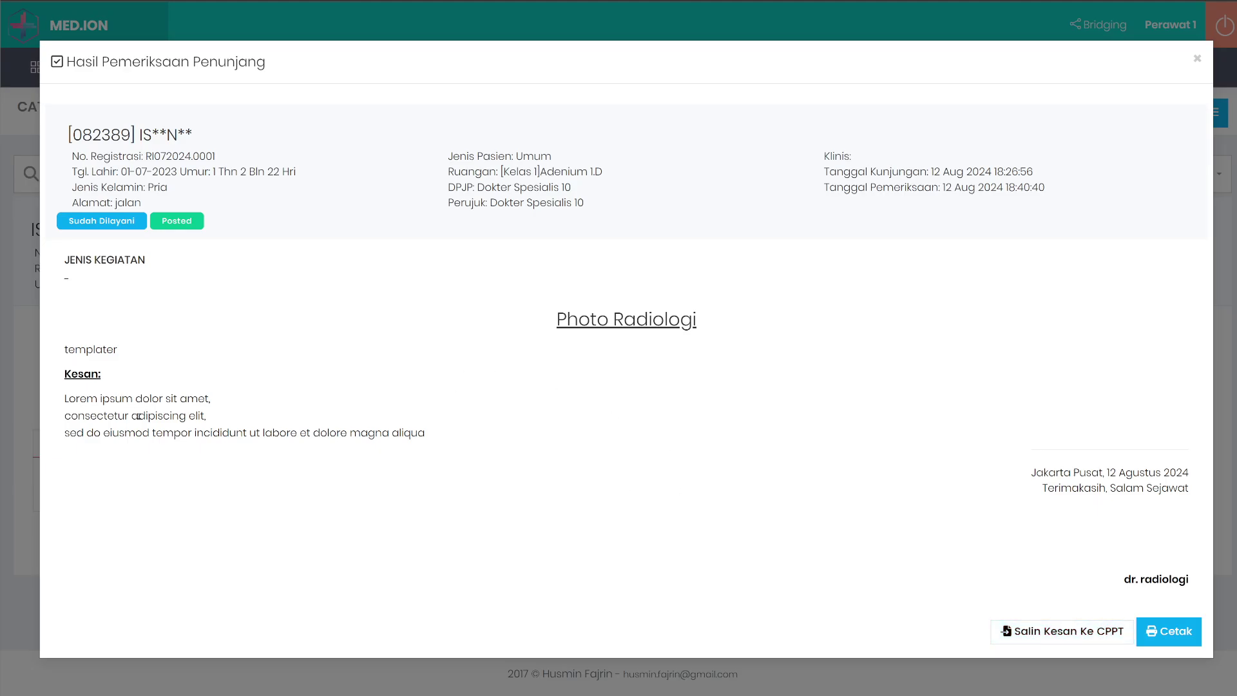
left_click(1062, 631)
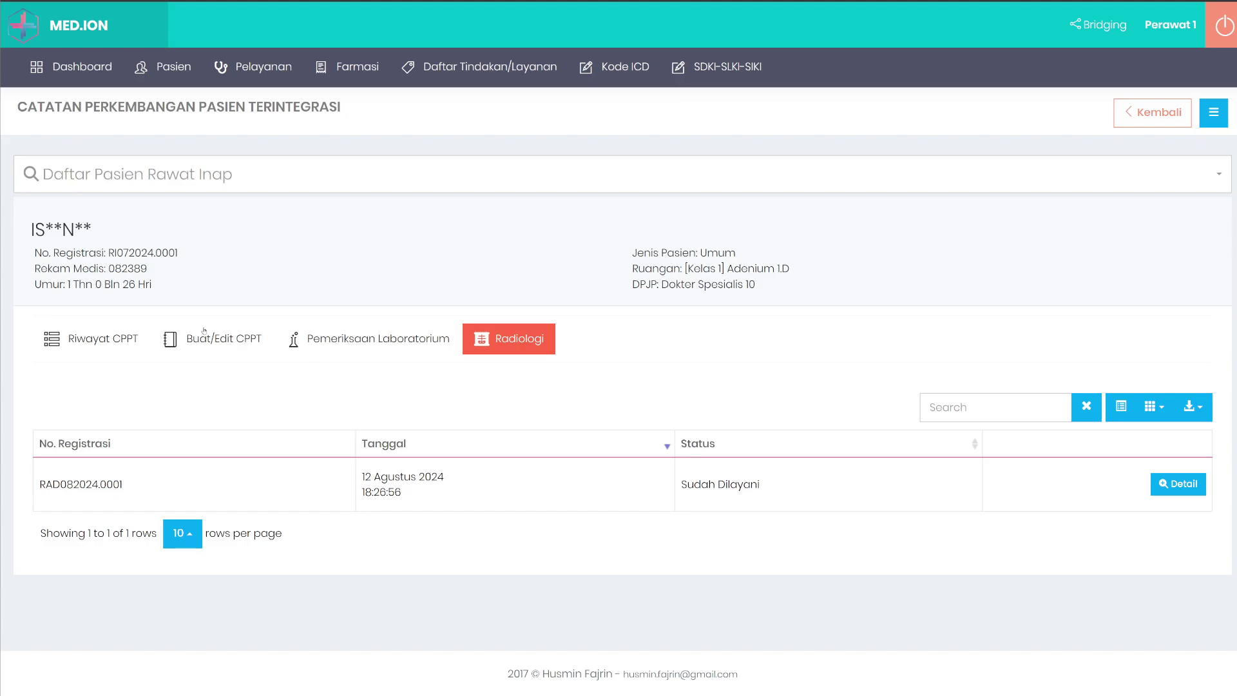
Check the Objective field shows the lab lines followed by the radiology impression.
left_click(203, 331)
scroll(358, 421, "down", 3)
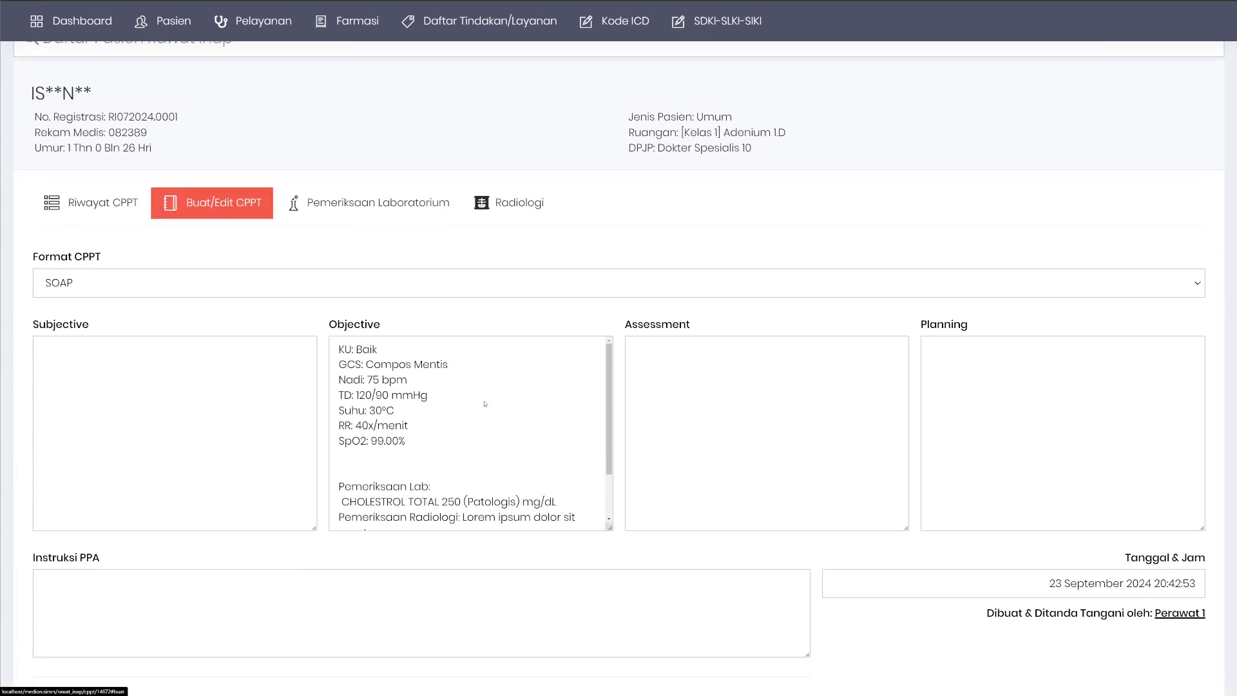
left_click_drag(337, 421, 386, 435)
left_click(469, 452)
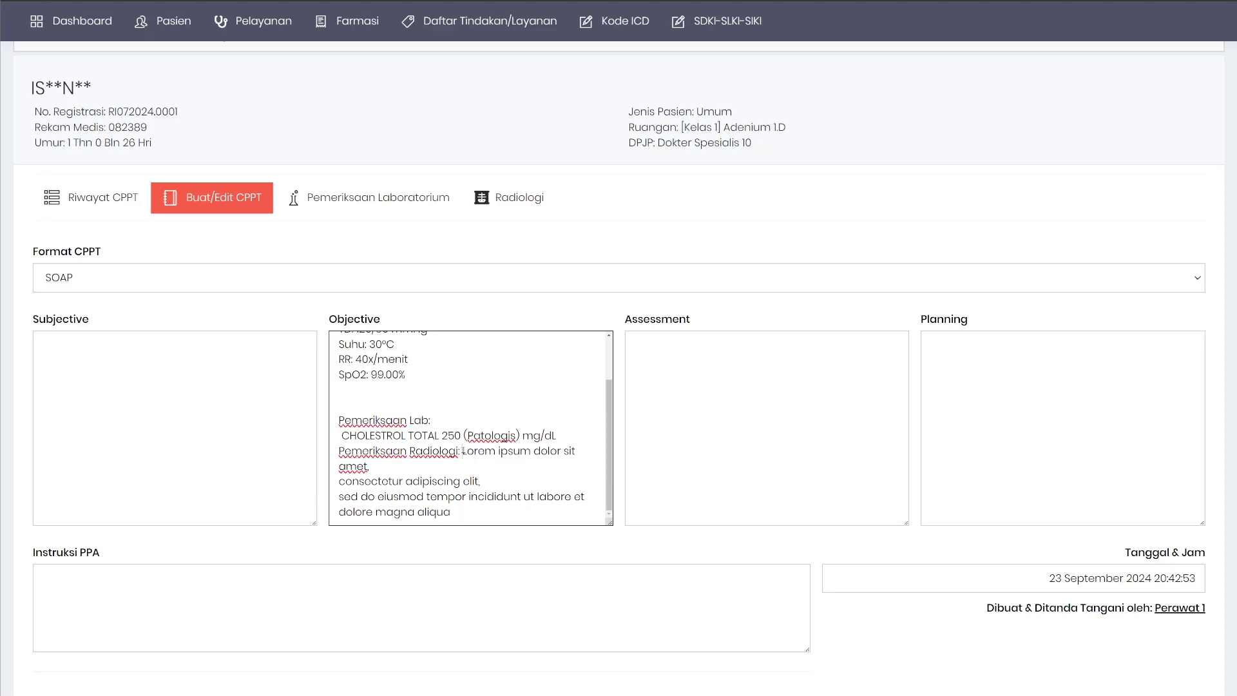
left_click_drag(463, 451, 453, 515)
left_click(478, 413)
scroll(478, 413, "up", 3)
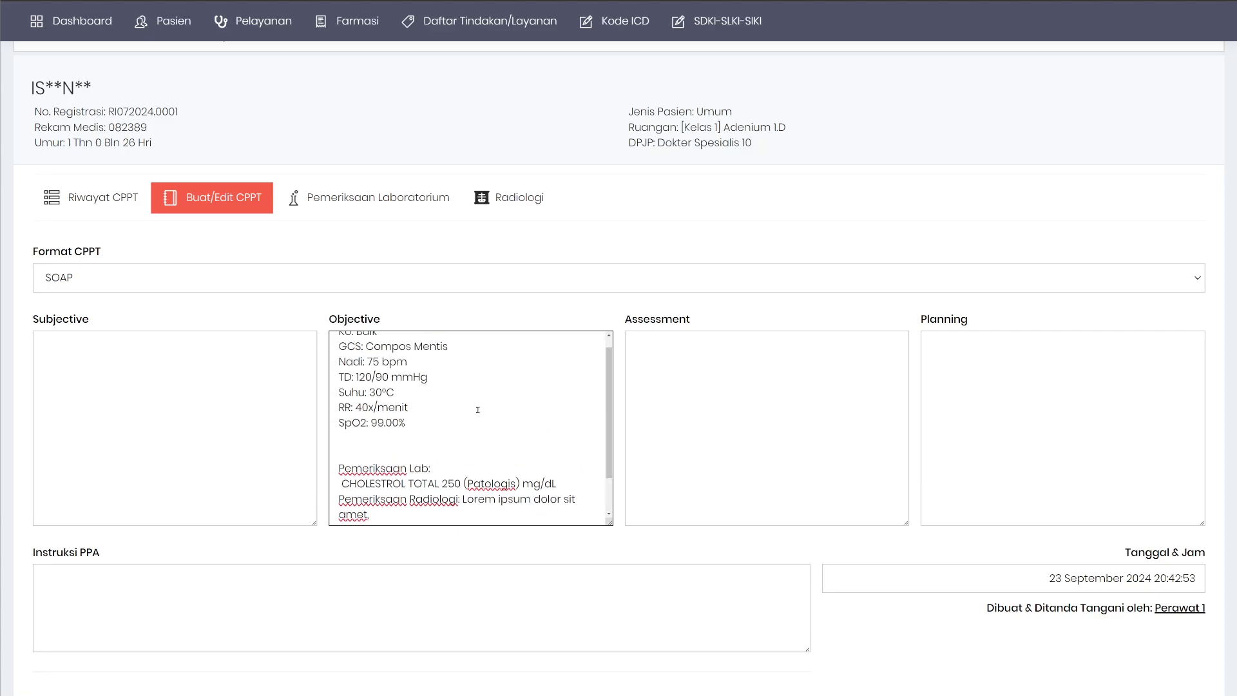
From the Rawat Darurat list, open Tindakan/Layanan Medis for the 14 Agustus 2024 visit.
scroll(511, 447, "up", 2)
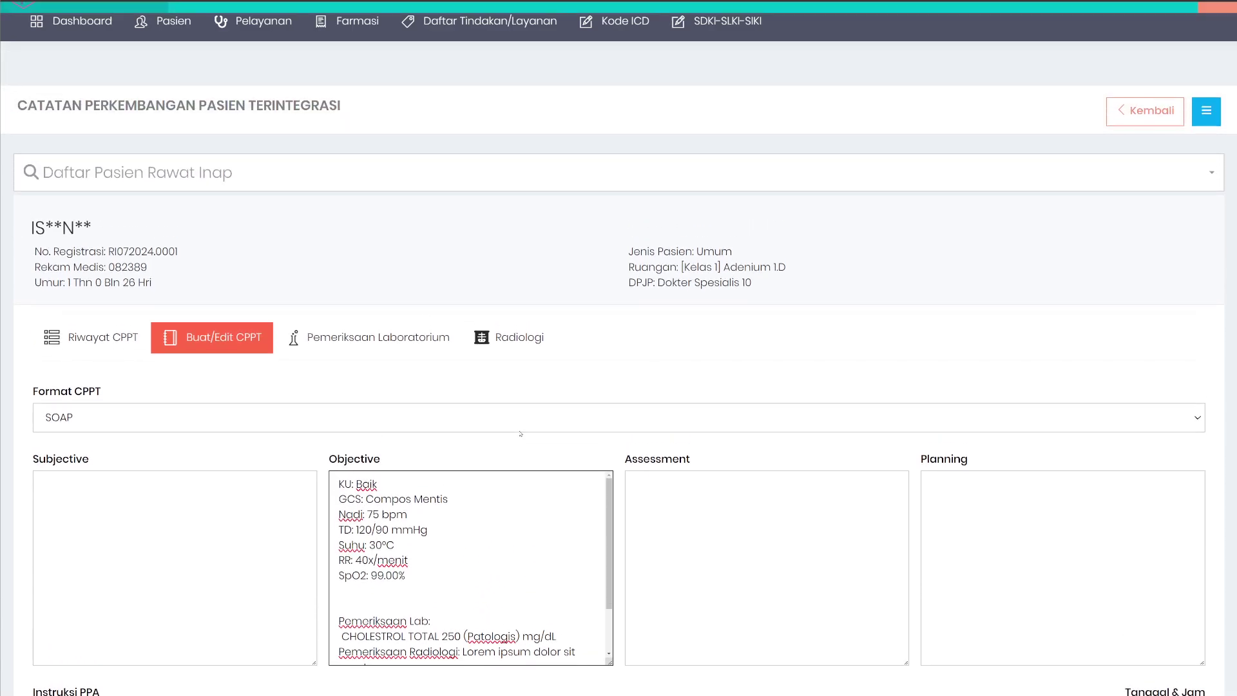
left_click(258, 60)
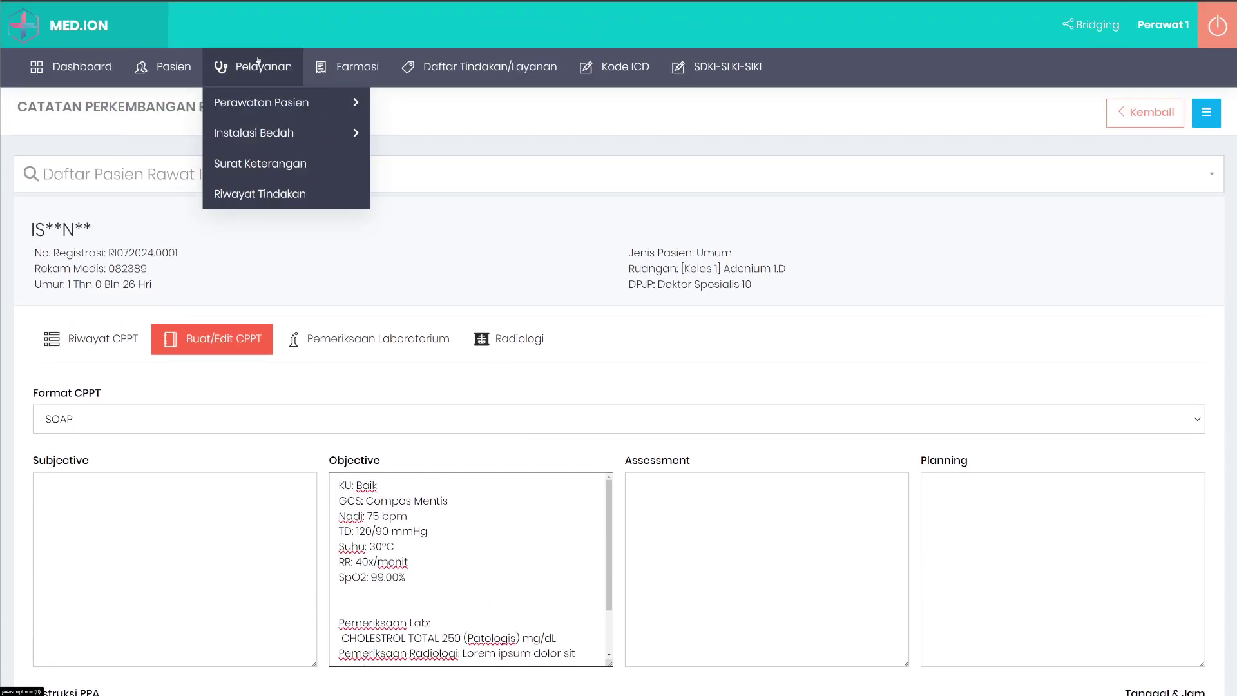
mouse_move(271, 101)
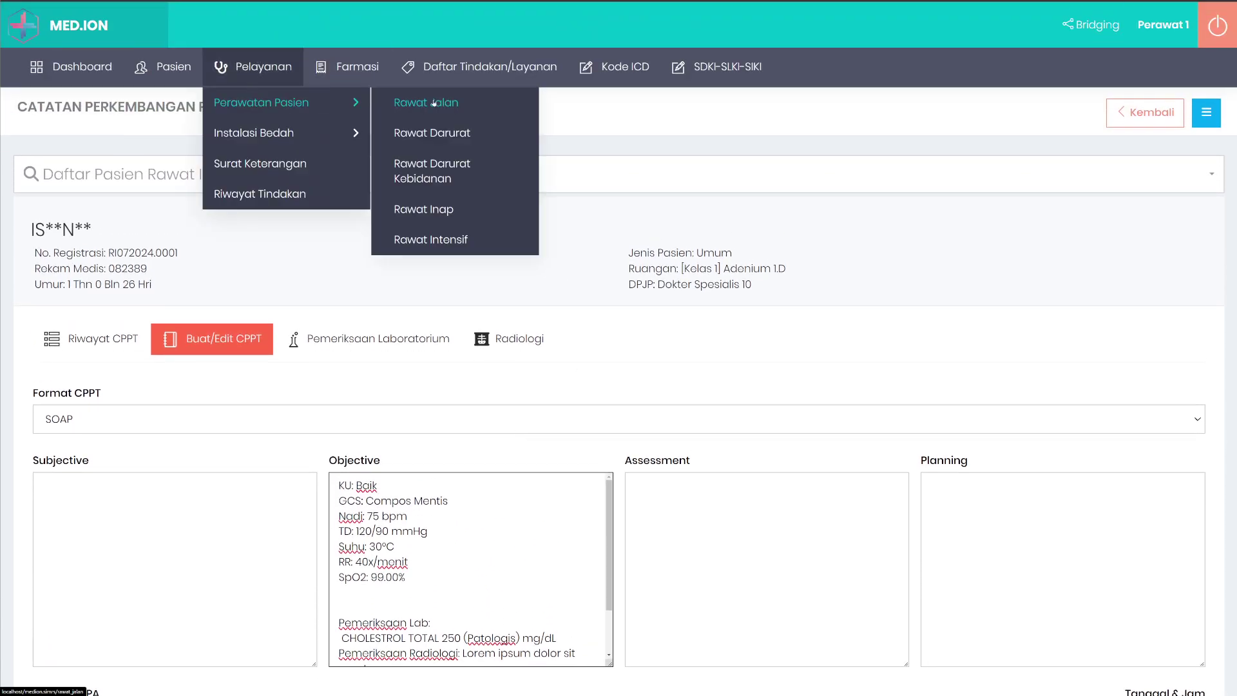
left_click(437, 139)
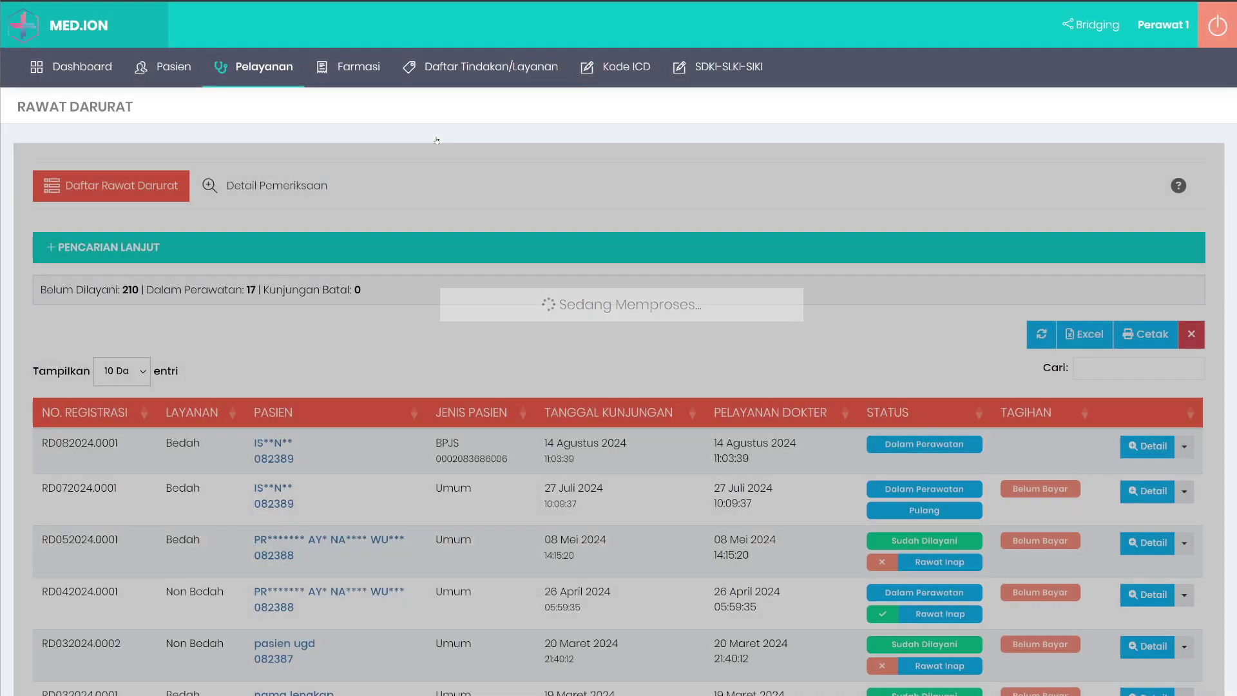
scroll(704, 406, "down", 1)
scroll(704, 406, "down", 1)
right_click(674, 328)
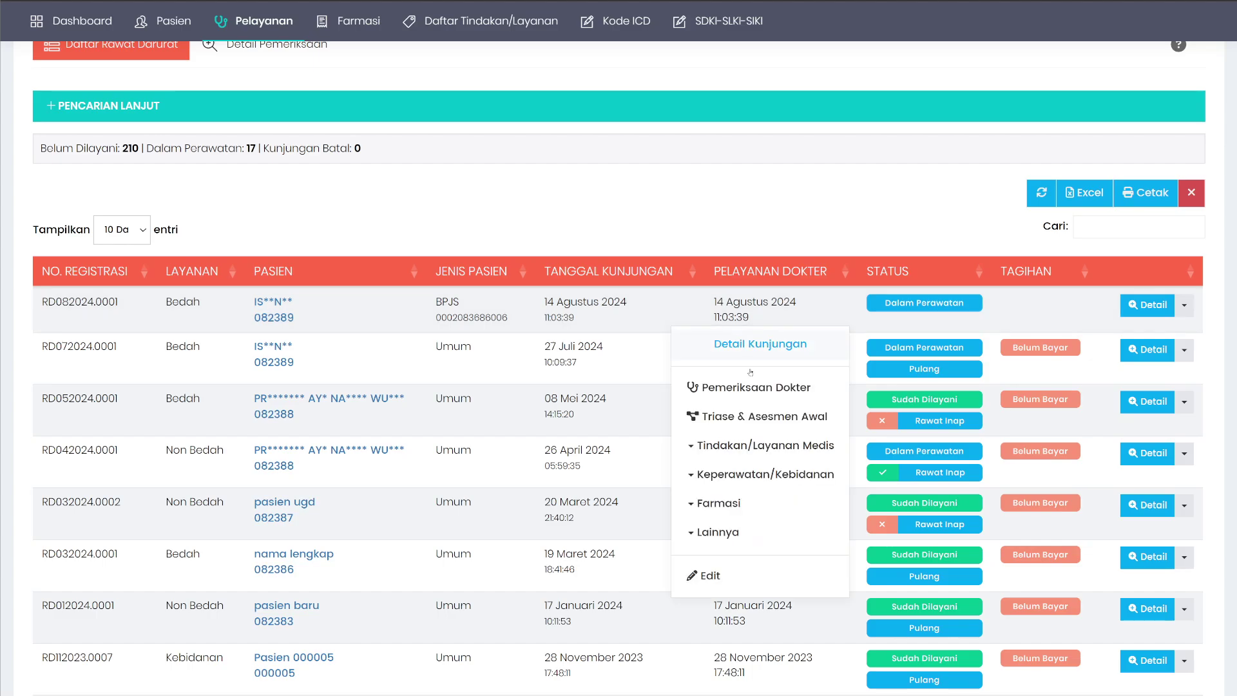
mouse_move(775, 446)
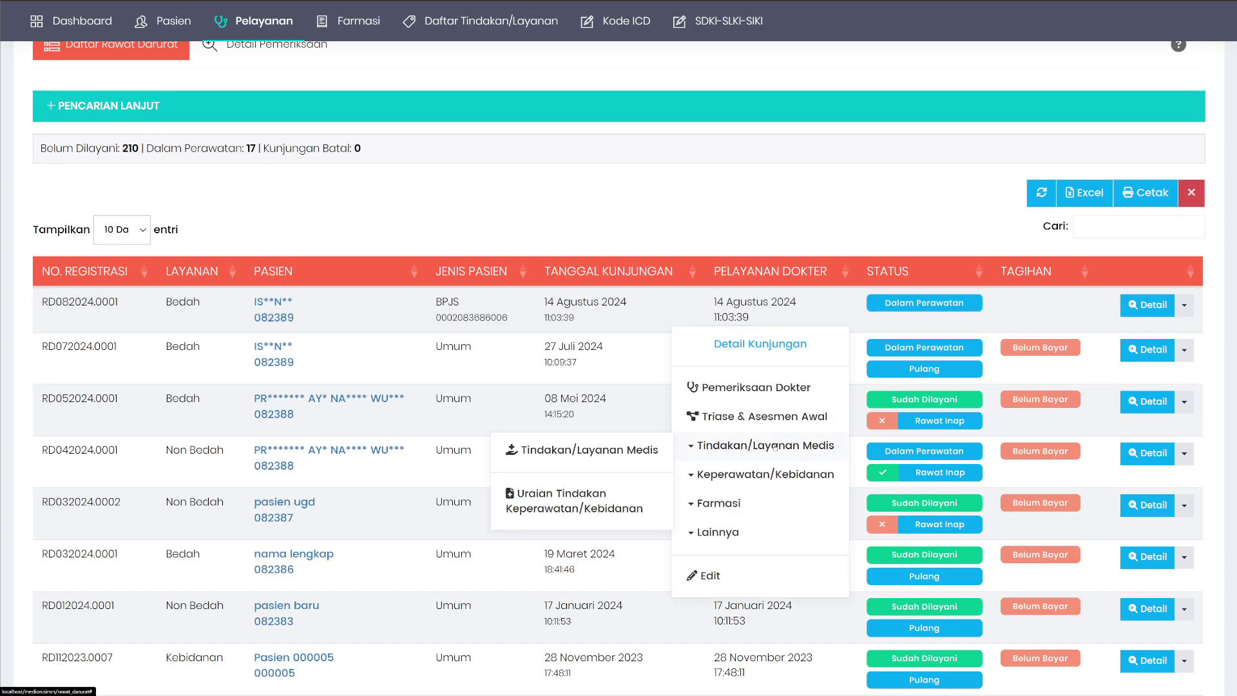
left_click(600, 454)
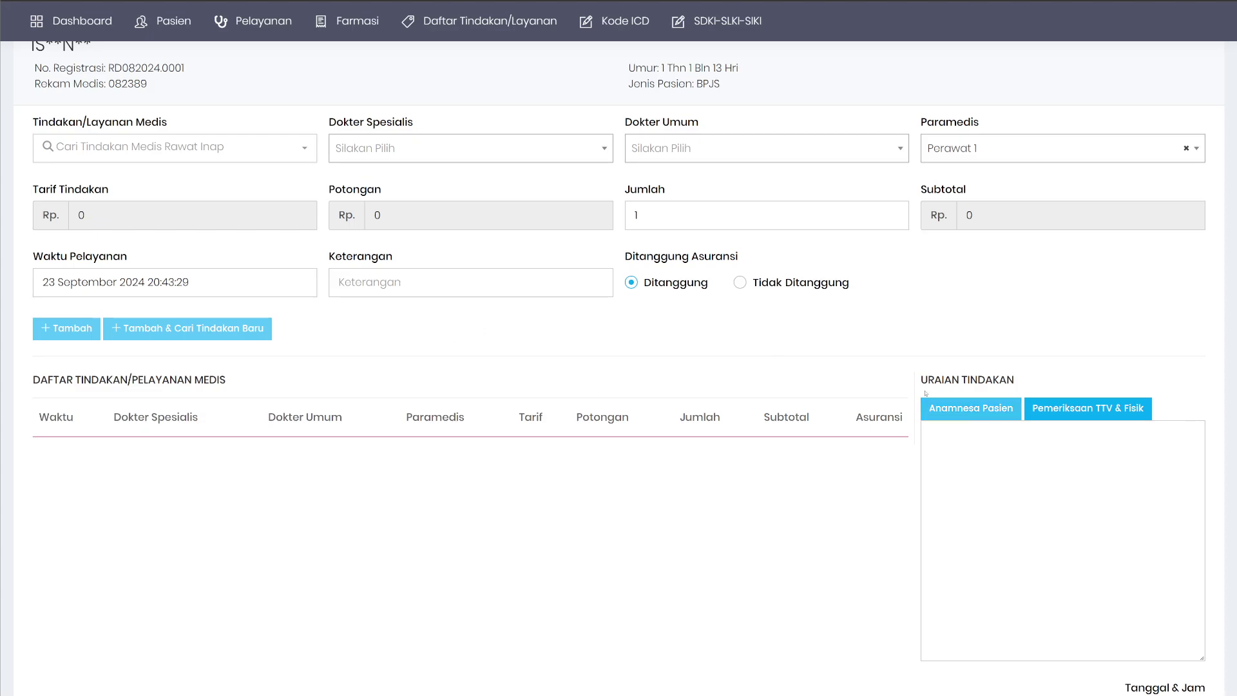
scroll(388, 387, "up", 2)
scroll(389, 388, "up", 1)
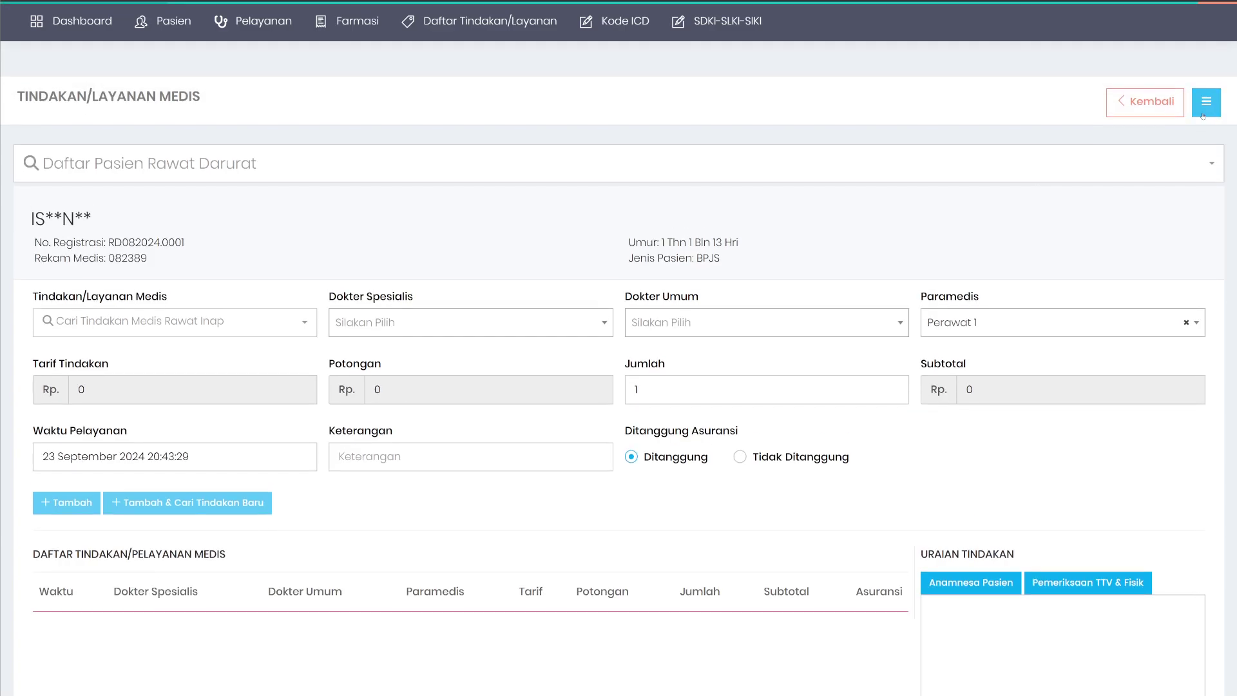
left_click(1207, 102)
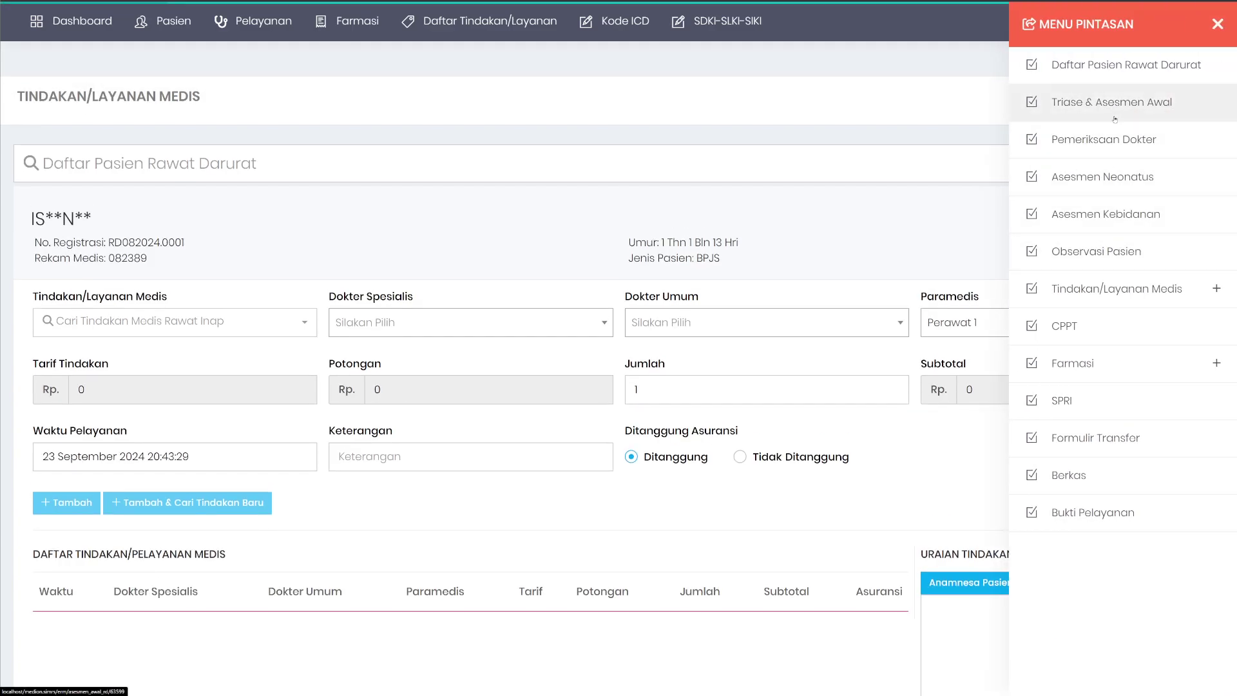
left_click(1116, 289)
left_click(1071, 379)
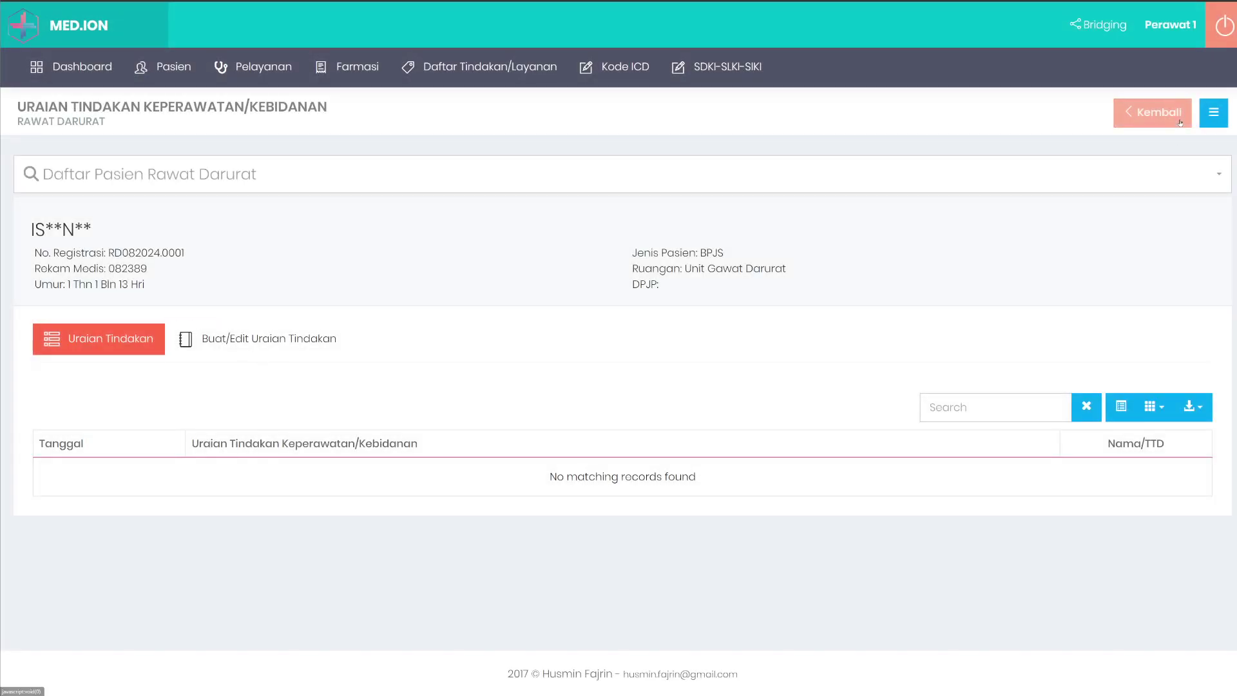
left_click(1213, 113)
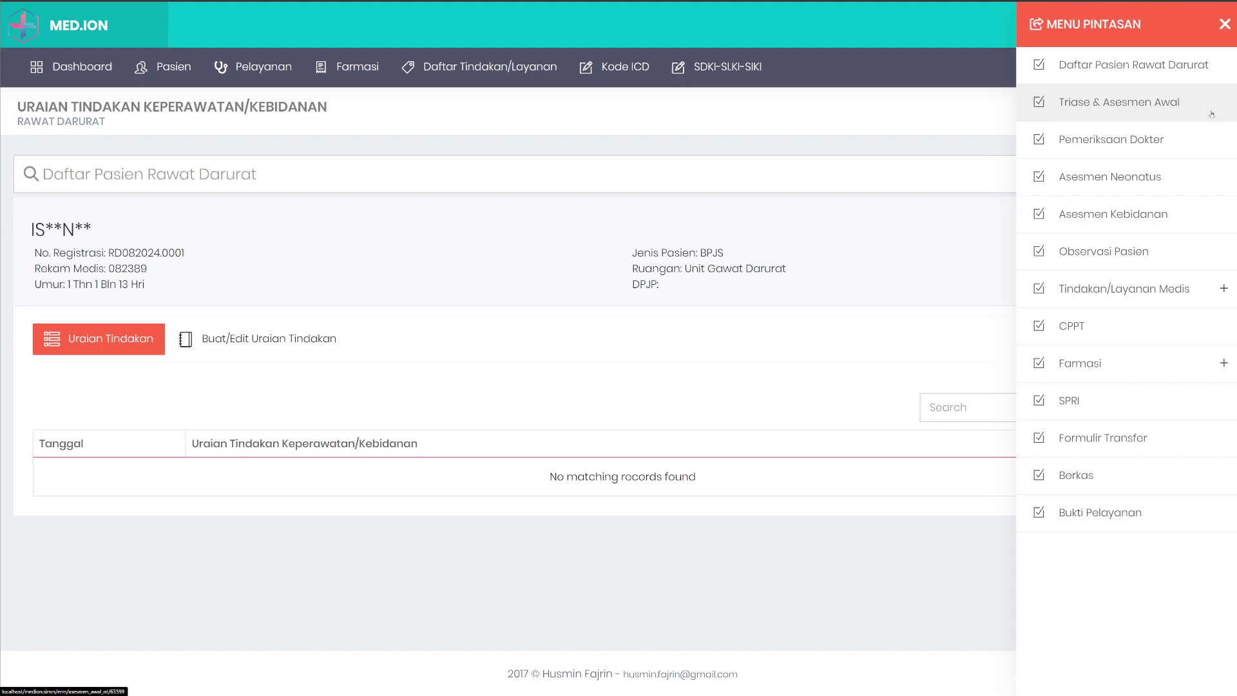
left_click(1138, 290)
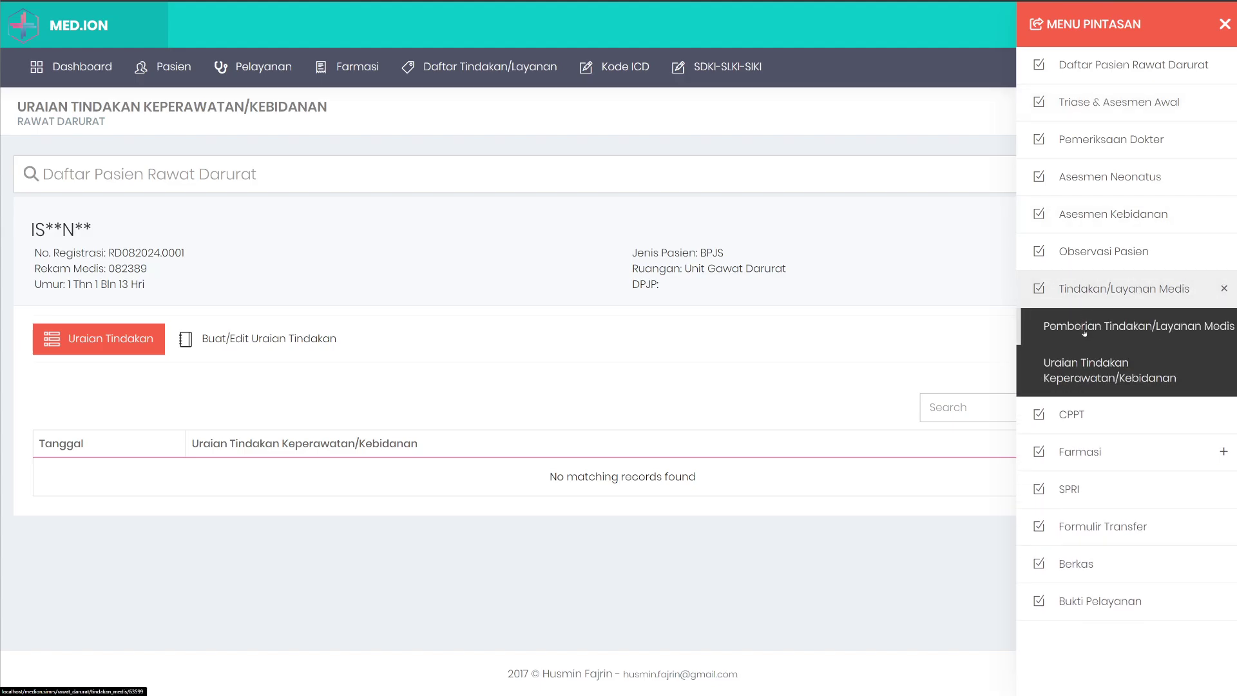
left_click(1063, 324)
scroll(722, 412, "down", 1)
scroll(722, 412, "down", 2)
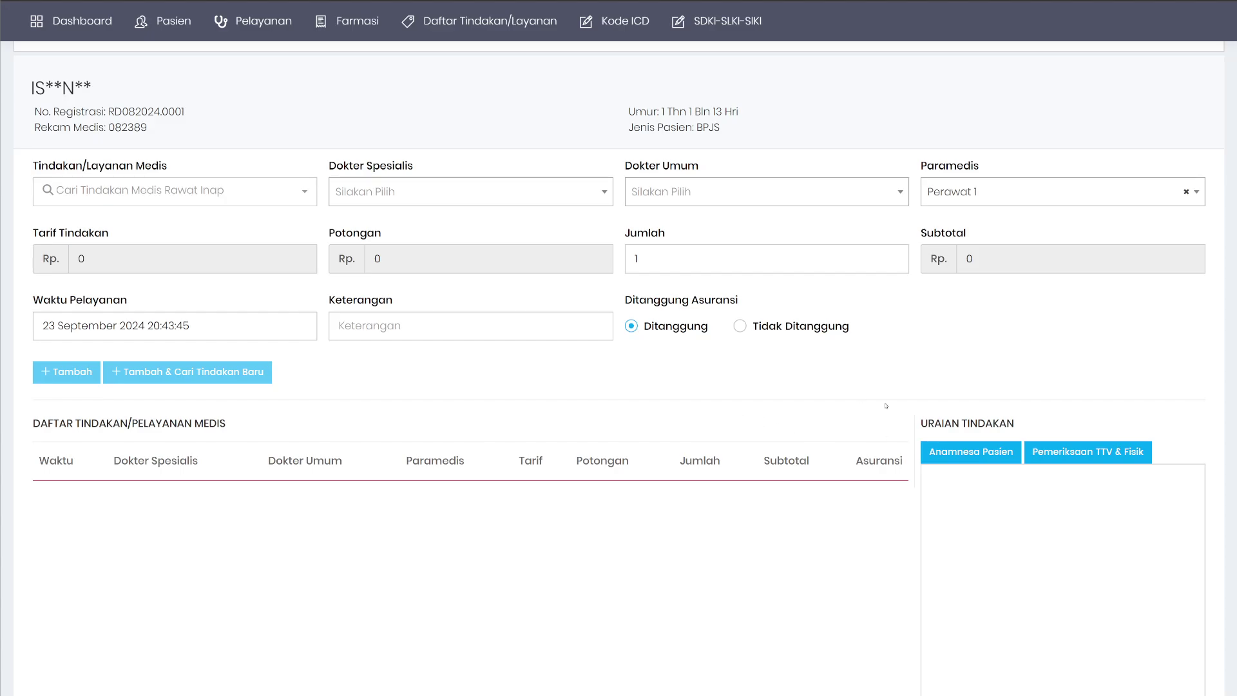
scroll(608, 423, "down", 3)
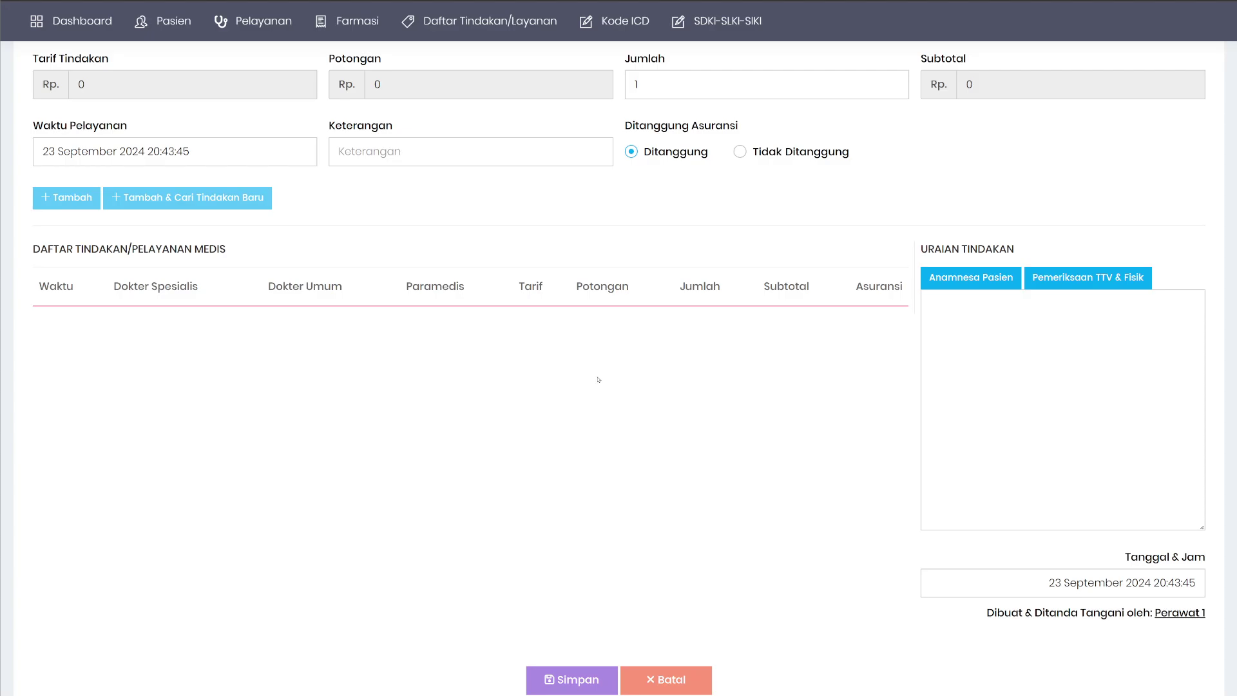
scroll(558, 381, "up", 3)
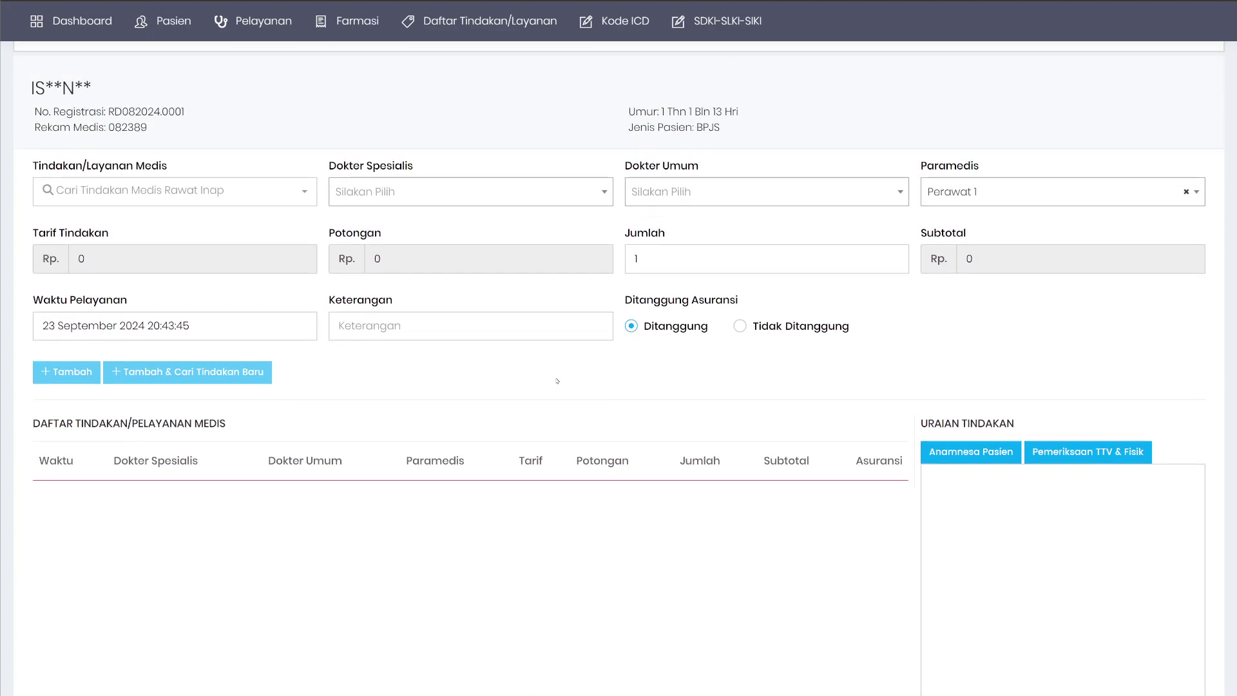
Add Injeksi IM with Perawat 1 and the note 'obat yang diberikan' to the action list.
left_click(172, 190)
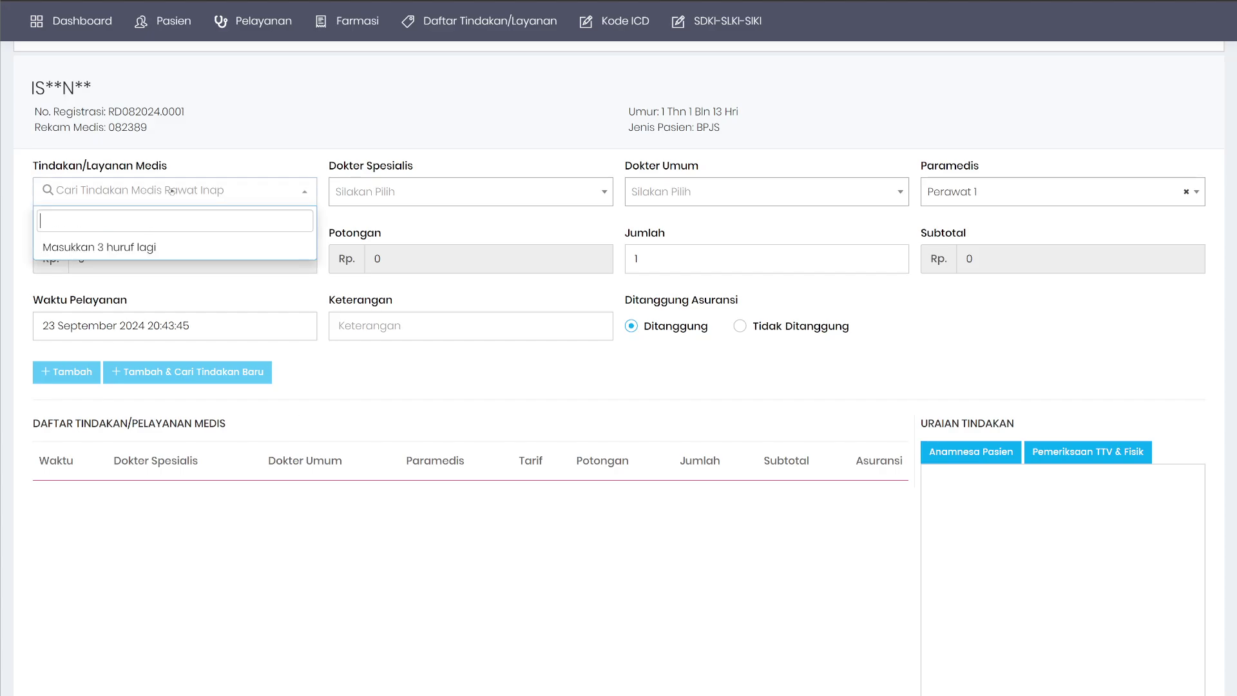
type("injek")
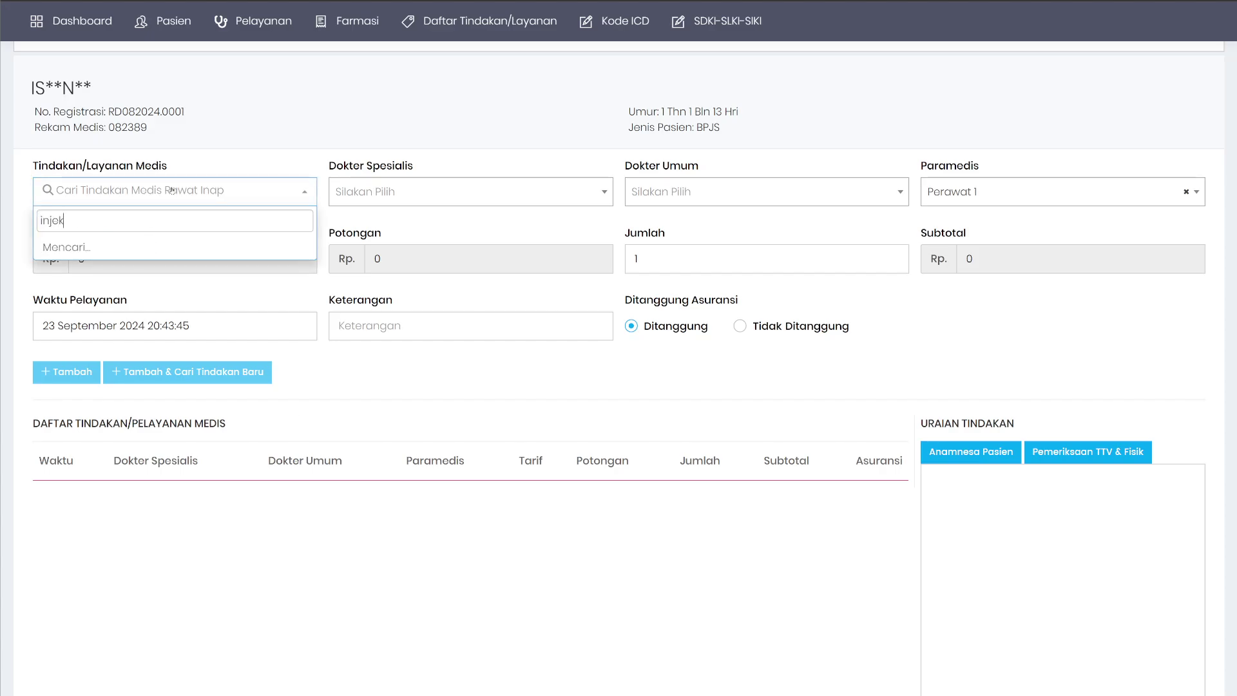
left_click(189, 286)
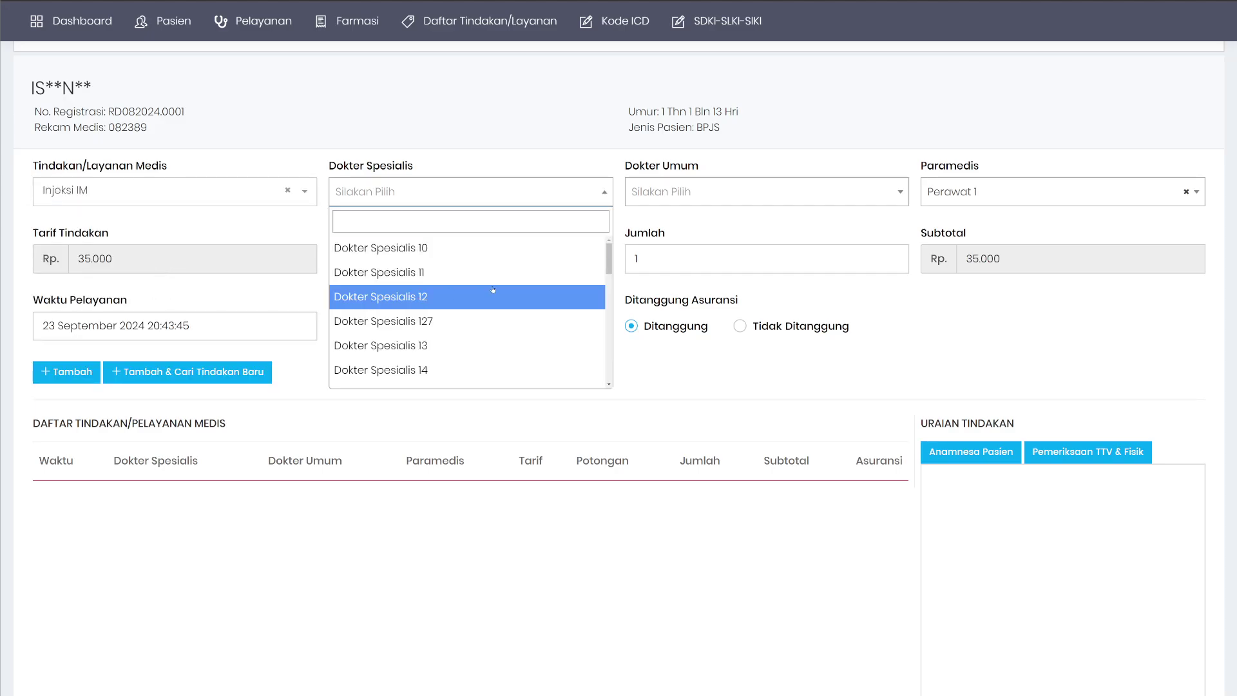
left_click(955, 192)
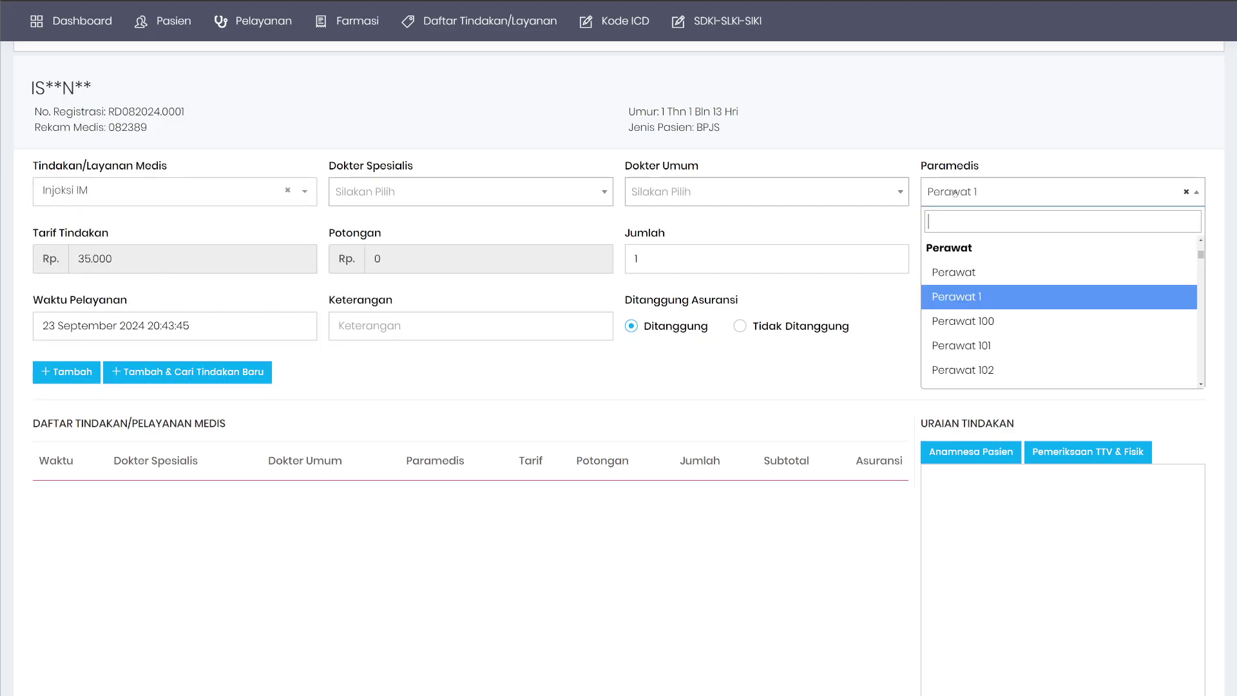
left_click(411, 329)
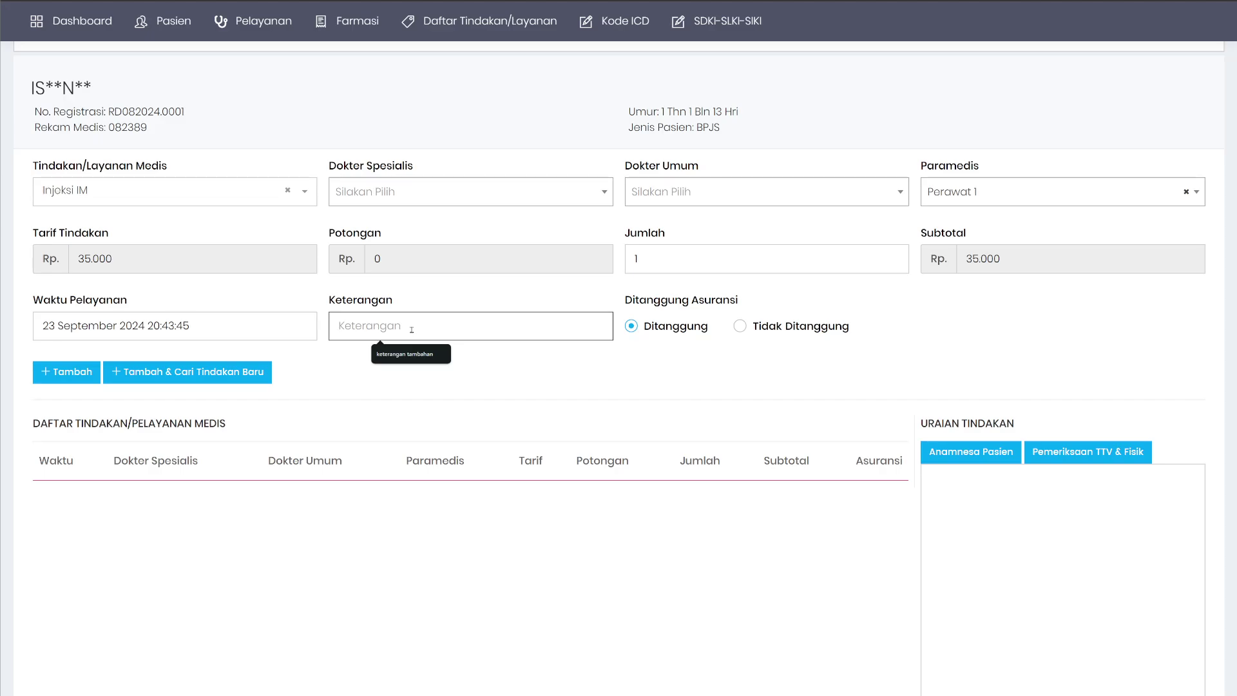
type("obat yang diber")
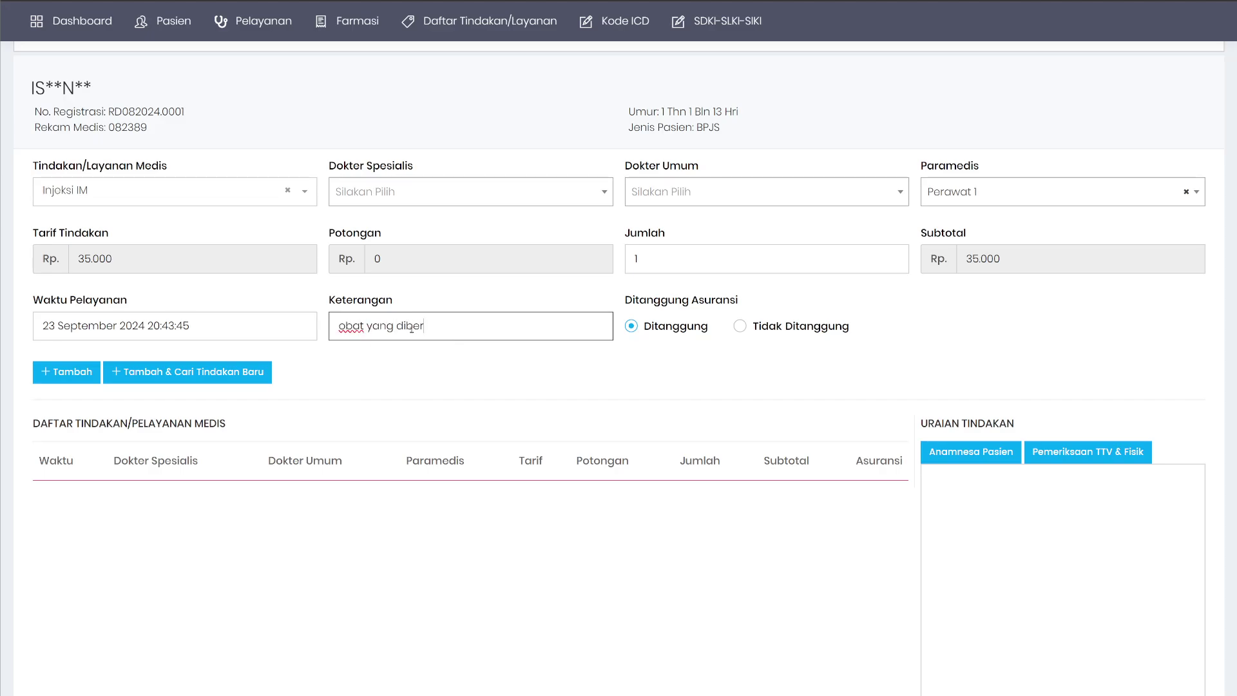
type("ikan")
left_click(66, 372)
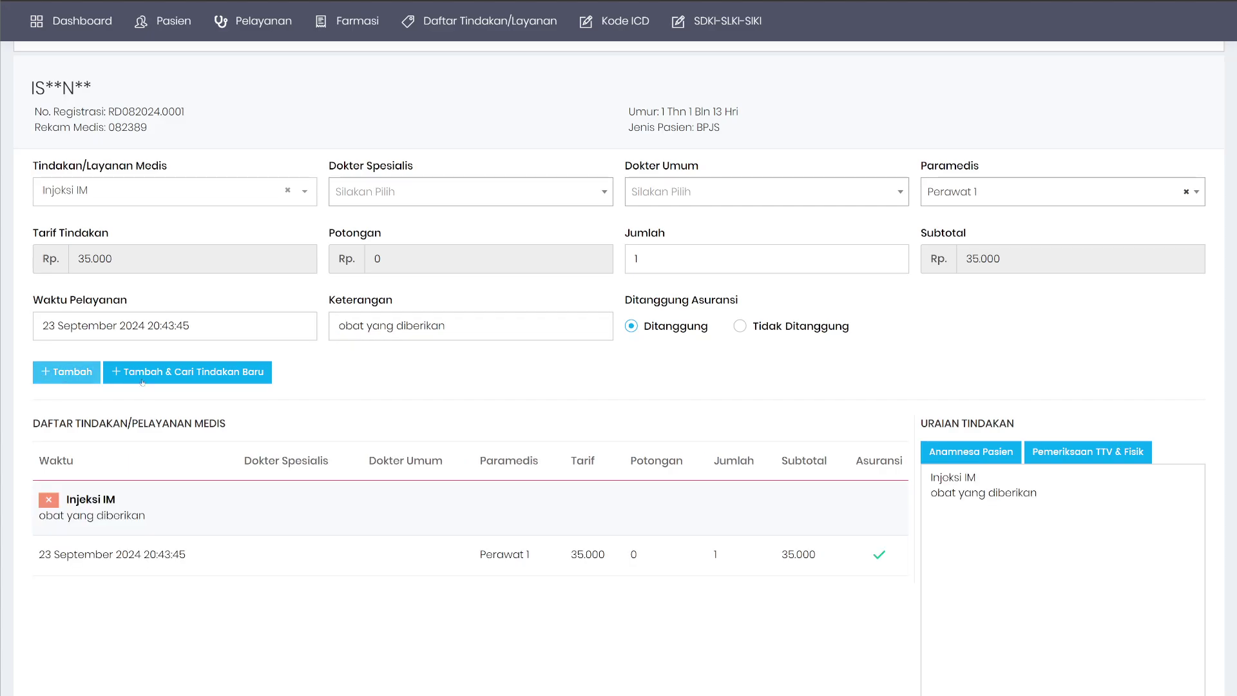
Save the action with the signing PIN and open the Uraian Tindakan page.
scroll(1093, 415, "down", 3)
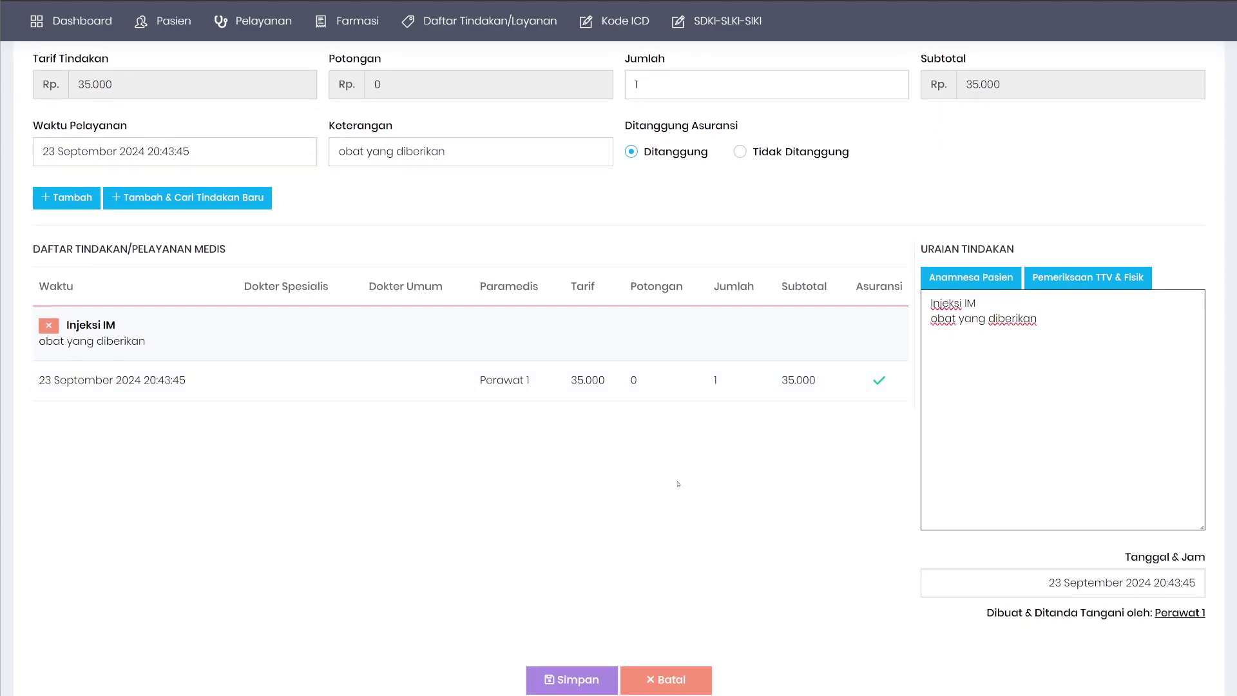
scroll(838, 419, "down", 2)
left_click(588, 594)
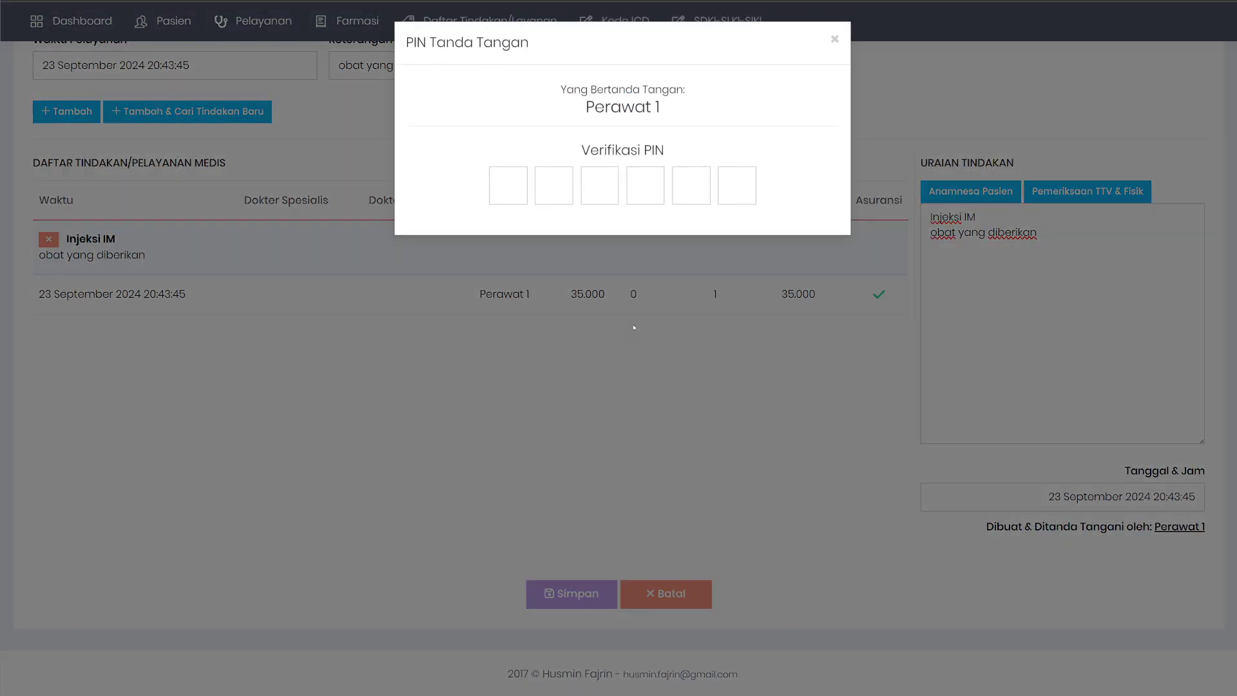
type("123456")
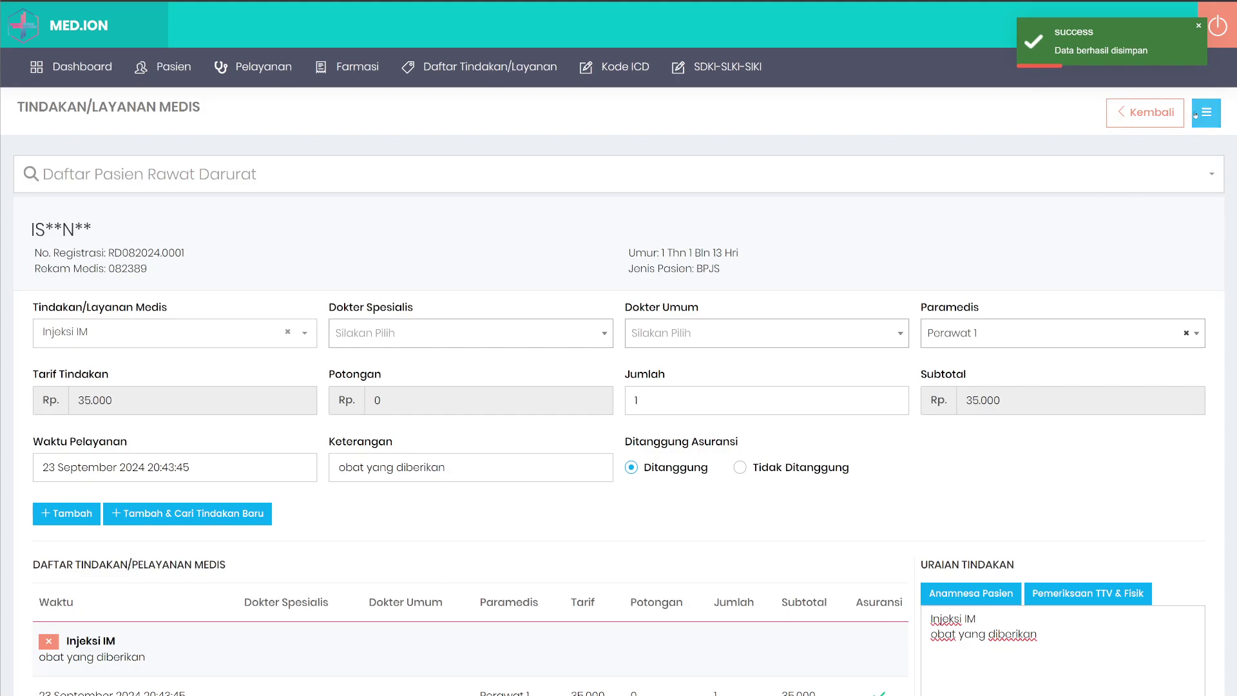
left_click(1207, 111)
left_click(1116, 289)
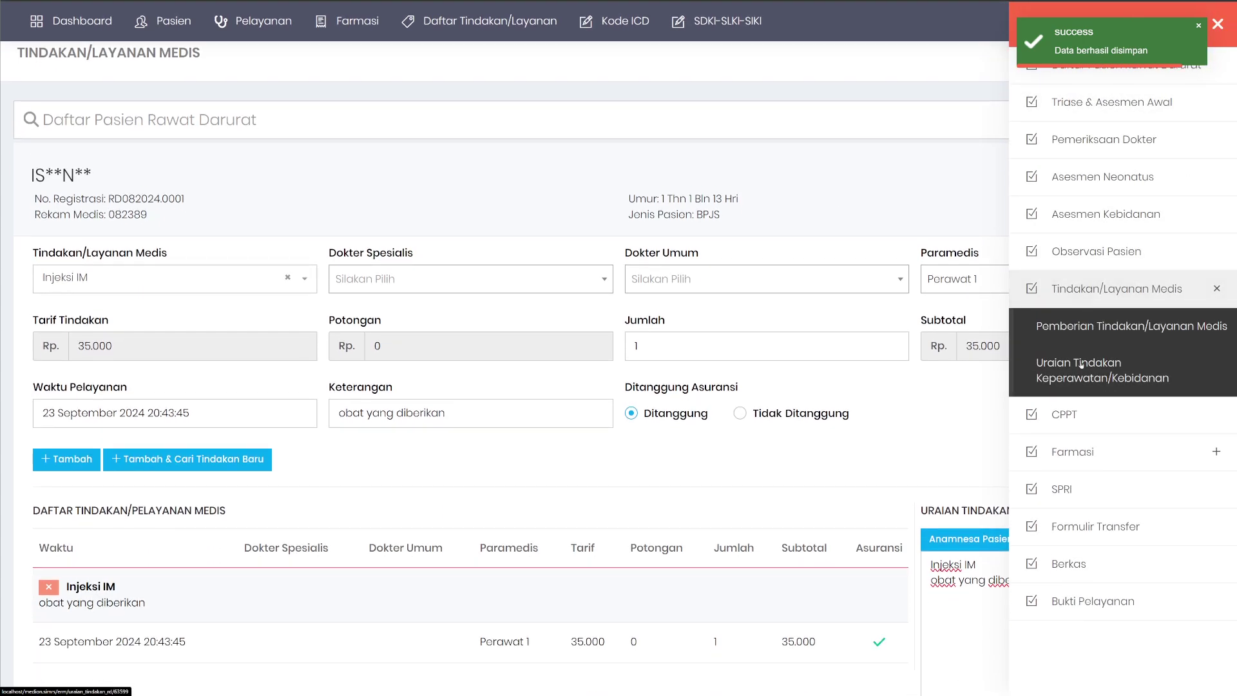
left_click(1096, 373)
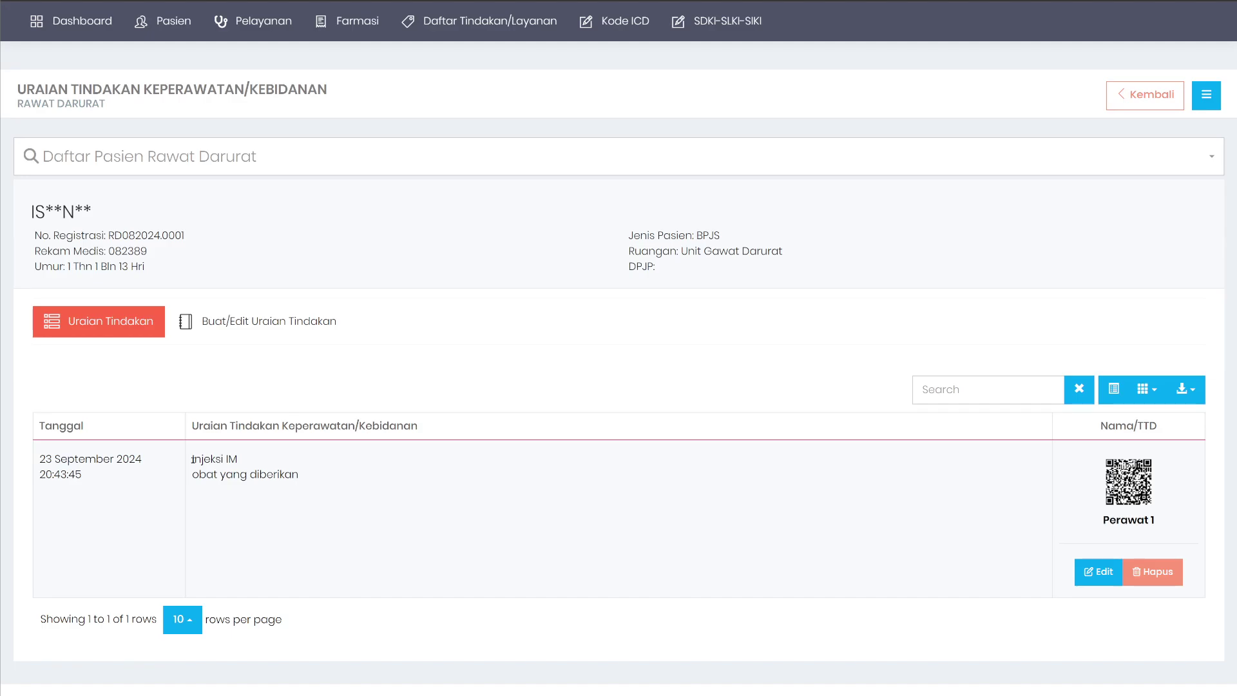
left_click_drag(193, 460, 167, 482)
left_click(352, 465)
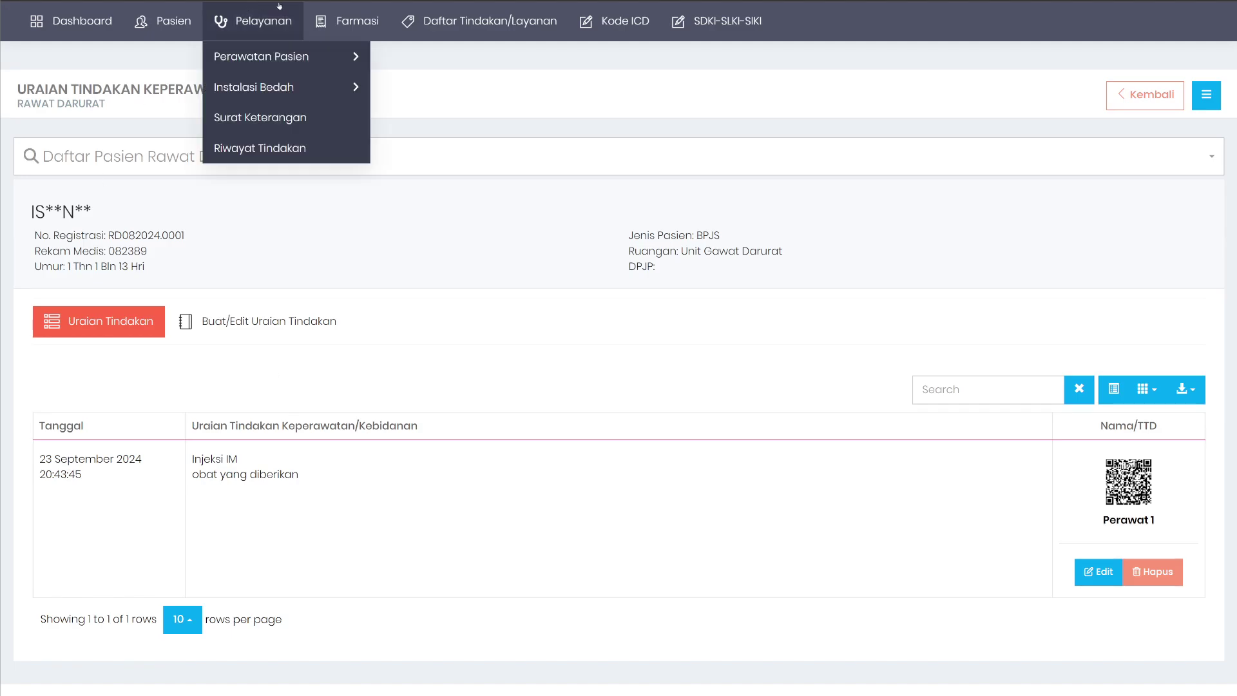
From the Rawat Inap list, open Tindakan/Layanan Medis for the first inpatient's visit.
mouse_move(232, 34)
mouse_move(290, 56)
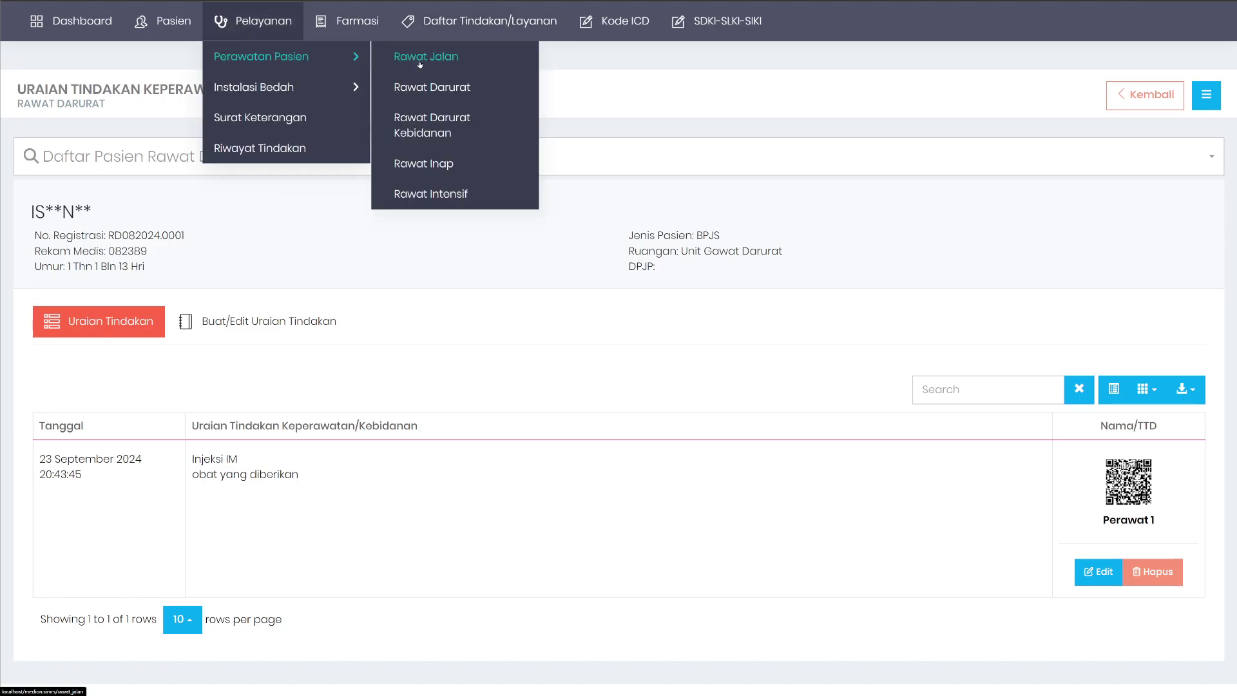
left_click(440, 162)
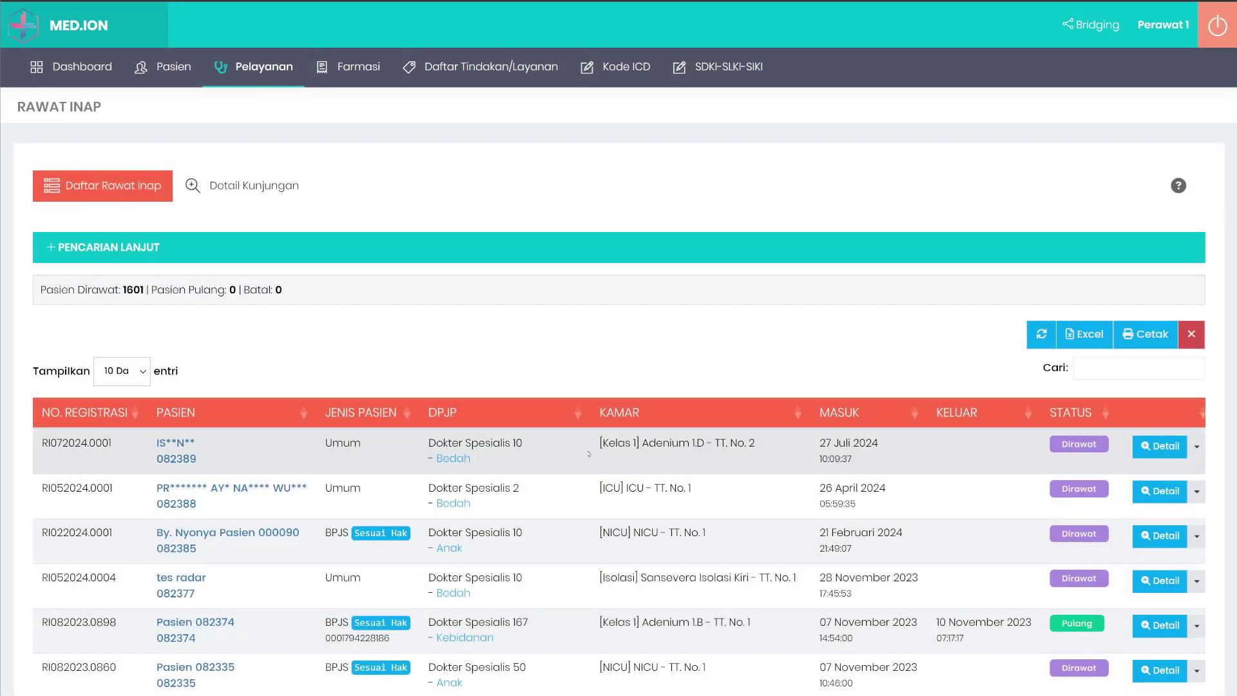
right_click(672, 457)
scroll(671, 456, "down", 3)
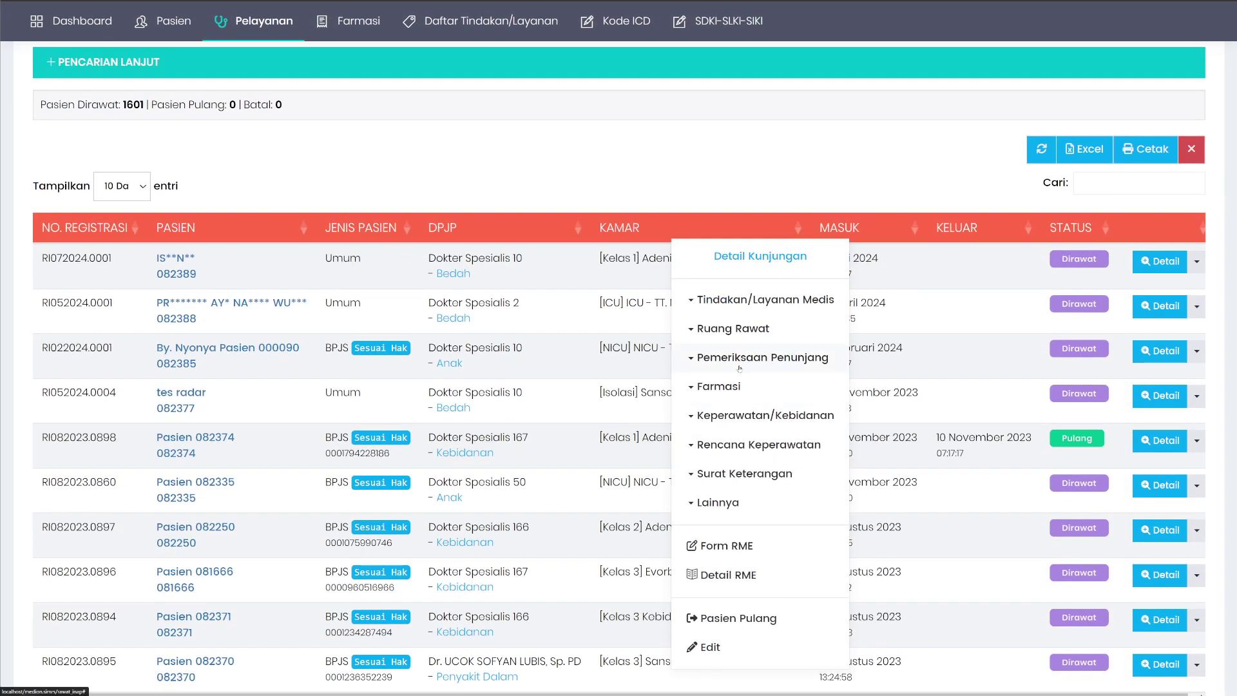
mouse_move(750, 299)
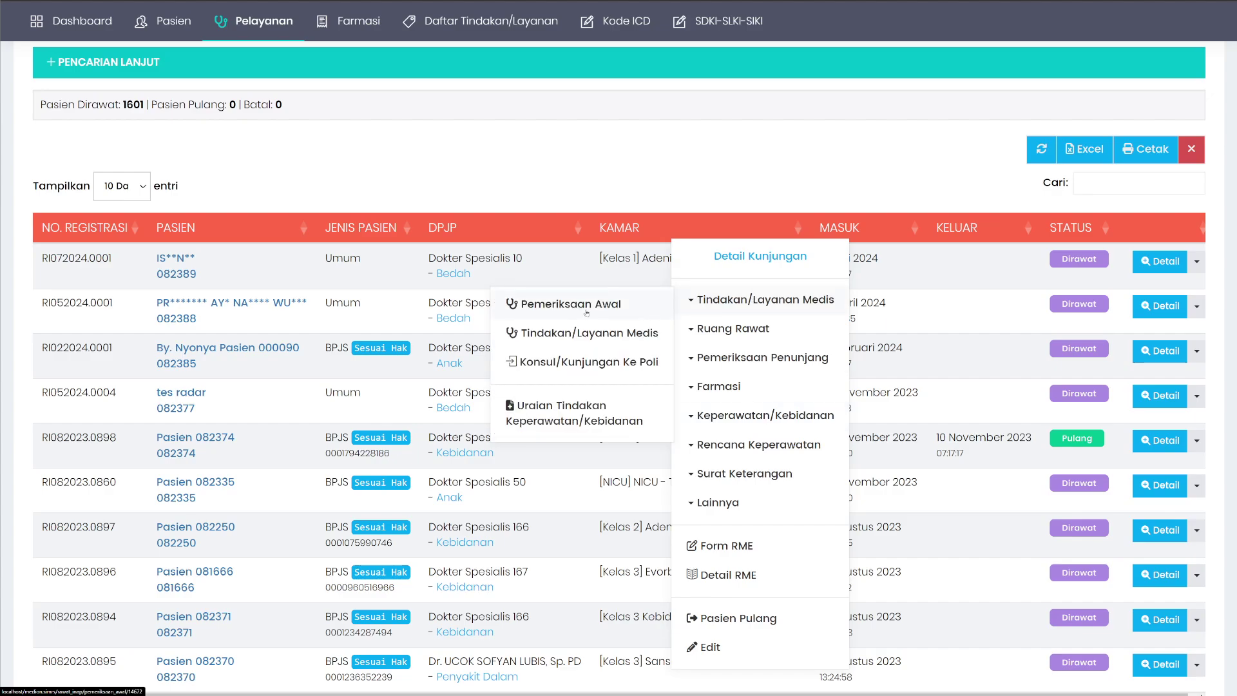
left_click(598, 340)
scroll(954, 465, "down", 2)
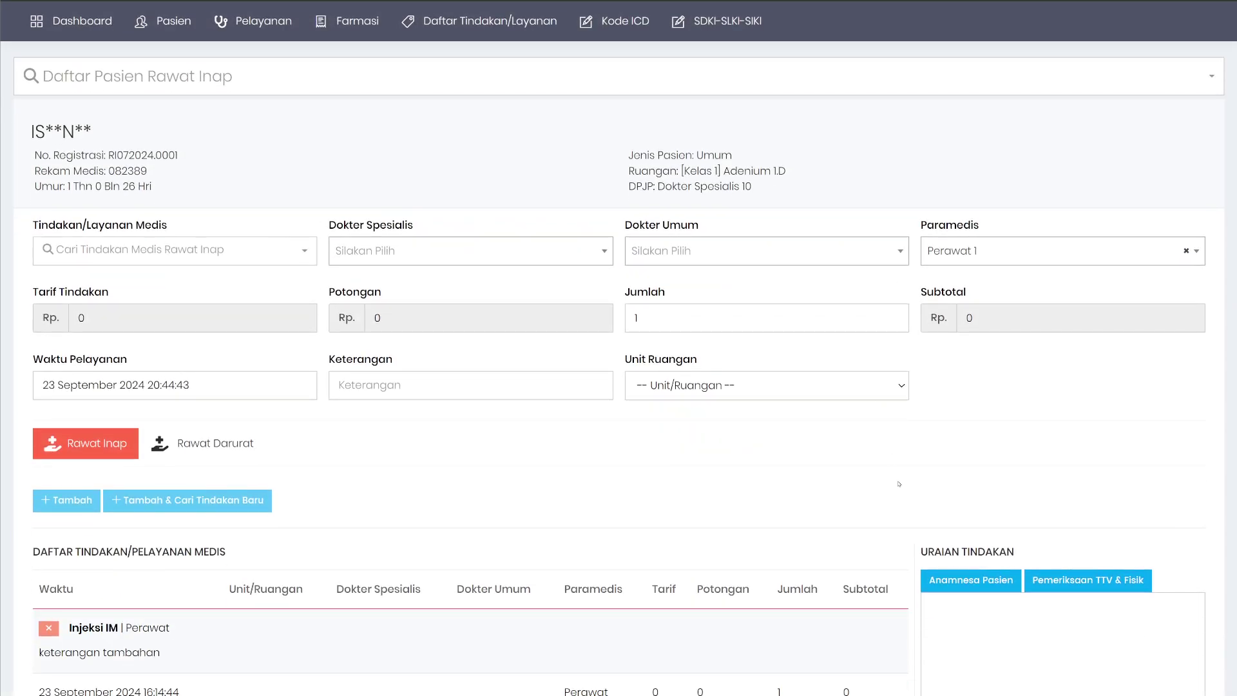
scroll(954, 466, "down", 2)
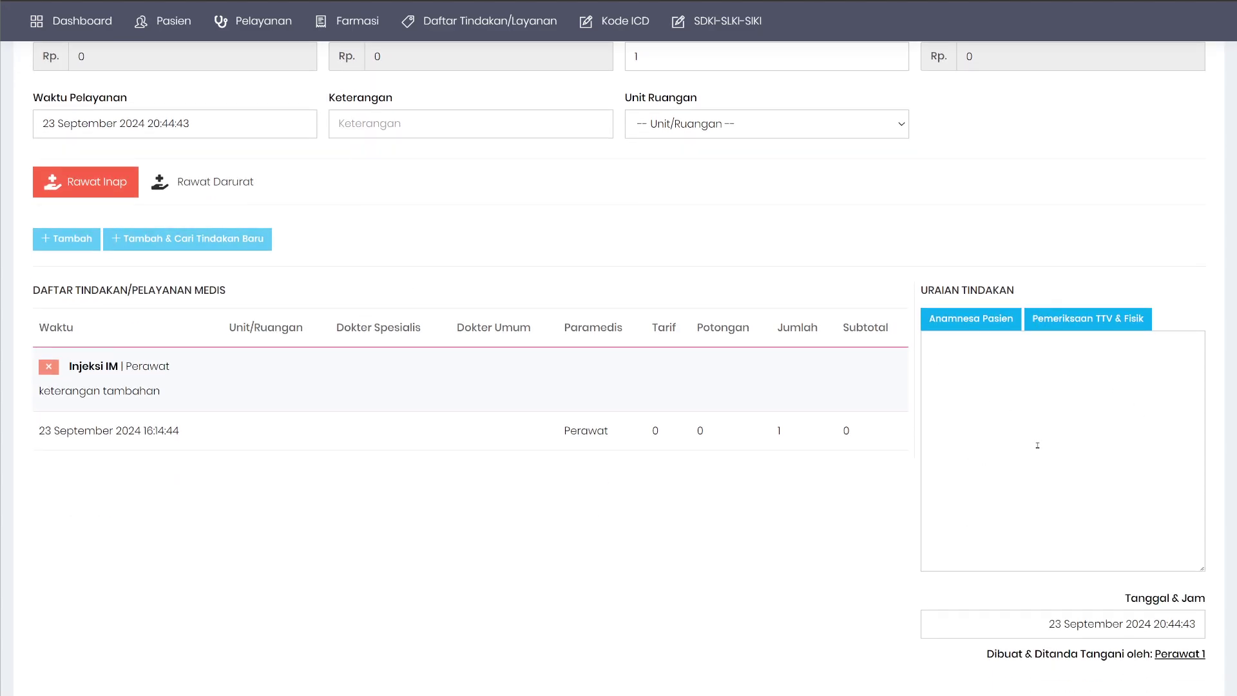
scroll(1038, 445, "up", 2)
scroll(1038, 444, "down", 2)
scroll(1091, 439, "up", 2)
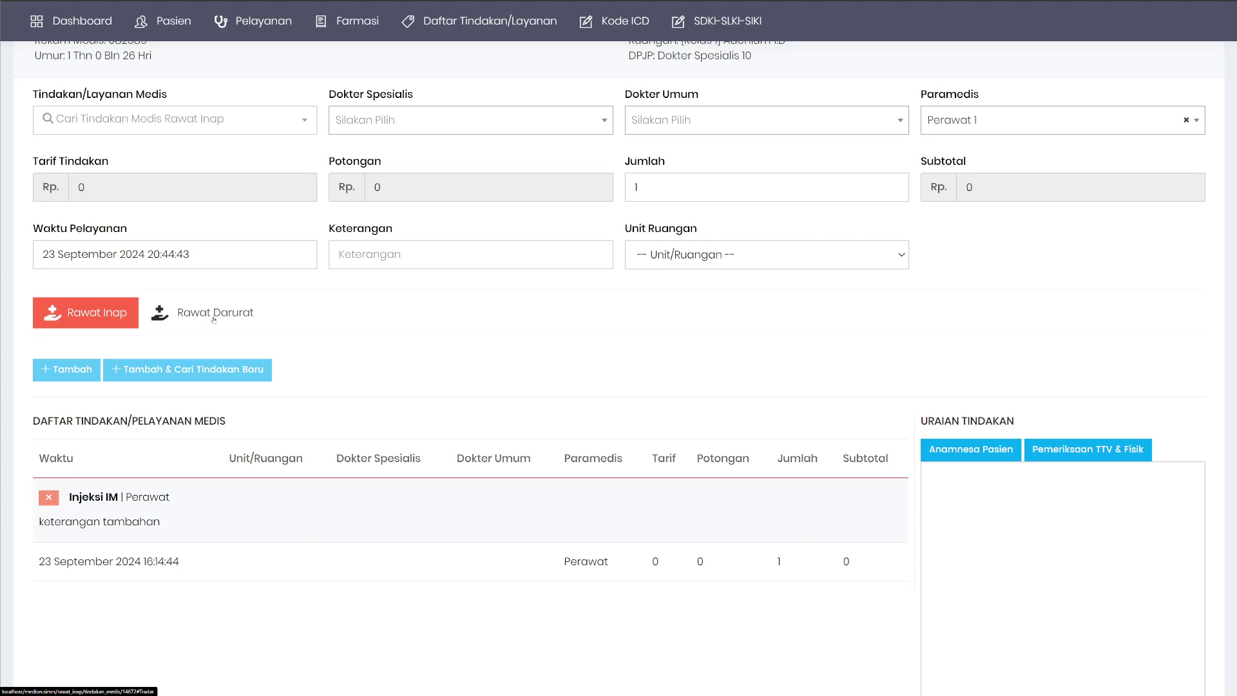
left_click(213, 318)
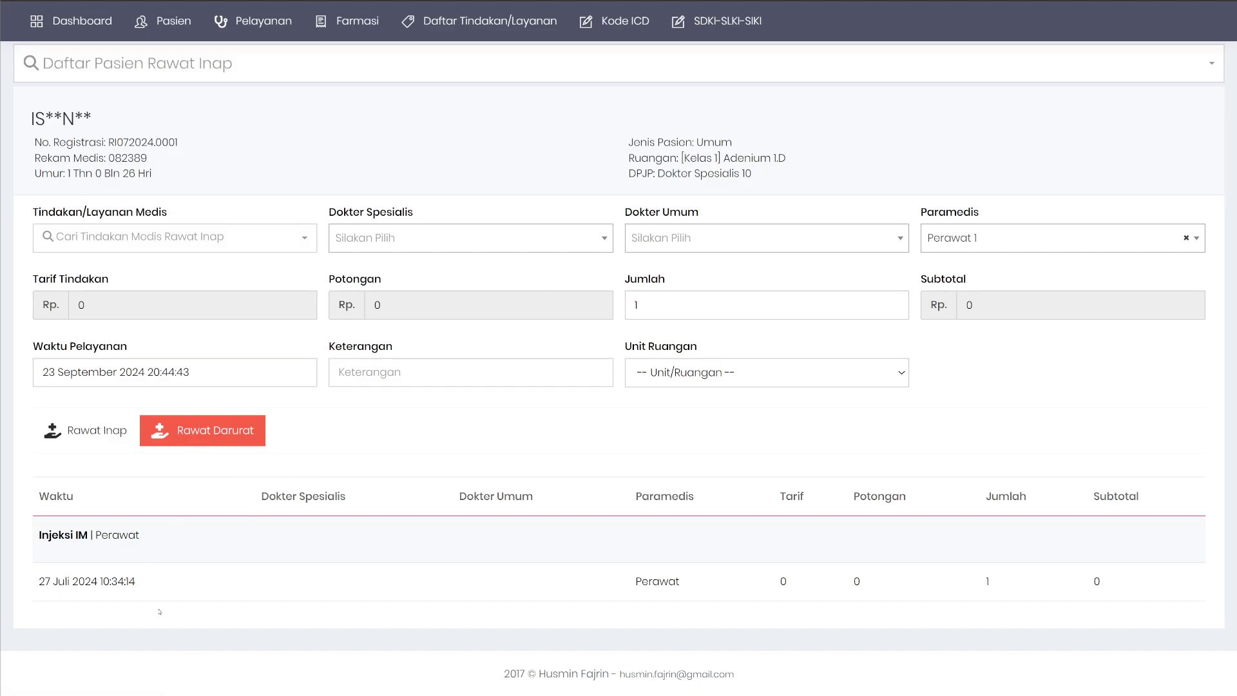
left_click(97, 431)
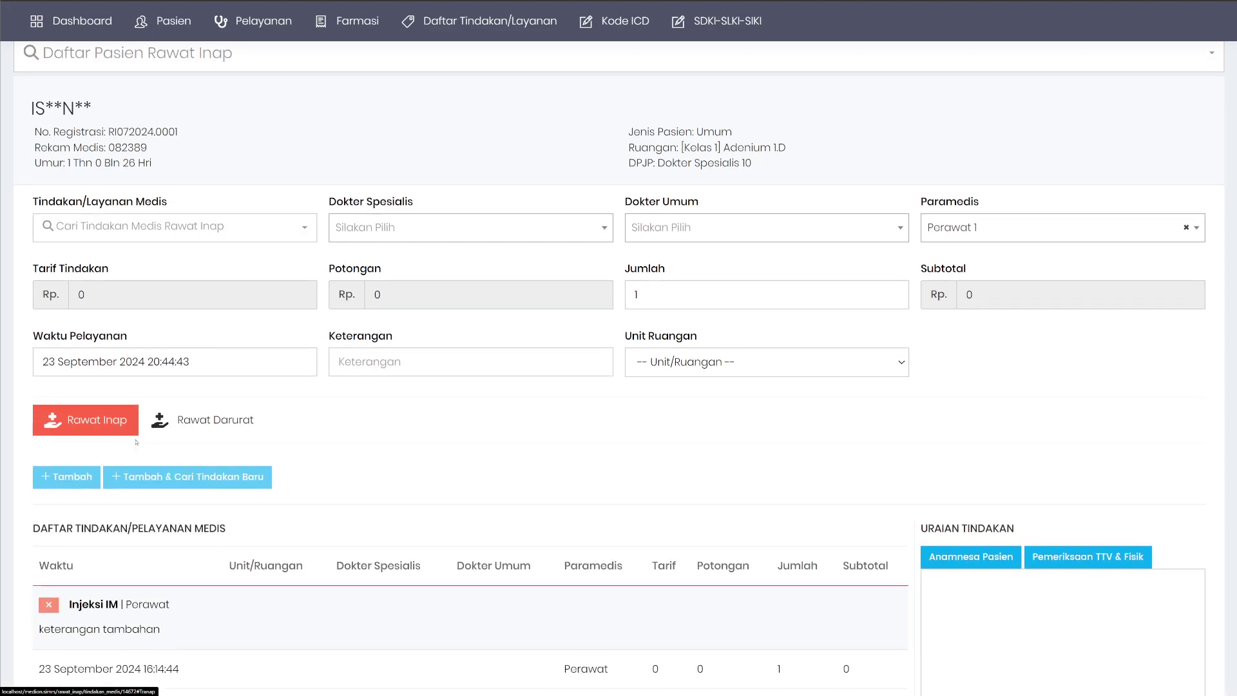
scroll(65, 465, "down", 1)
left_click(214, 385)
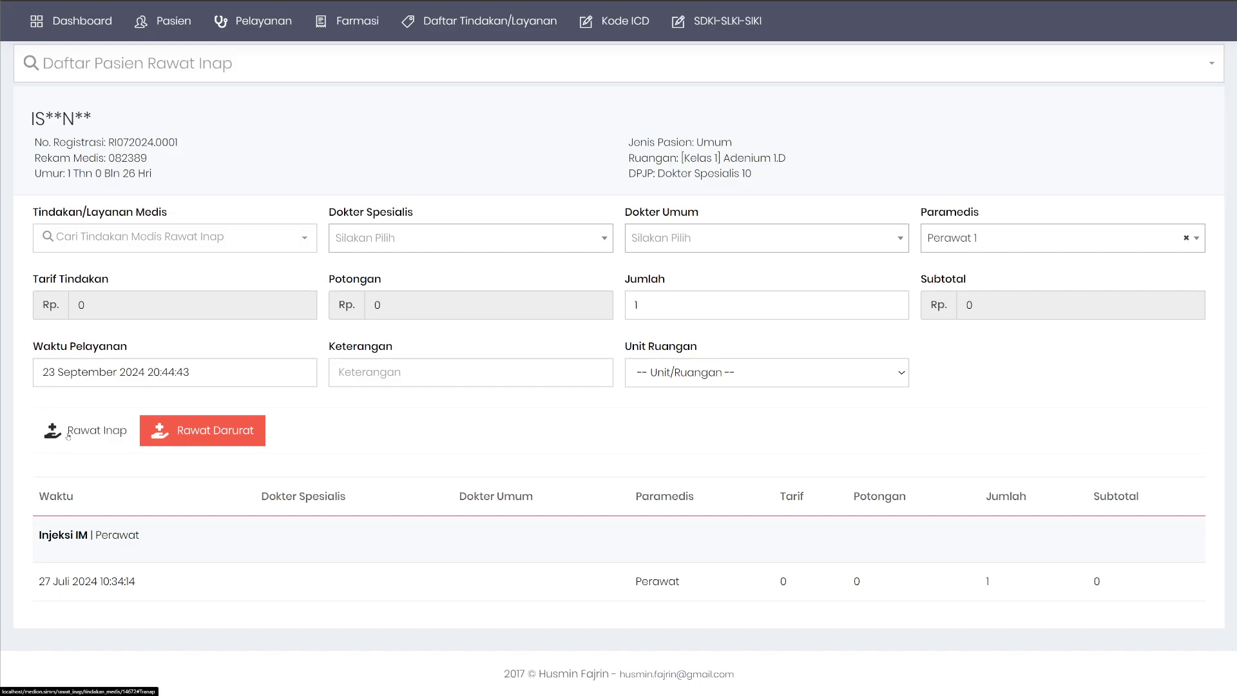
left_click(68, 437)
left_click(204, 441)
left_click(83, 431)
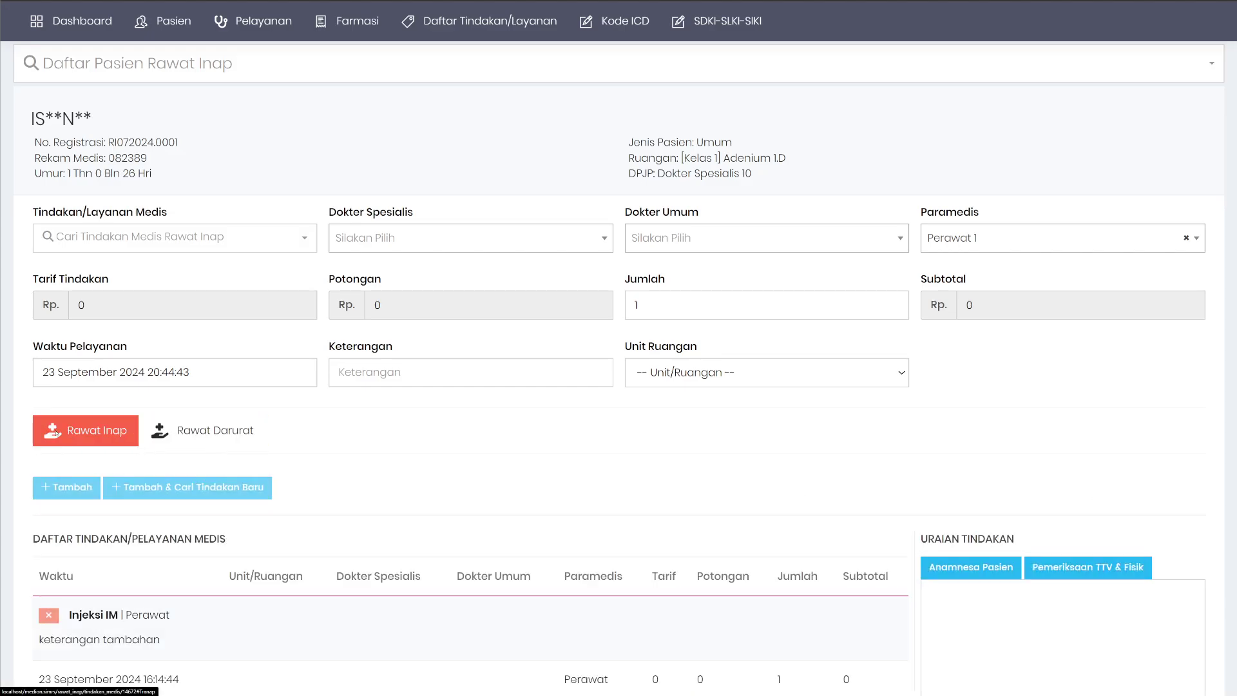
scroll(438, 357, "up", 2)
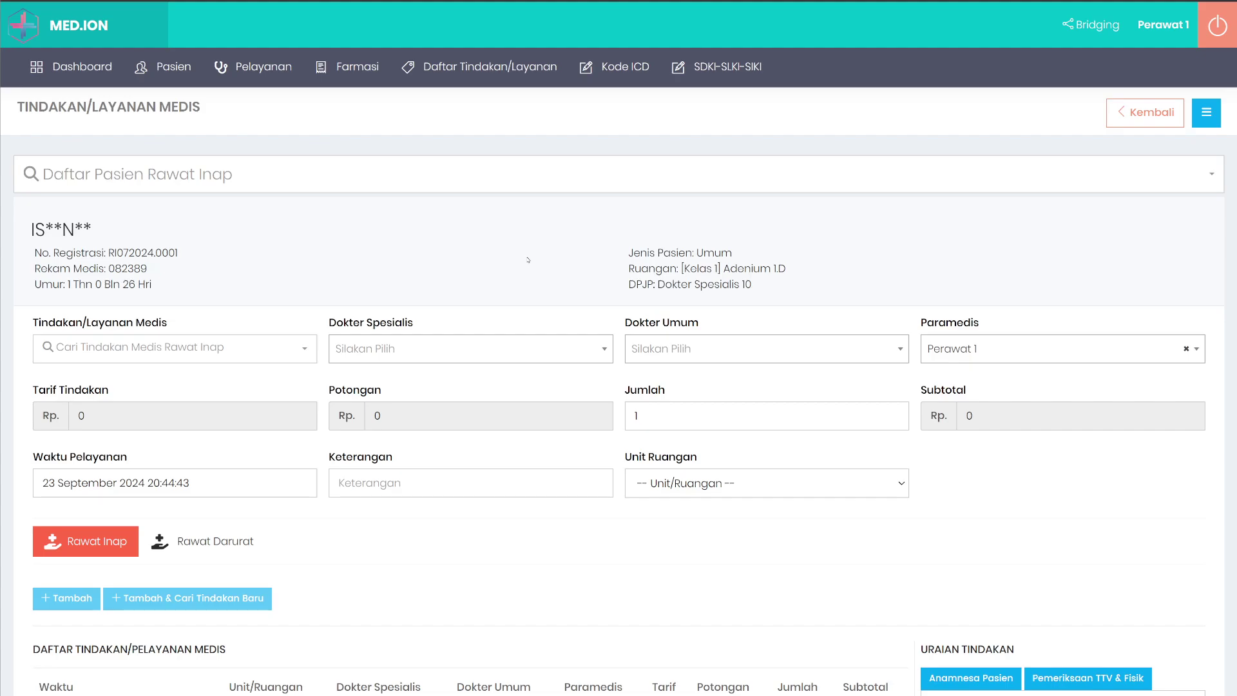
scroll(606, 245, "down", 3)
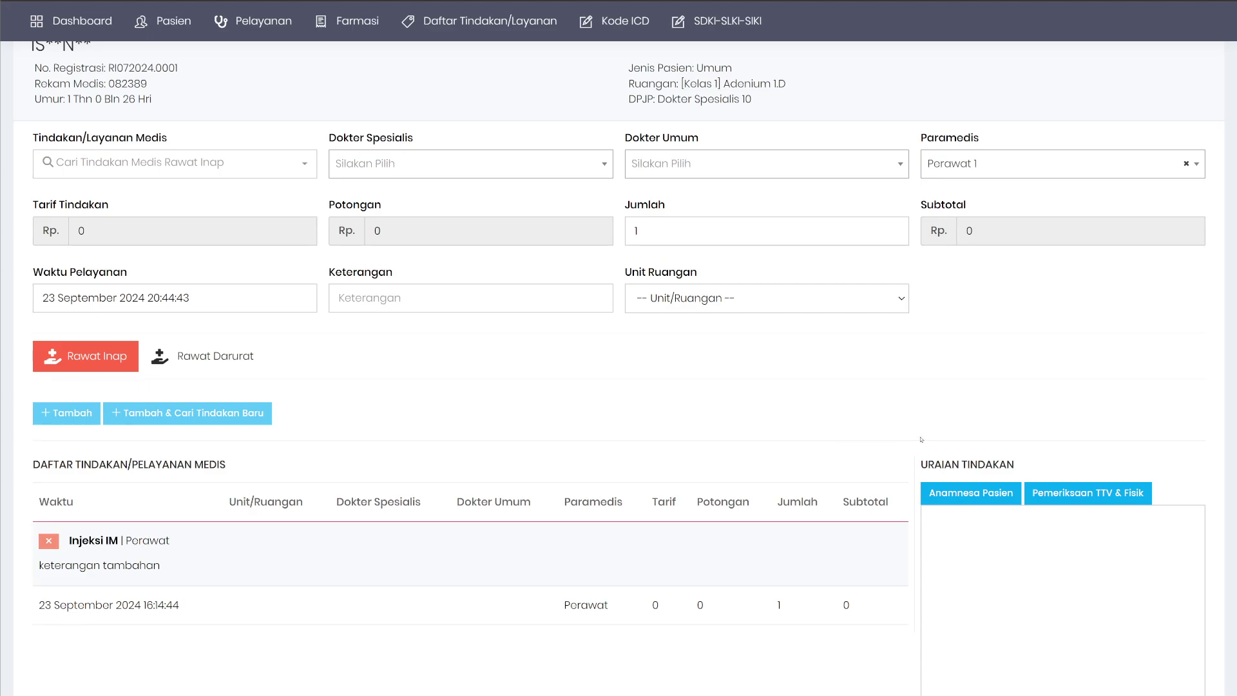
scroll(922, 423, "up", 2)
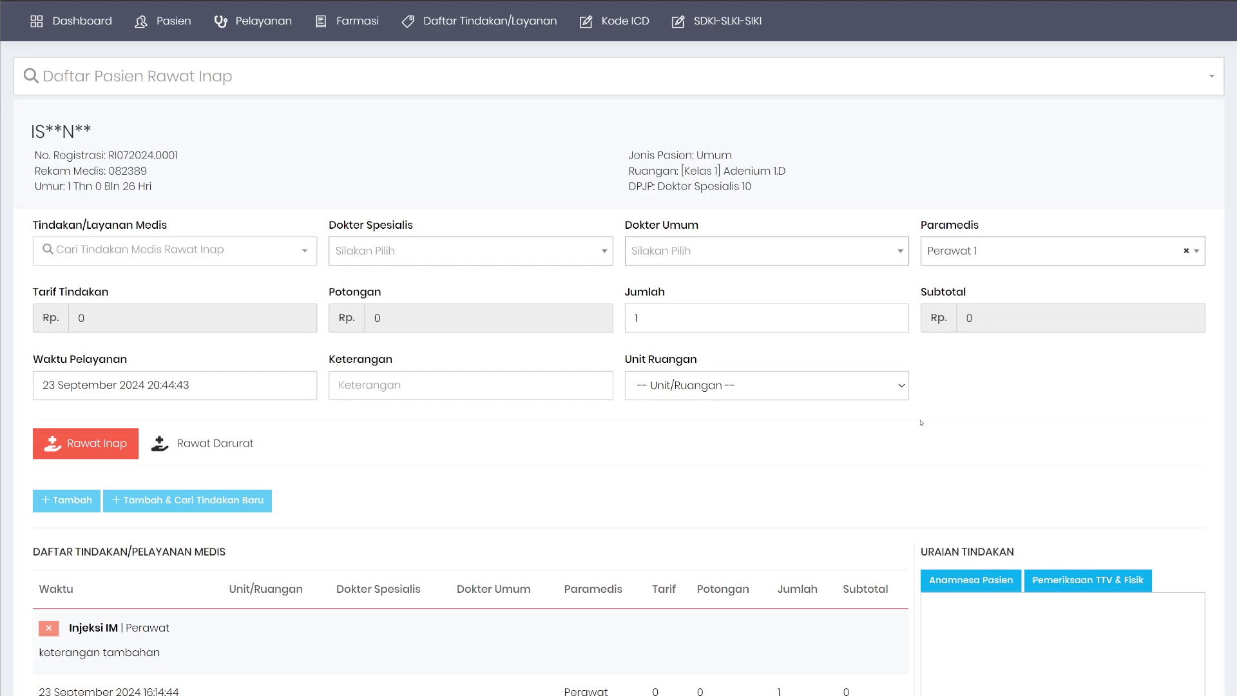
scroll(922, 424, "up", 2)
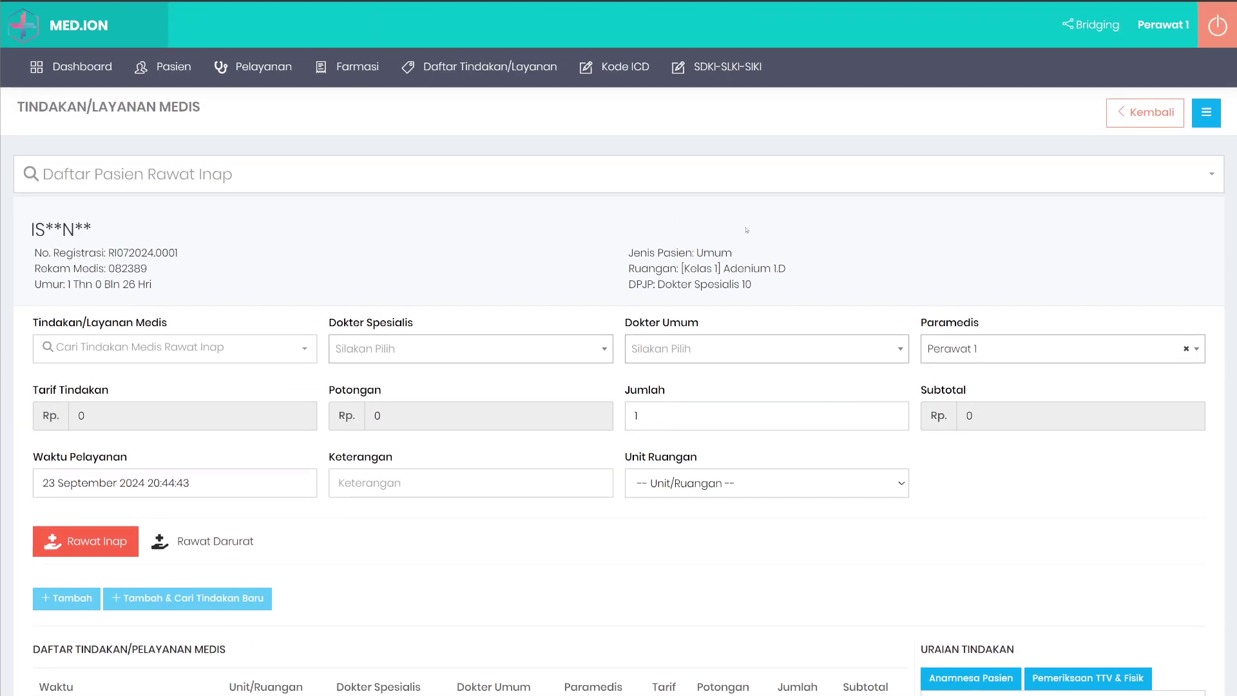